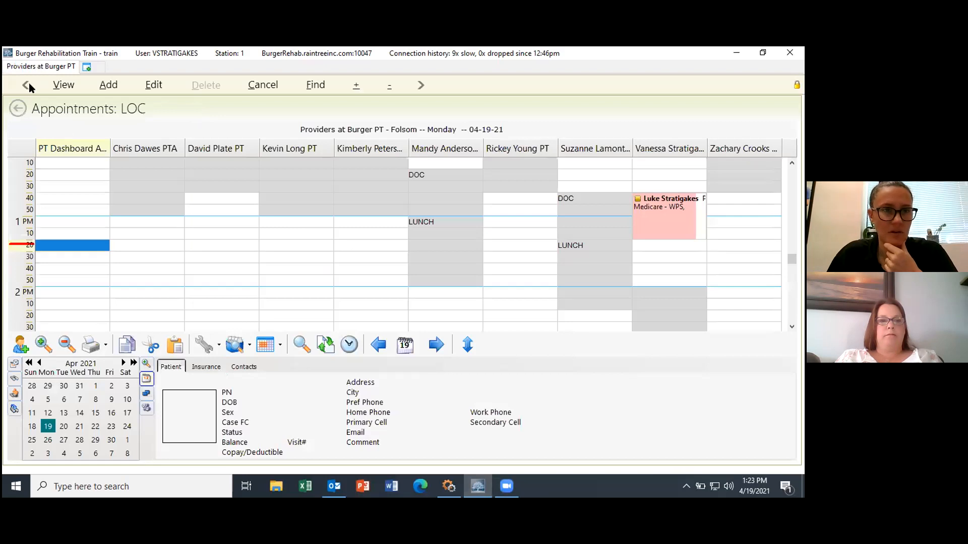
Step: Check in the 8:00a PTTX appointment from the dashboard, deferring insurance verification until later
{"action": "left_click", "coordinate": [26, 84]}
{"action": "left_click", "coordinate": [77, 153]}
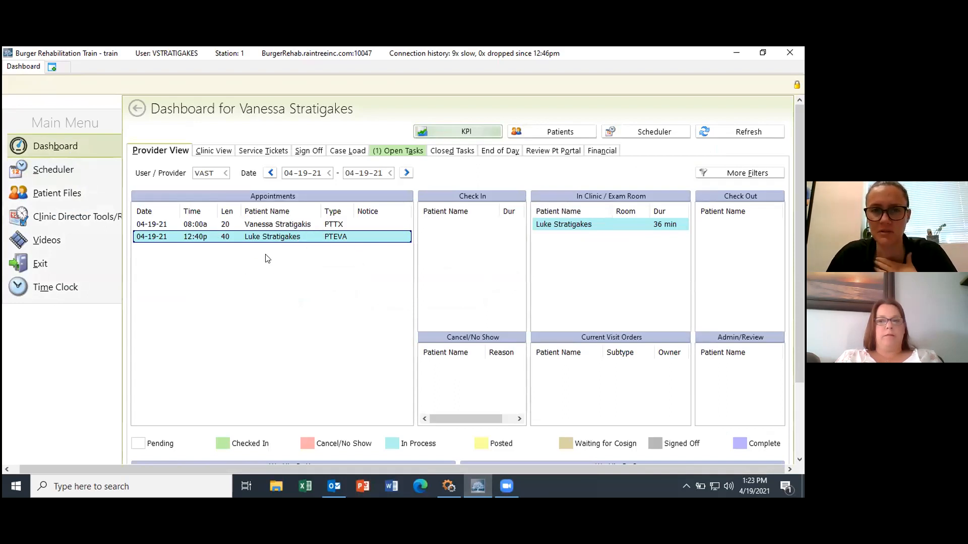
{"action": "left_click", "coordinate": [272, 224]}
{"action": "right_click", "coordinate": [272, 224]}
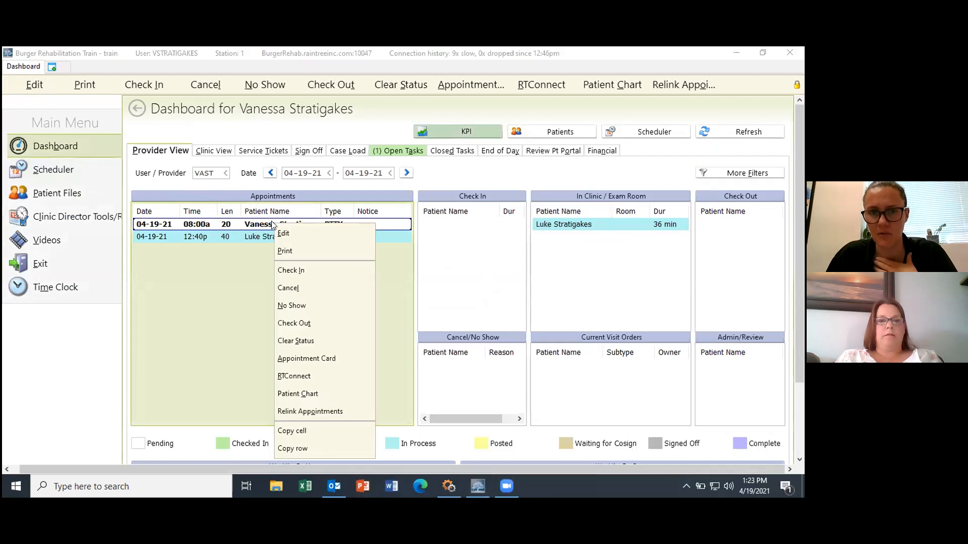
{"action": "left_click", "coordinate": [316, 269]}
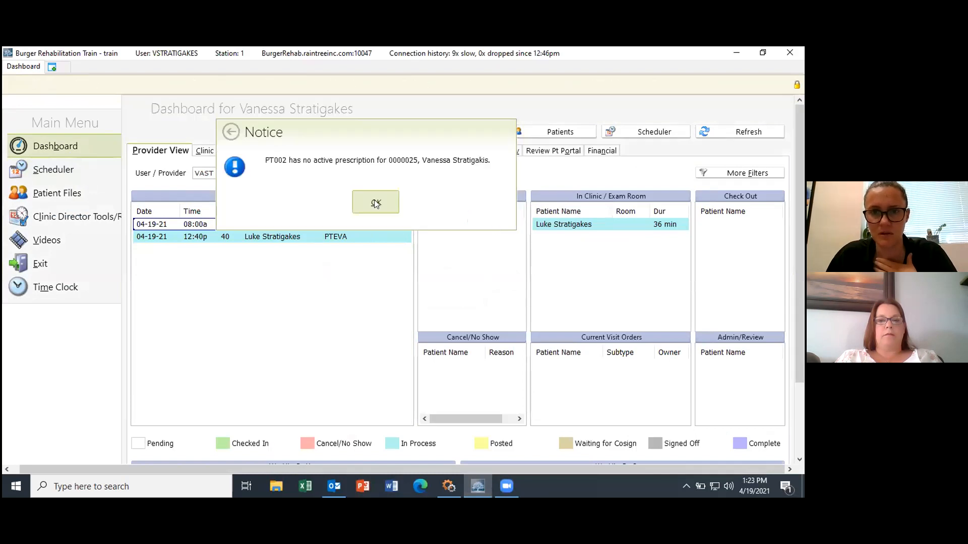
{"action": "left_click", "coordinate": [372, 200]}
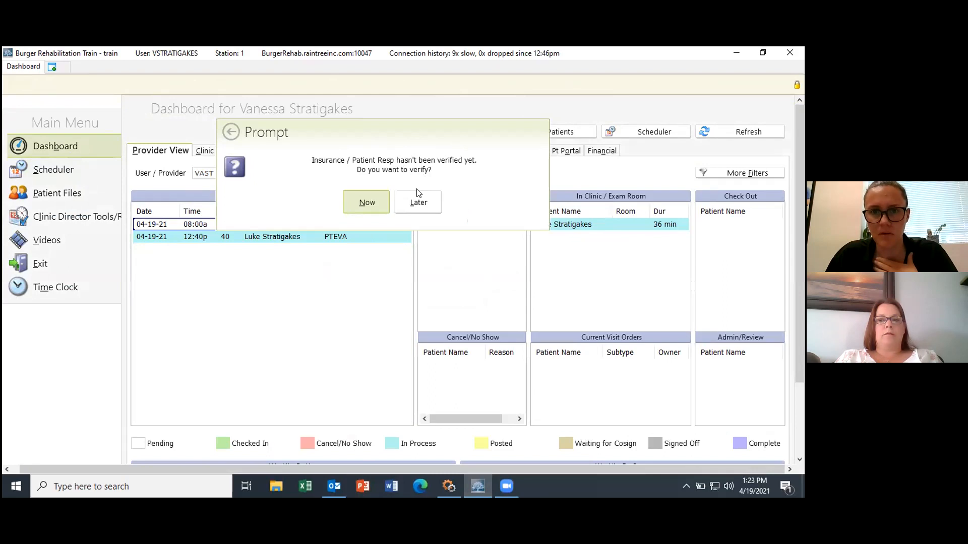
{"action": "left_click", "coordinate": [418, 202]}
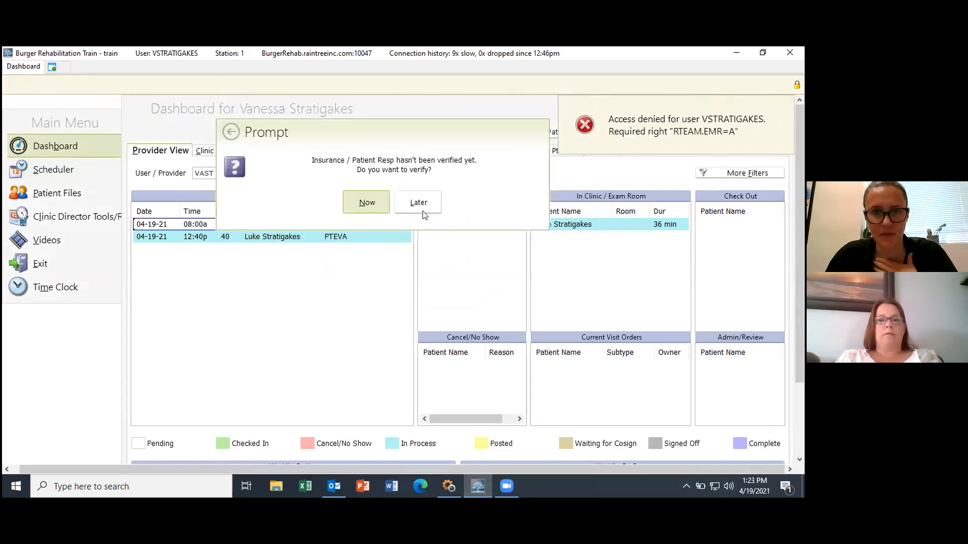
{"action": "left_click", "coordinate": [418, 202]}
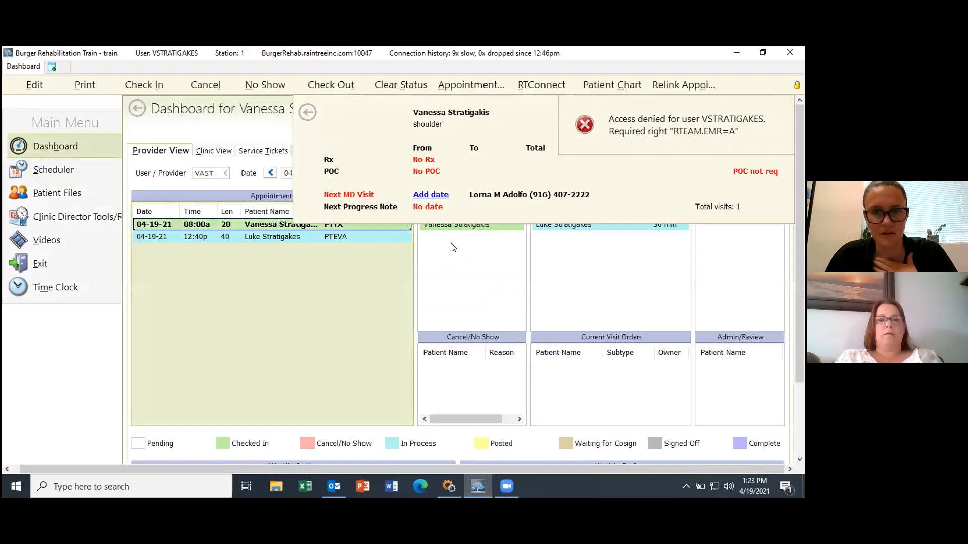
{"action": "left_click", "coordinate": [307, 111]}
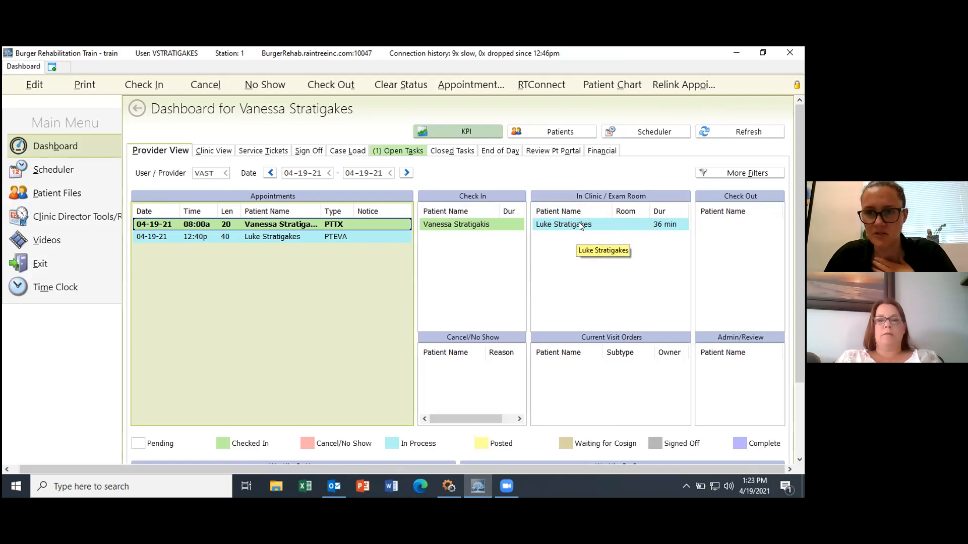
Step: Open the 12:40p in-clinic patient's Initial Evaluation note
{"action": "double_click", "coordinate": [596, 225]}
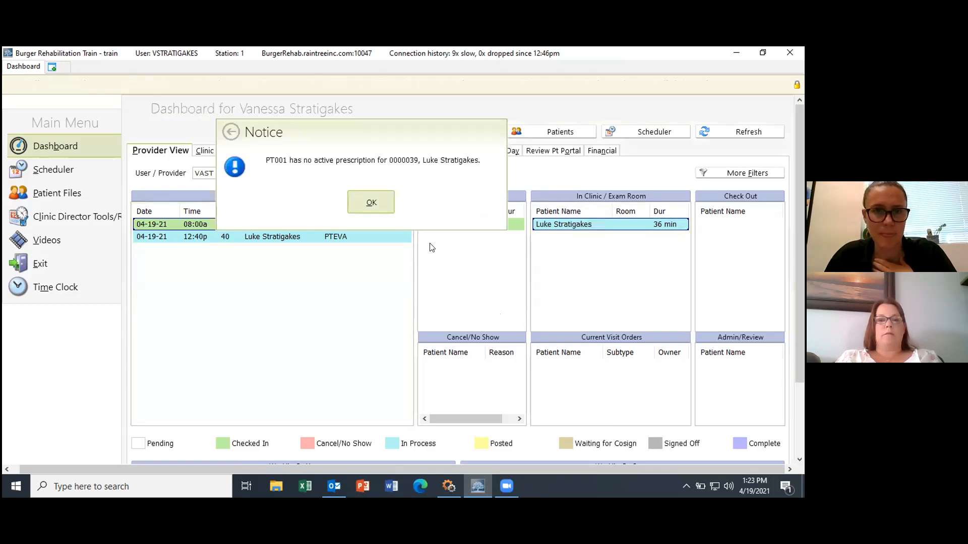
{"action": "left_click", "coordinate": [371, 201]}
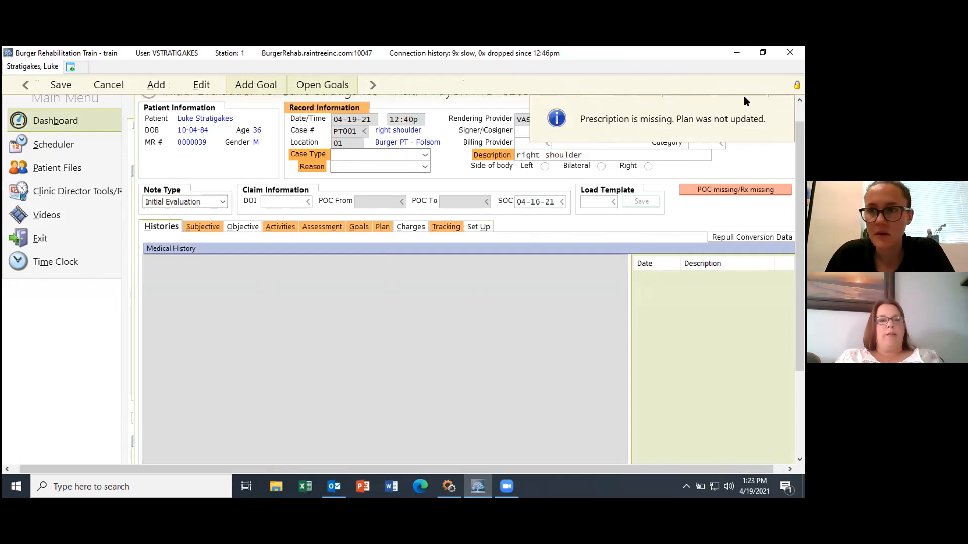
{"action": "scroll", "coordinate": [798, 209], "scroll_direction": "up", "scroll_amount": 1}
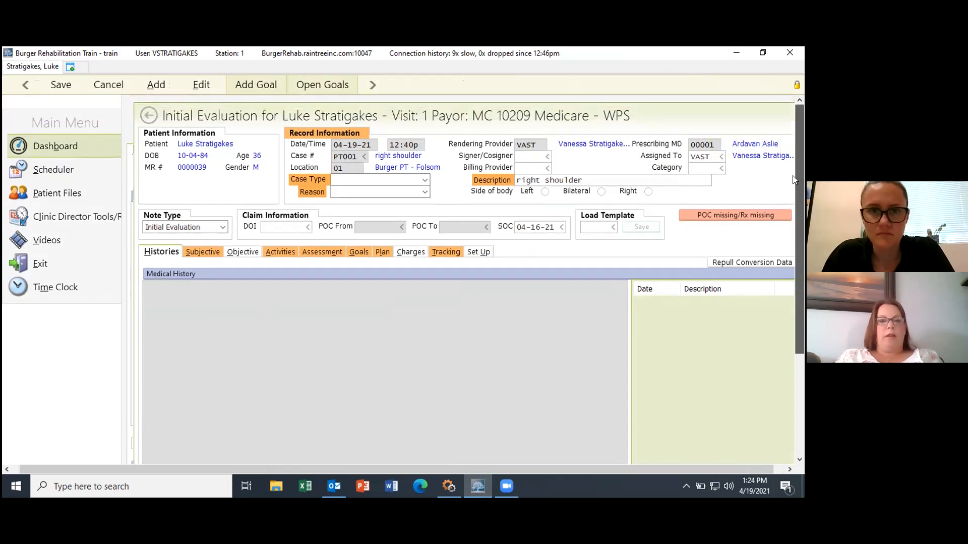
Step: Set the evaluation's case type to Shoulder on the Right side
{"action": "left_click", "coordinate": [425, 180]}
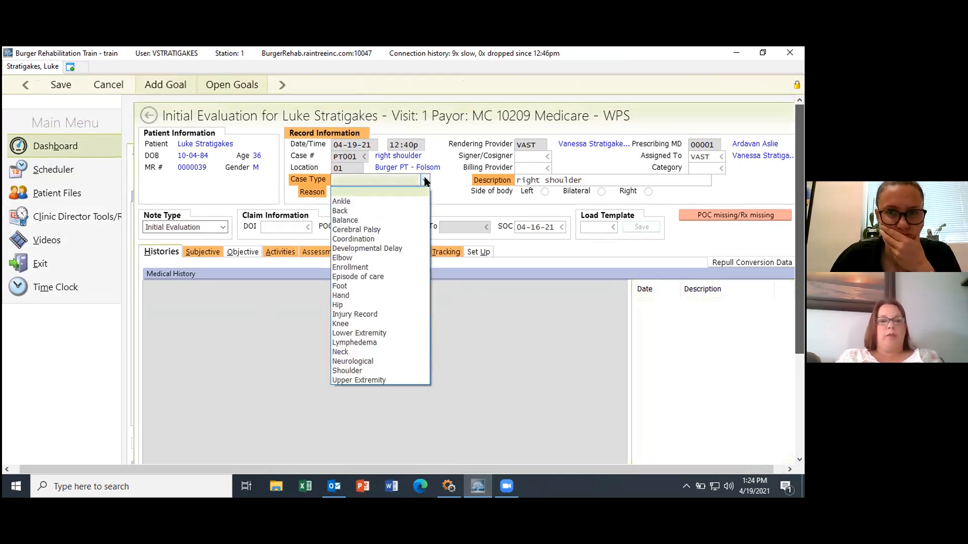
{"action": "left_click", "coordinate": [425, 180]}
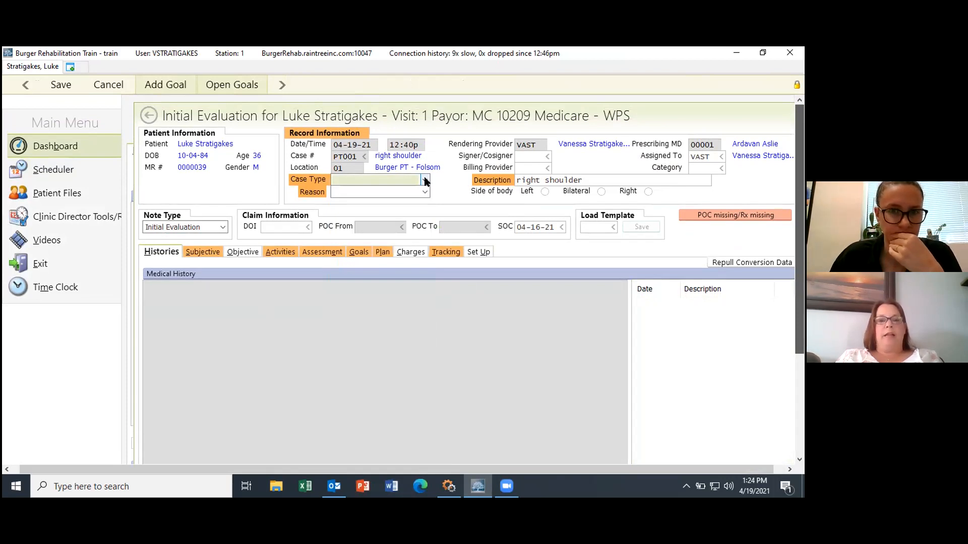
{"action": "left_click", "coordinate": [425, 181]}
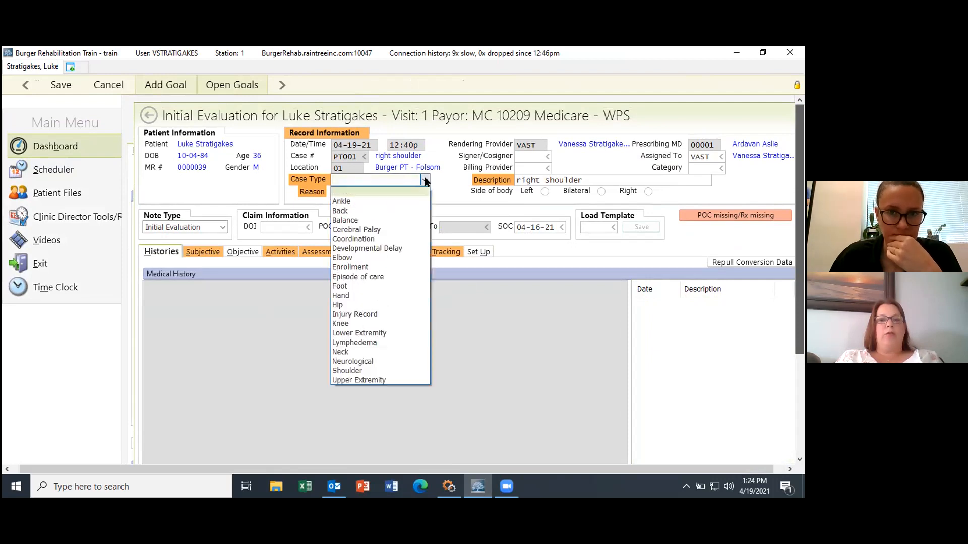
{"action": "left_click", "coordinate": [380, 371]}
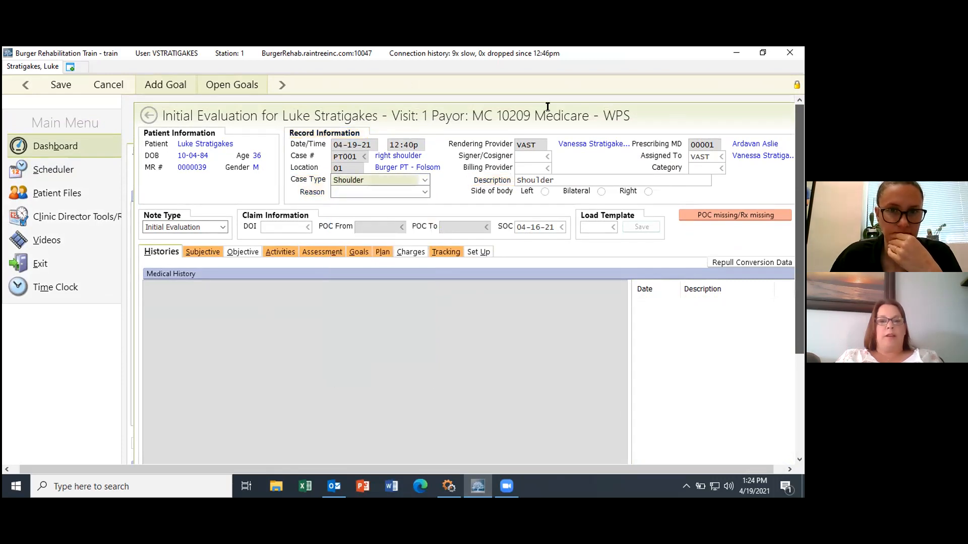
{"action": "left_click", "coordinate": [648, 194]}
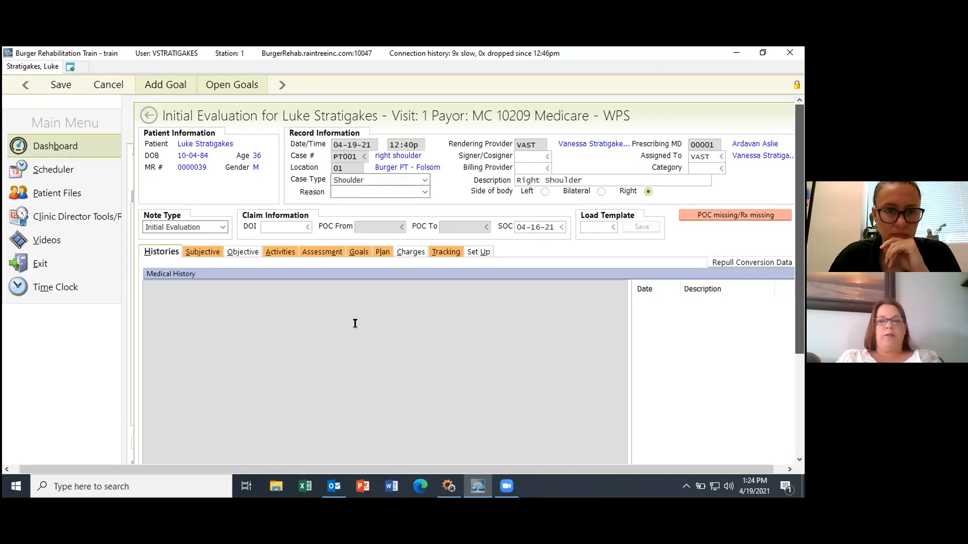
{"action": "mouse_move", "coordinate": [457, 489]}
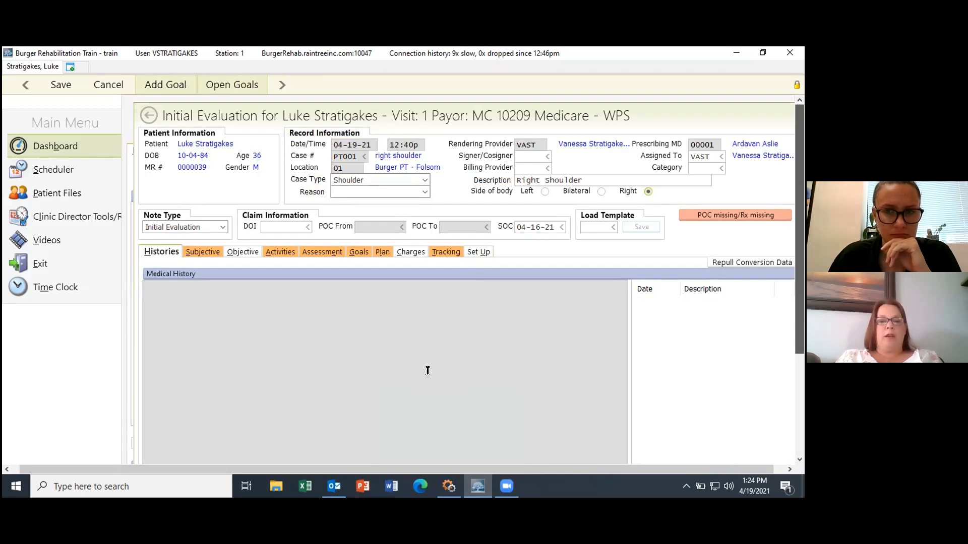
{"action": "left_click_drag", "start_coordinate": [802, 250], "coordinate": [802, 297]}
{"action": "left_click", "coordinate": [263, 324]}
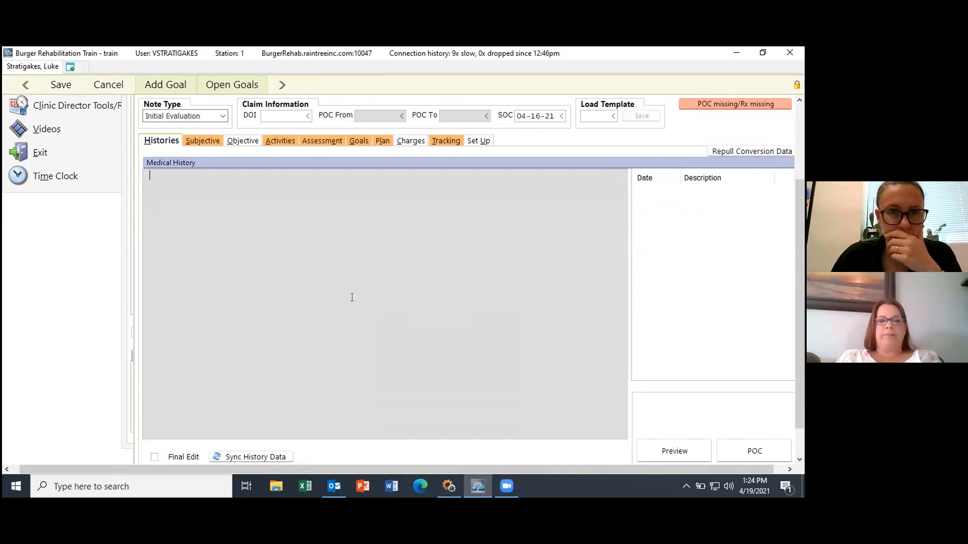
{"action": "left_click_drag", "start_coordinate": [802, 268], "coordinate": [803, 220]}
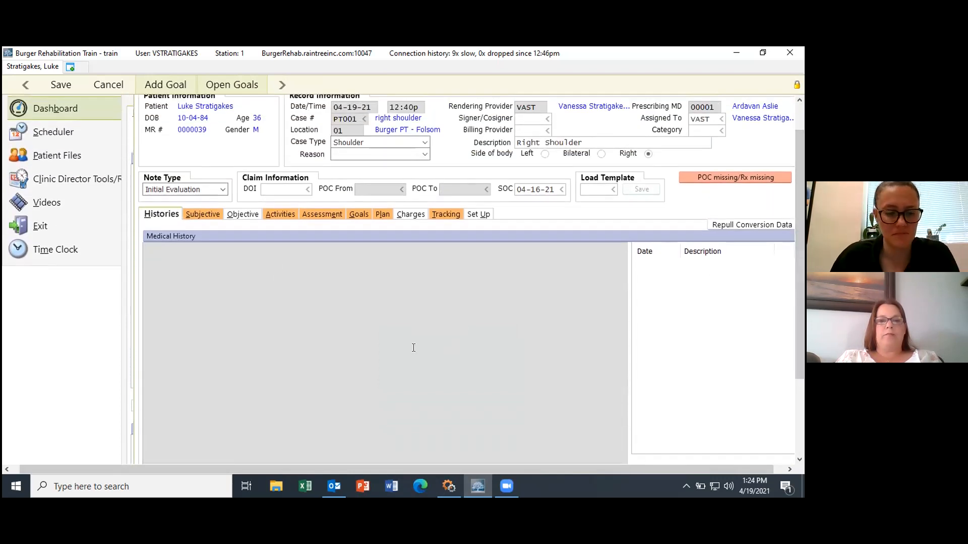
{"action": "right_click", "coordinate": [414, 331]}
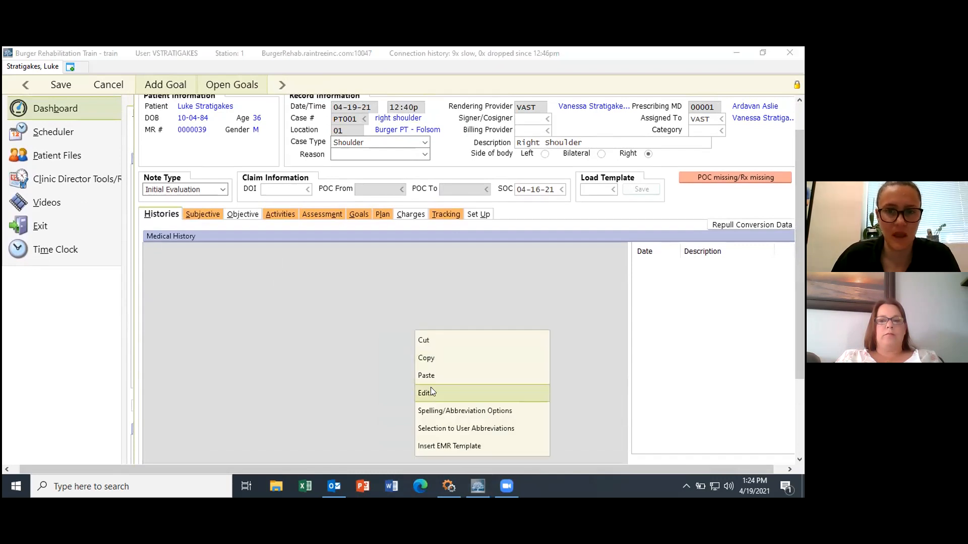
{"action": "left_click", "coordinate": [316, 335]}
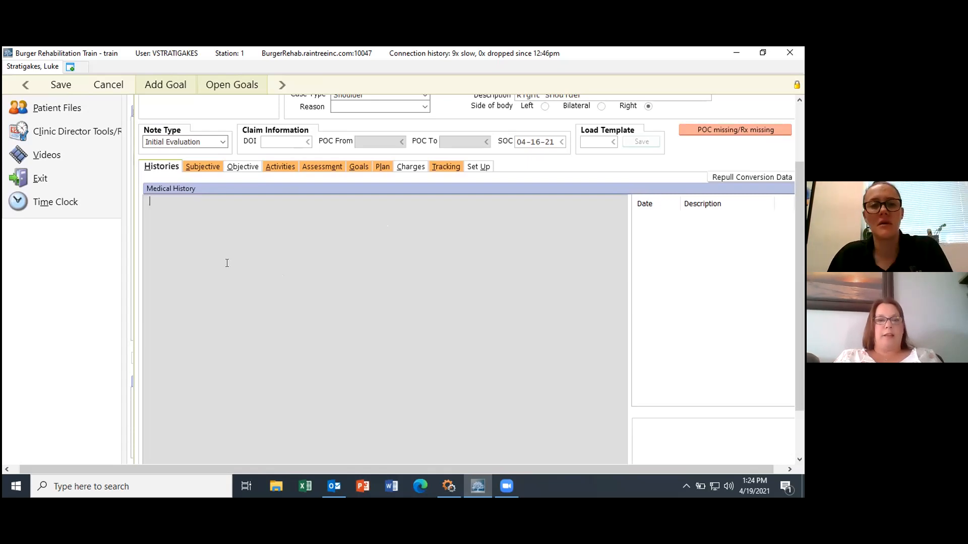
Step: Enter the mechanism of onset: patient presents to physical therapy with right shoulder pain after working out
{"action": "left_click", "coordinate": [201, 167]}
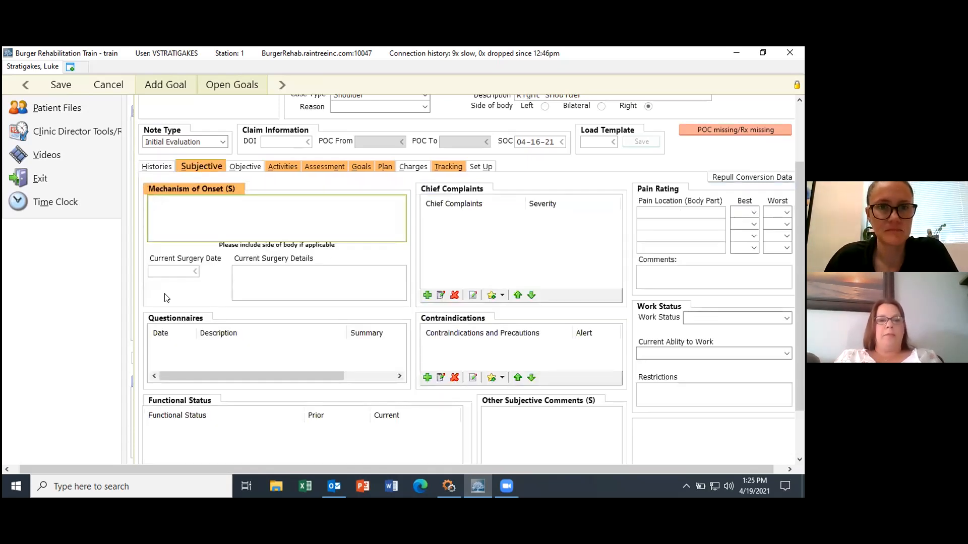
{"action": "type", "text": "Pst"}
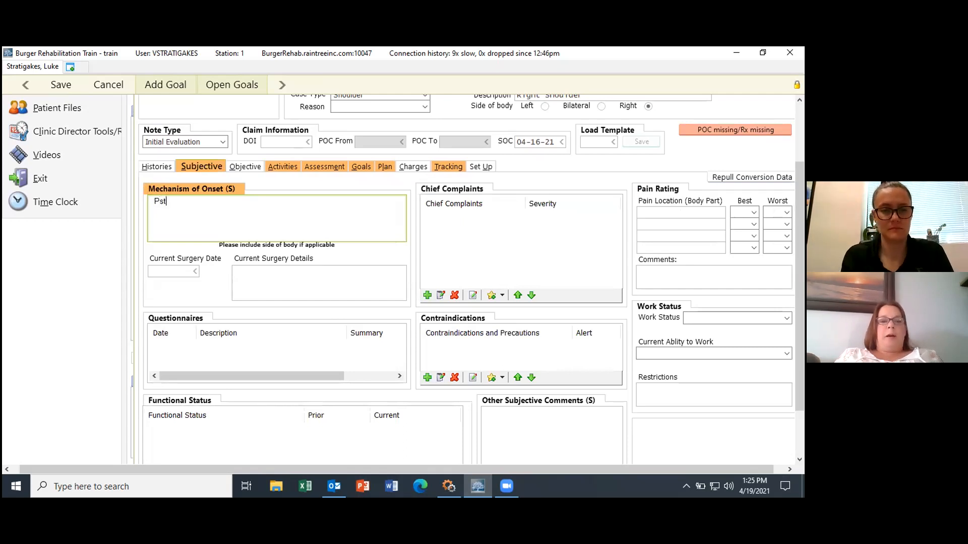
{"action": "type", "text": "ient presents to phys"}
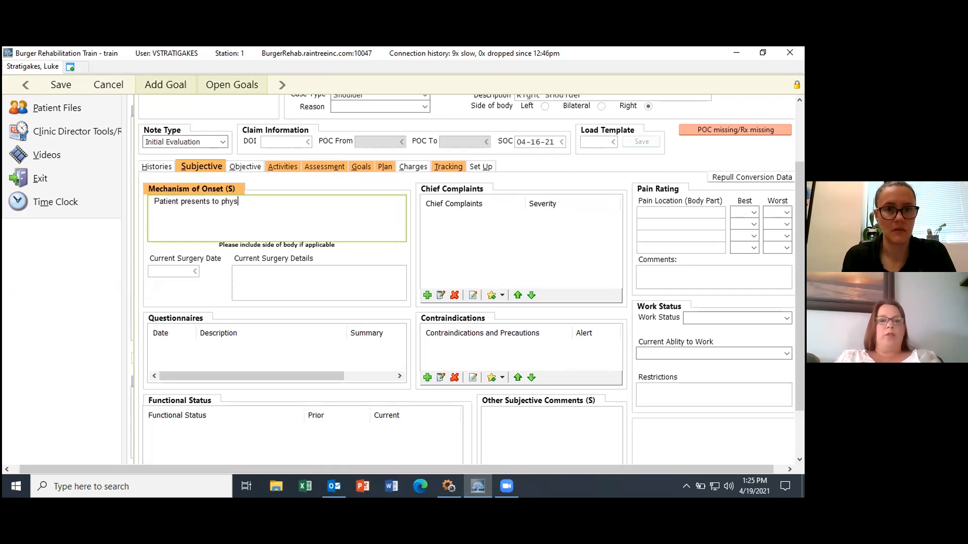
{"action": "type", "text": "ciatherapy with right shoulder pain "}
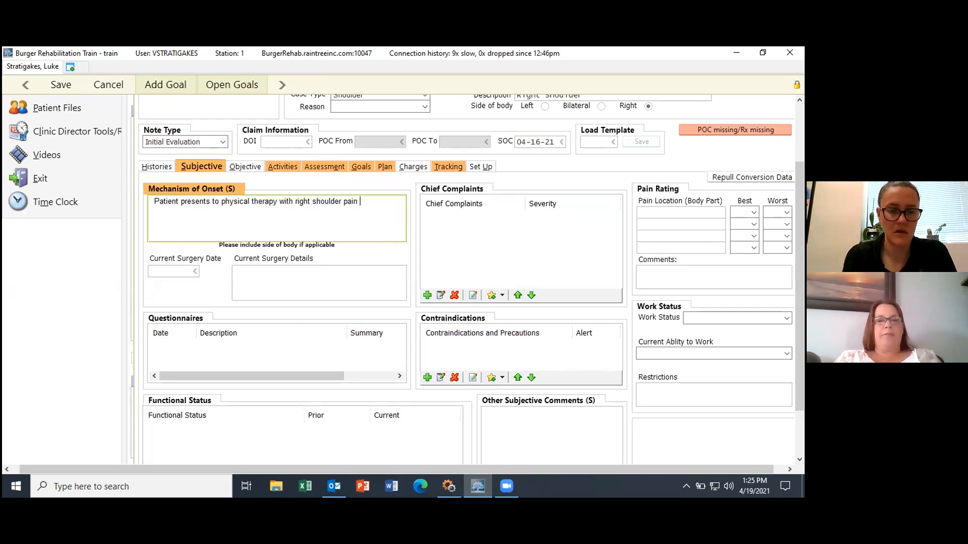
{"action": "type", "text": "after working out 4/2/21."}
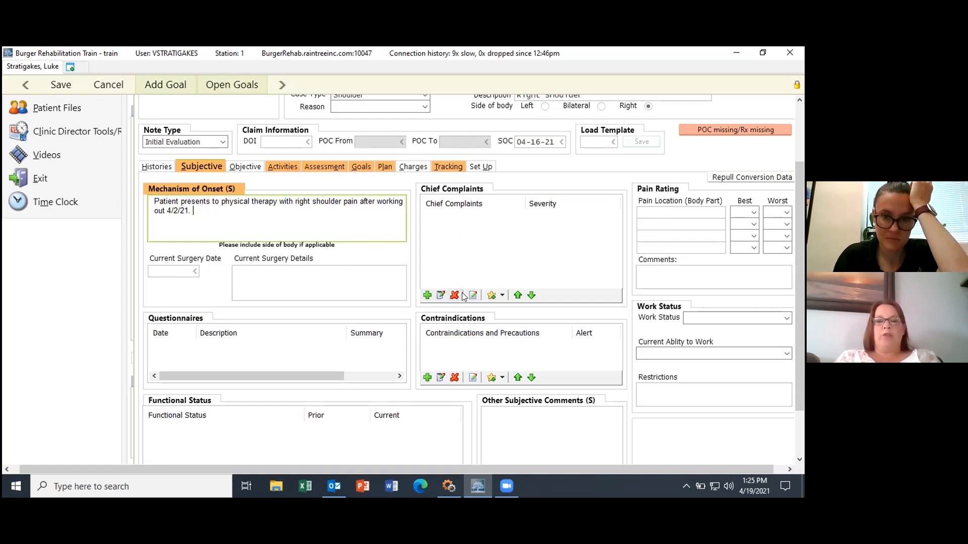
{"action": "left_click", "coordinate": [434, 284]}
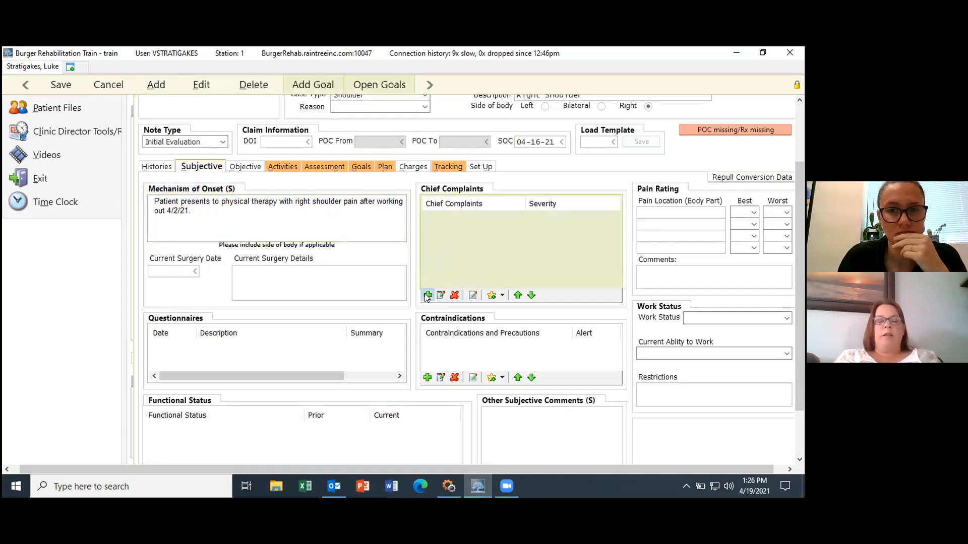
Step: Search 'lif' and save Difficulty lifting, Difficulty lifting overhead and Heavy lifting as favorites
{"action": "left_click", "coordinate": [428, 296]}
{"action": "left_click", "coordinate": [358, 247]}
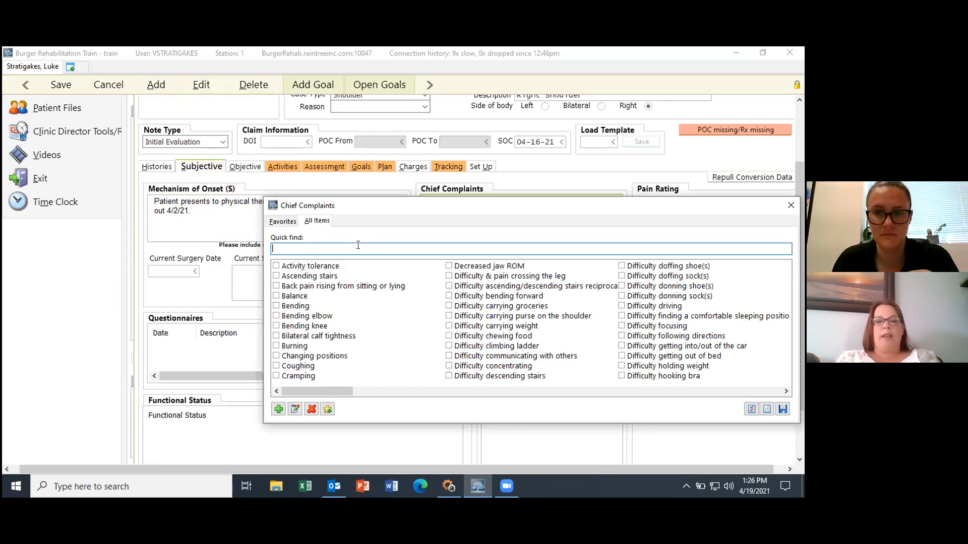
{"action": "type", "text": "lif"}
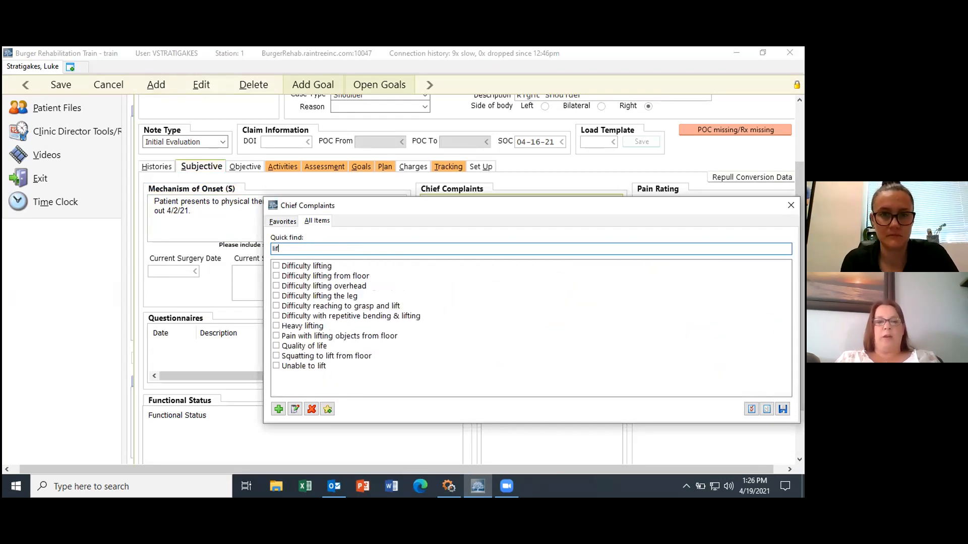
{"action": "left_click", "coordinate": [307, 266]}
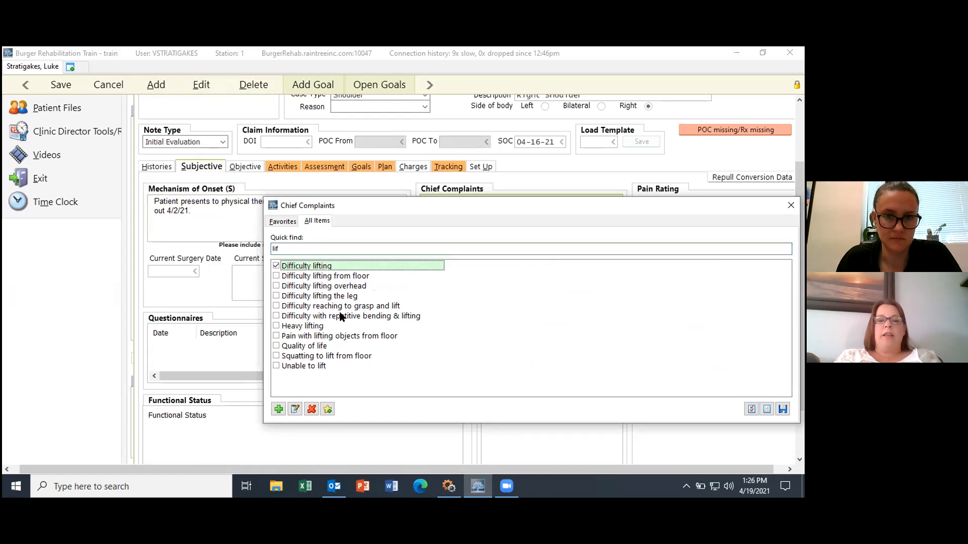
{"action": "left_click", "coordinate": [337, 287]}
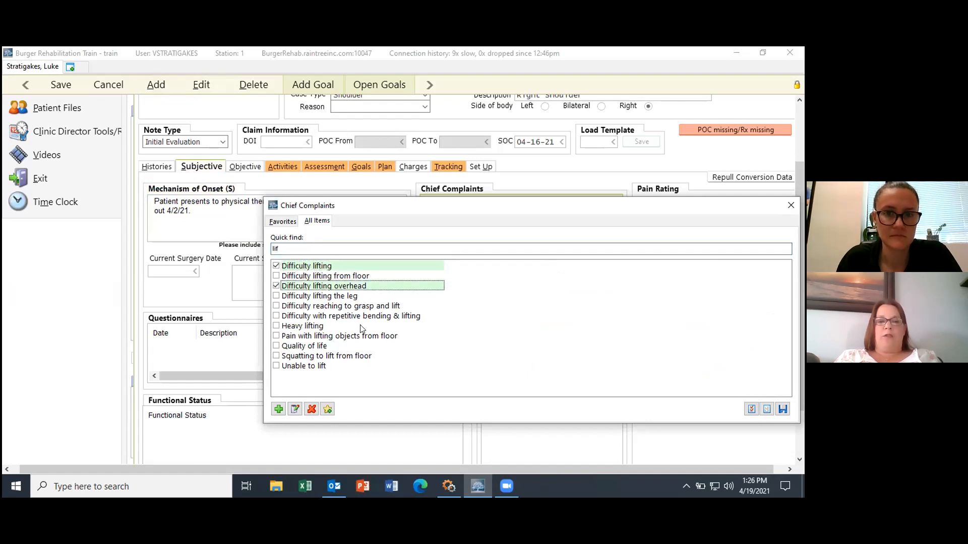
{"action": "left_click", "coordinate": [319, 327]}
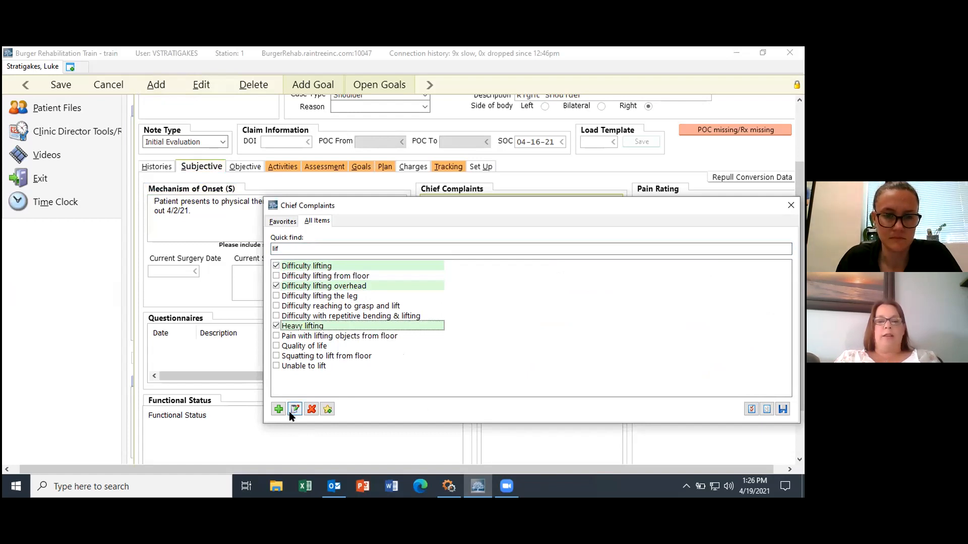
{"action": "left_click", "coordinate": [327, 410]}
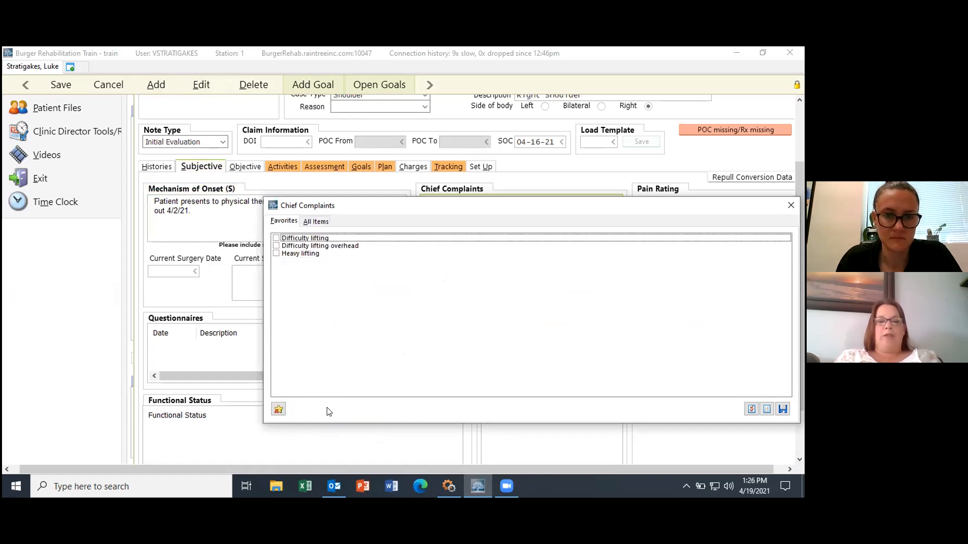
Step: Check all three favorite complaints and save them to the note
{"action": "left_click", "coordinate": [276, 238]}
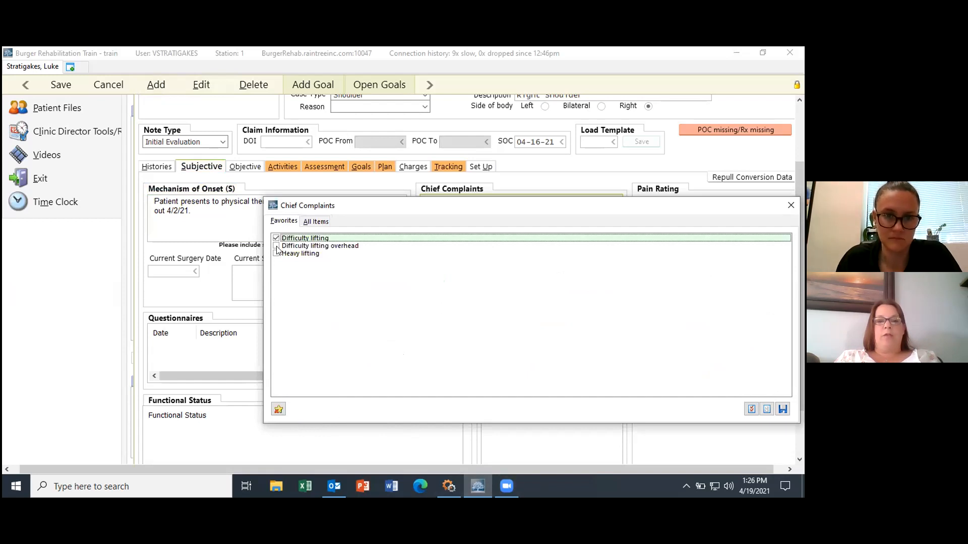
{"action": "left_click", "coordinate": [276, 246]}
{"action": "left_click", "coordinate": [277, 253]}
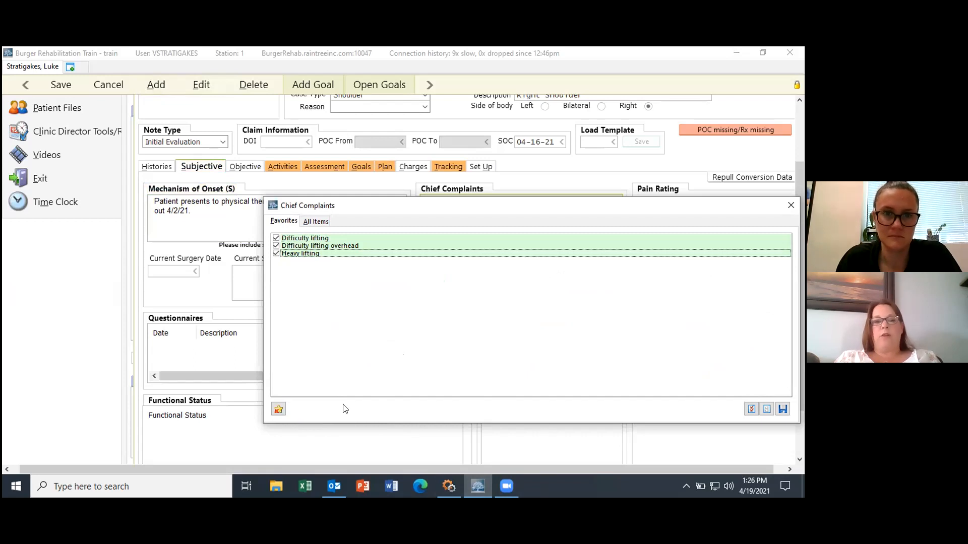
{"action": "left_click", "coordinate": [783, 409]}
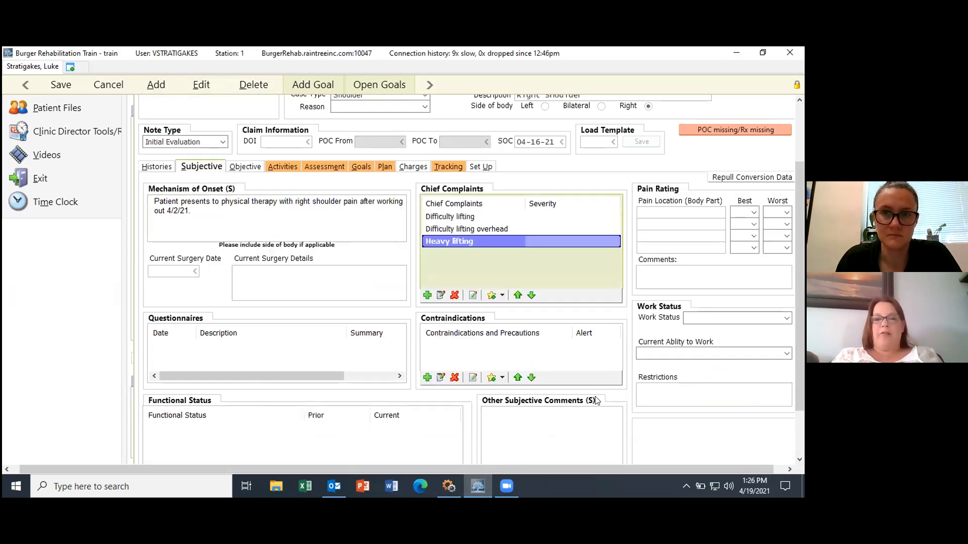
Step: Rate Difficulty lifting, Difficulty lifting overhead and Heavy lifting as moderate severity
{"action": "left_click", "coordinate": [543, 218]}
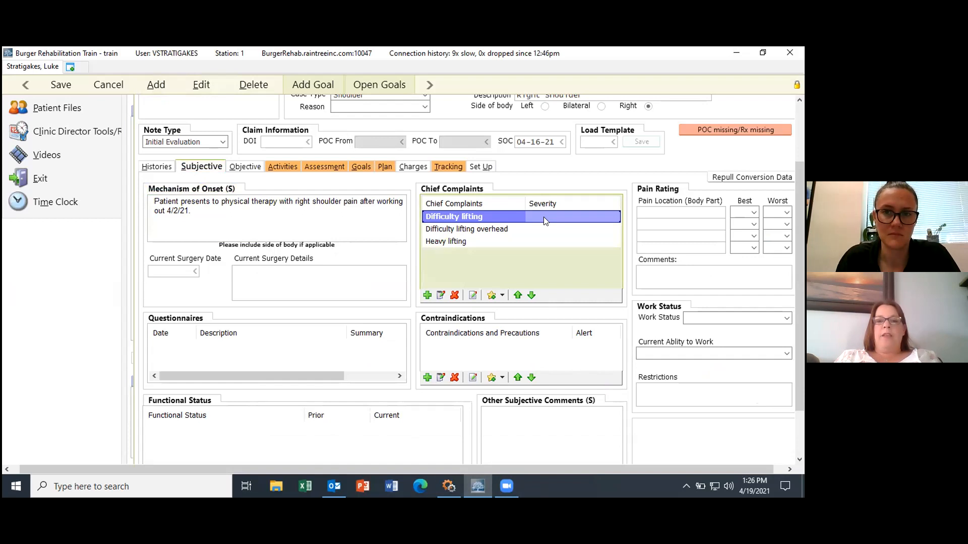
{"action": "double_click", "coordinate": [544, 217]}
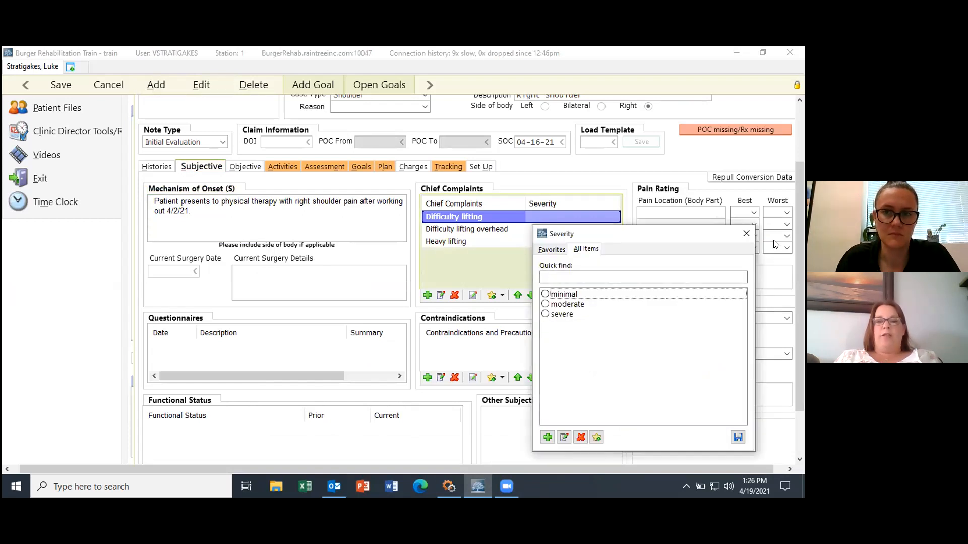
{"action": "left_click", "coordinate": [746, 233]}
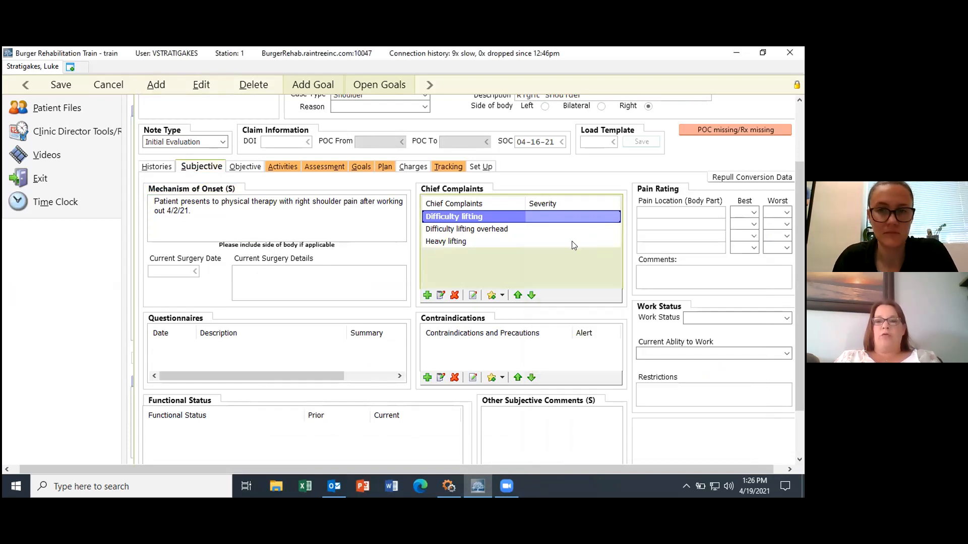
{"action": "left_click", "coordinate": [569, 231], "text": "ctrl"}
{"action": "left_click", "coordinate": [563, 239], "text": "ctrl"}
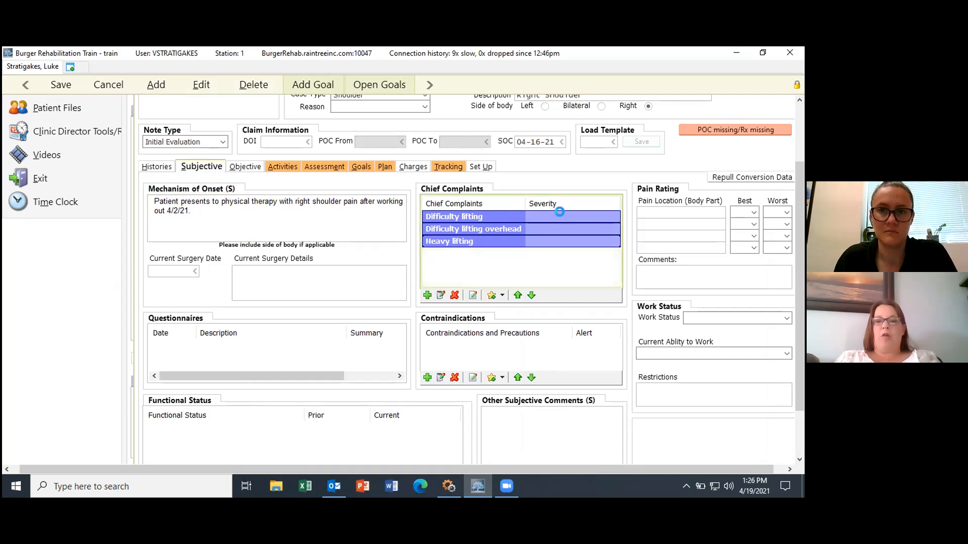
{"action": "left_click", "coordinate": [561, 215]}
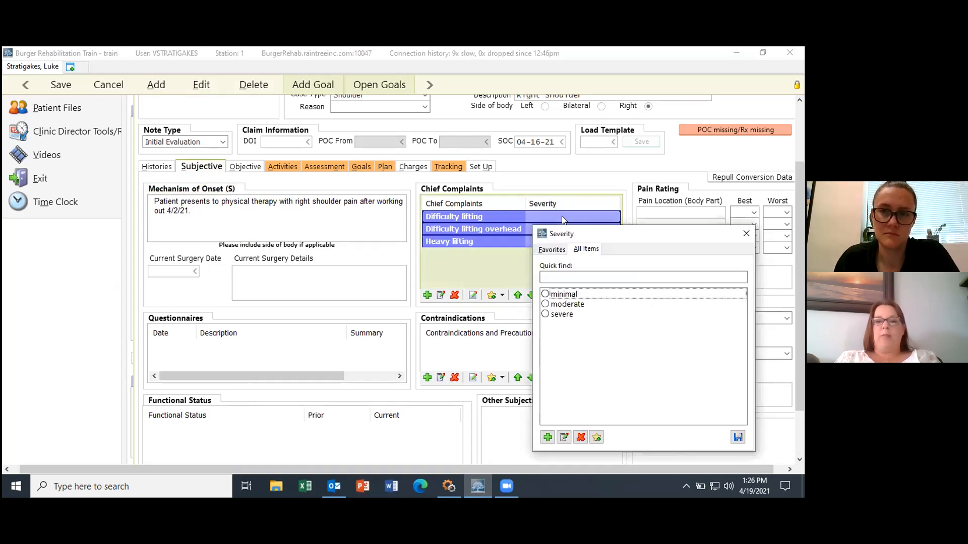
{"action": "left_click", "coordinate": [567, 305]}
{"action": "left_click", "coordinate": [737, 437]}
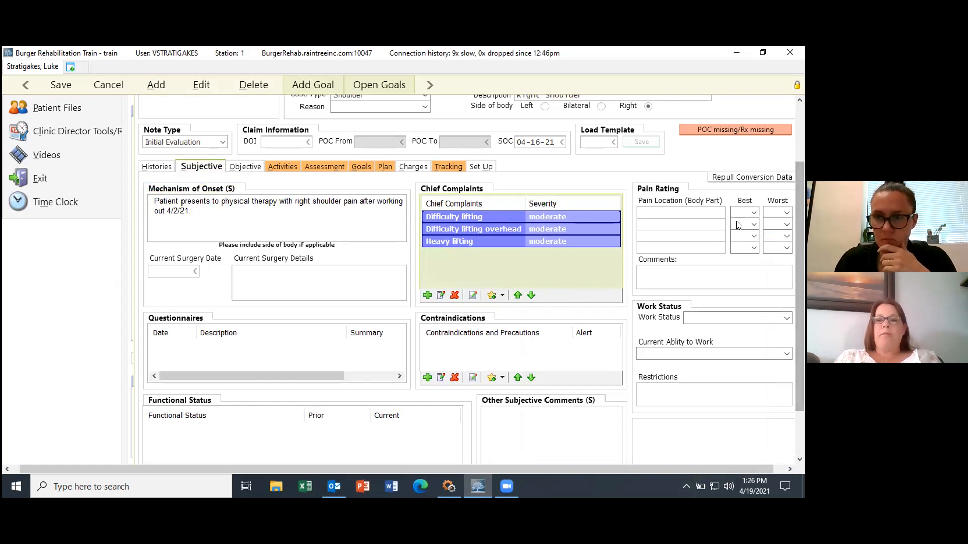
Step: Record pain location 'right shoulder' with best rating 1 and worst rating 8
{"action": "left_click", "coordinate": [754, 212]}
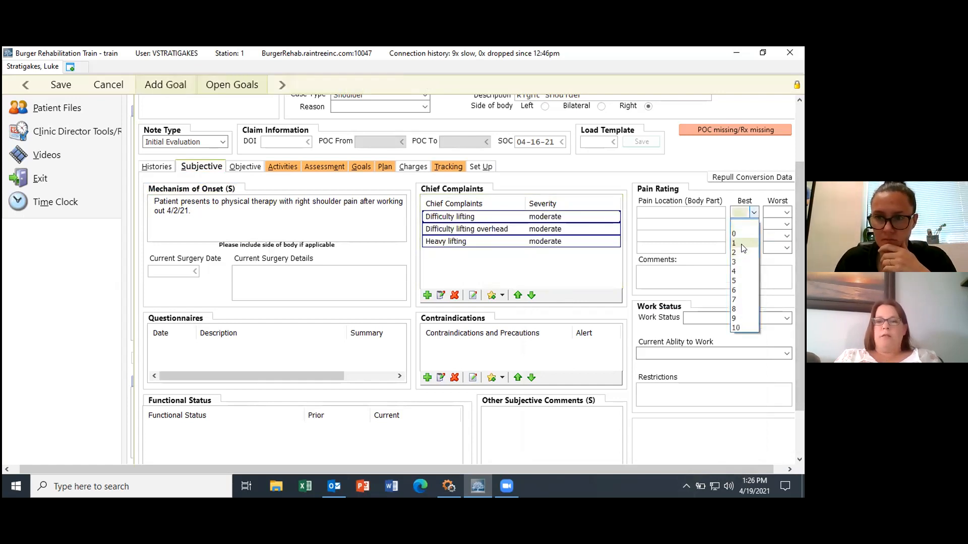
{"action": "left_click", "coordinate": [734, 226]}
{"action": "left_click", "coordinate": [785, 212]}
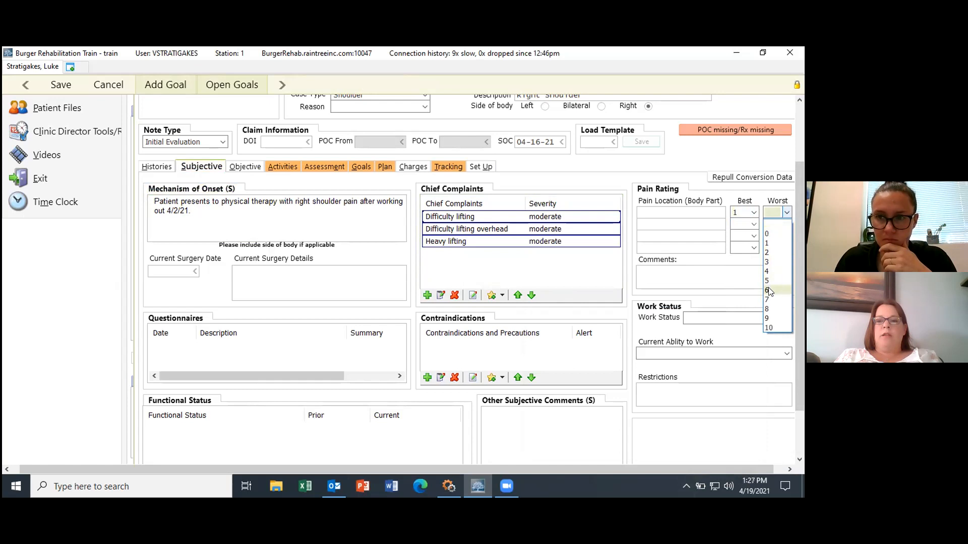
{"action": "left_click", "coordinate": [776, 310]}
{"action": "left_click", "coordinate": [678, 212]}
{"action": "type", "text": "ri"}
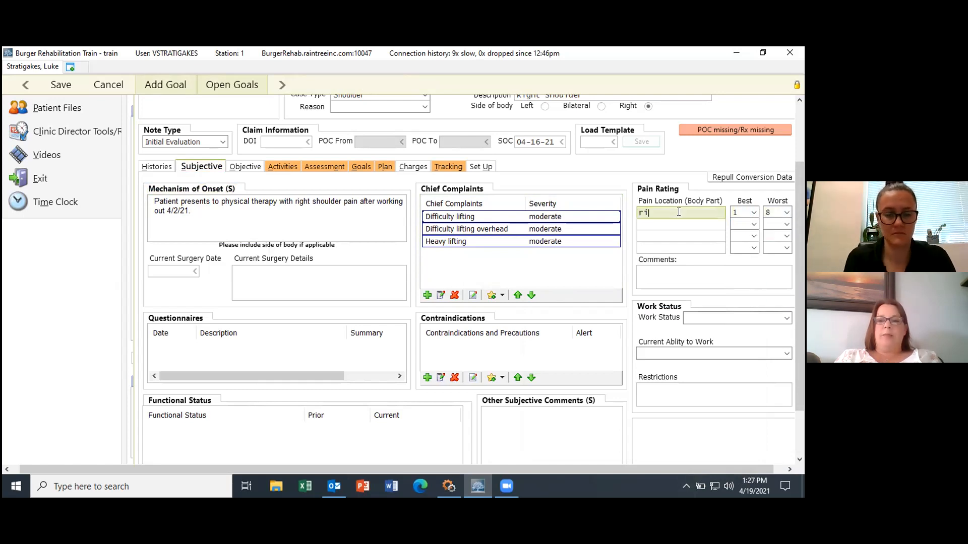
{"action": "type", "text": "ght shoulder"}
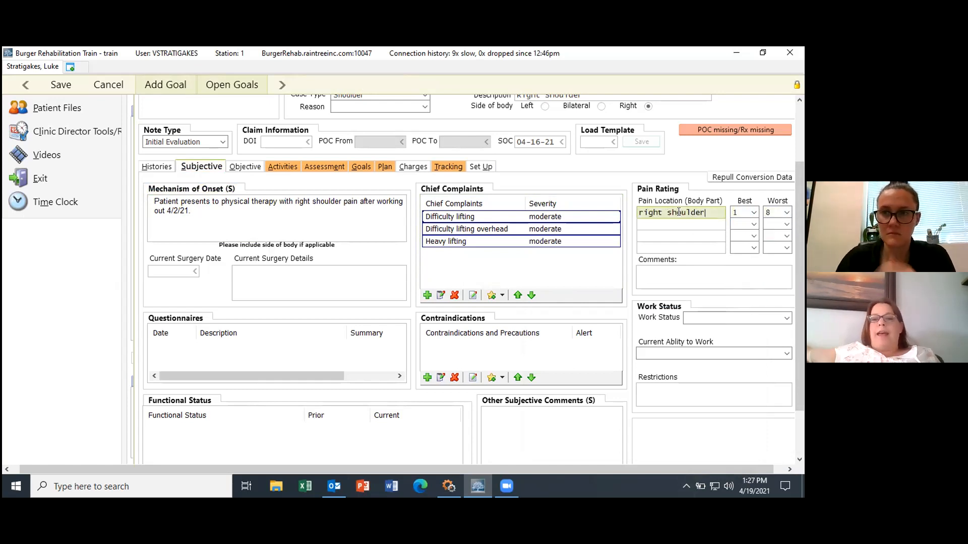
{"action": "left_click", "coordinate": [674, 224]}
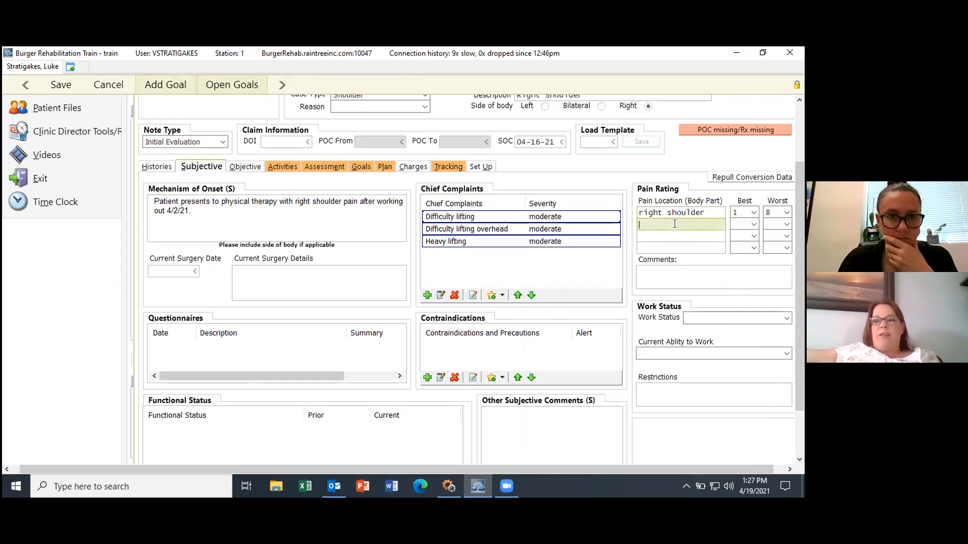
{"action": "left_click_drag", "start_coordinate": [798, 248], "coordinate": [803, 290]}
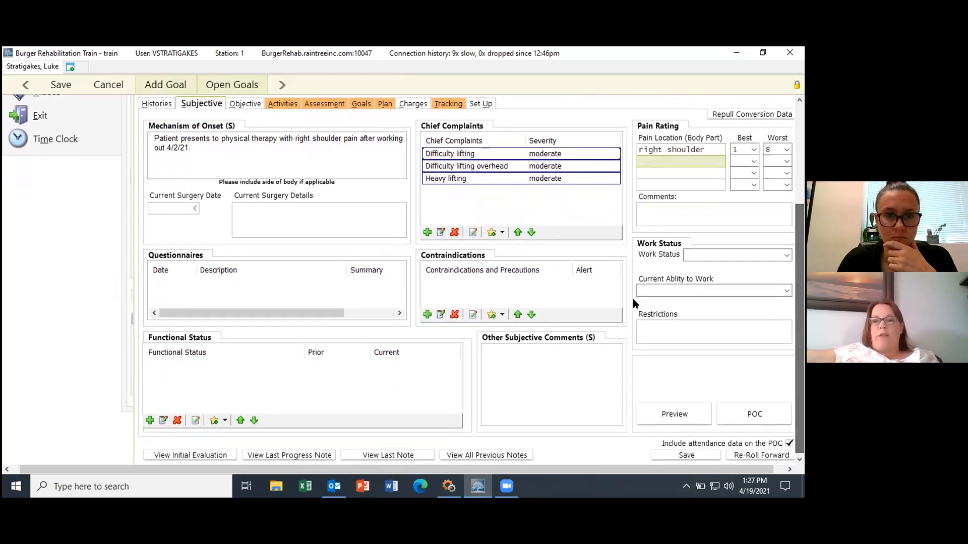
{"action": "left_click", "coordinate": [239, 293]}
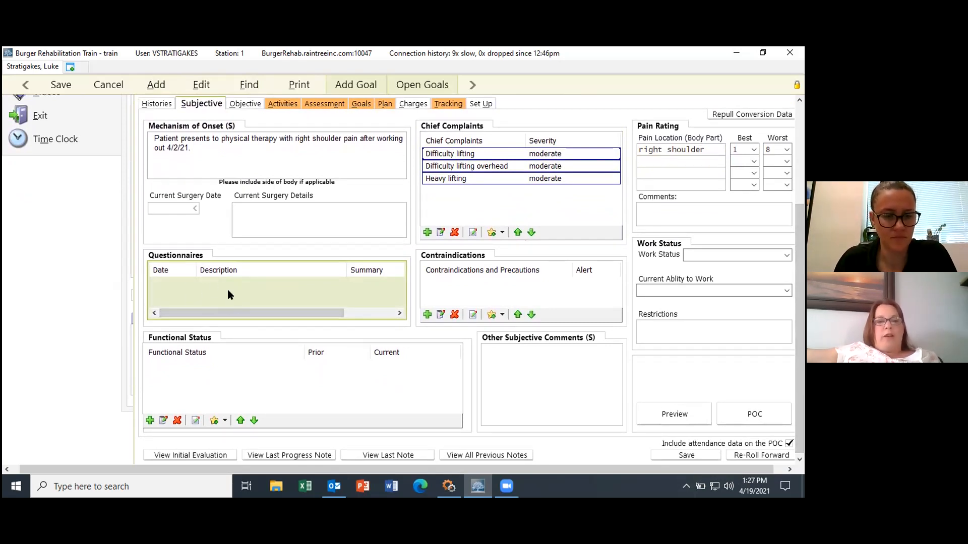
Step: Start a Quick DASH questionnaire and rate items 1–5 as moderate difficulty
{"action": "double_click", "coordinate": [228, 289]}
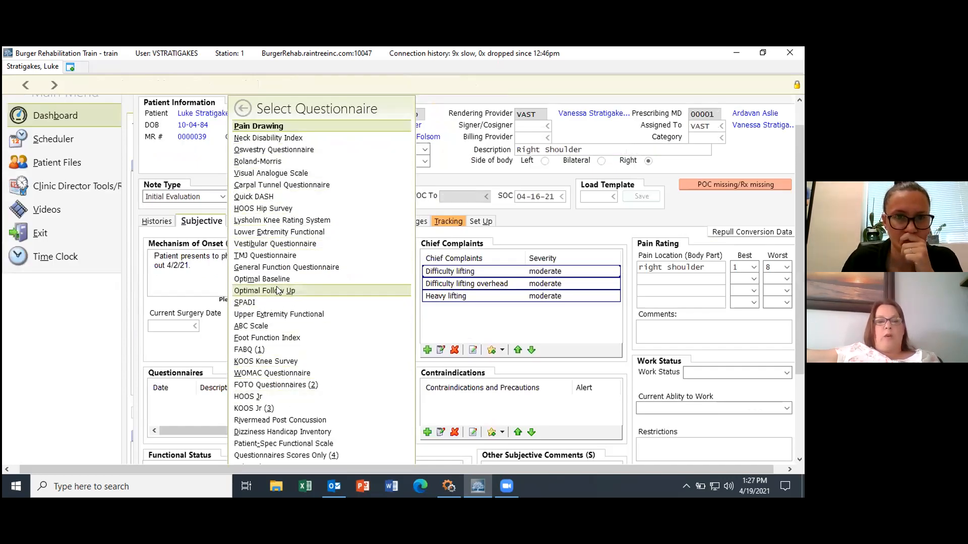
{"action": "left_click", "coordinate": [261, 197]}
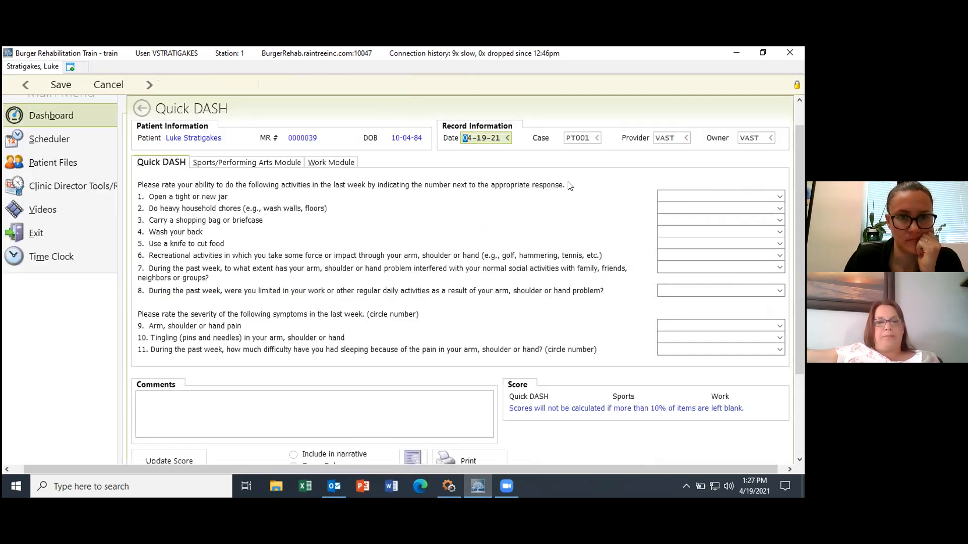
{"action": "left_click", "coordinate": [779, 197]}
{"action": "left_click", "coordinate": [706, 237]}
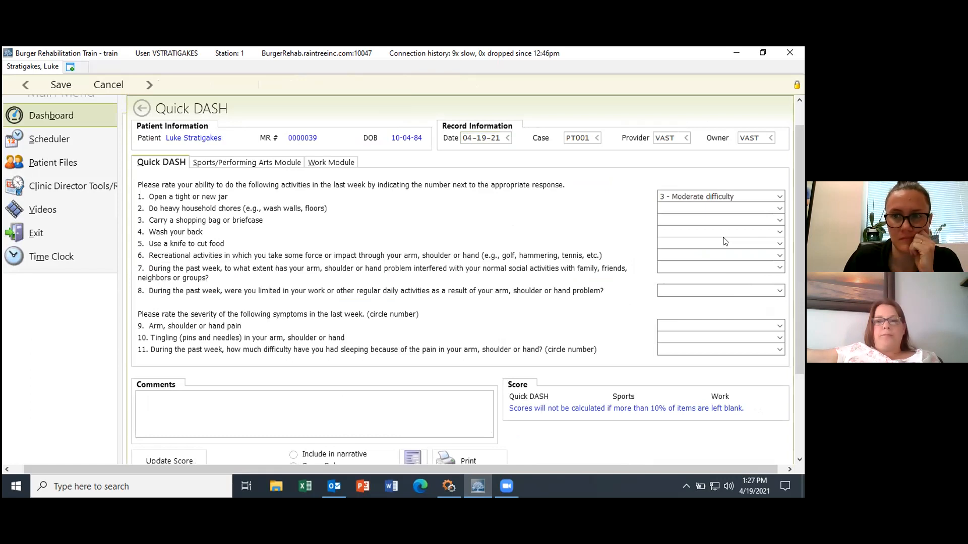
{"action": "scroll", "coordinate": [779, 192], "scroll_direction": "down", "scroll_amount": 1}
{"action": "left_click", "coordinate": [780, 178]}
{"action": "left_click", "coordinate": [727, 217]}
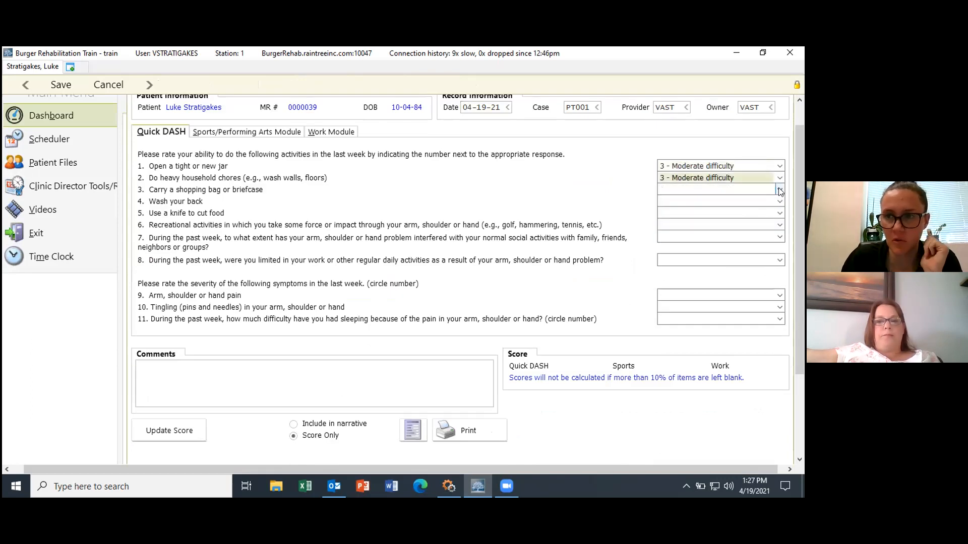
{"action": "left_click", "coordinate": [779, 190]}
{"action": "left_click", "coordinate": [705, 229]}
{"action": "left_click", "coordinate": [721, 201]}
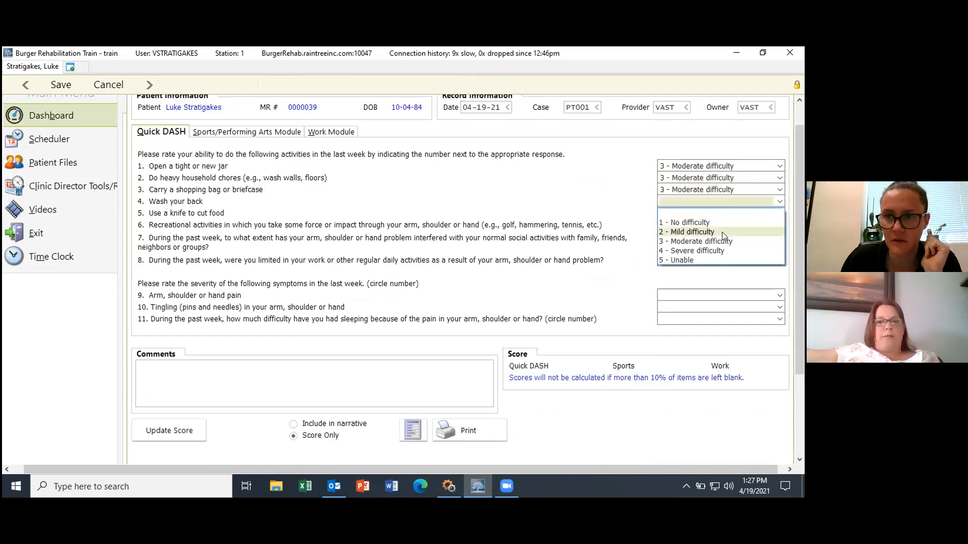
{"action": "left_click", "coordinate": [720, 242]}
{"action": "left_click", "coordinate": [779, 213]}
{"action": "left_click", "coordinate": [715, 253]}
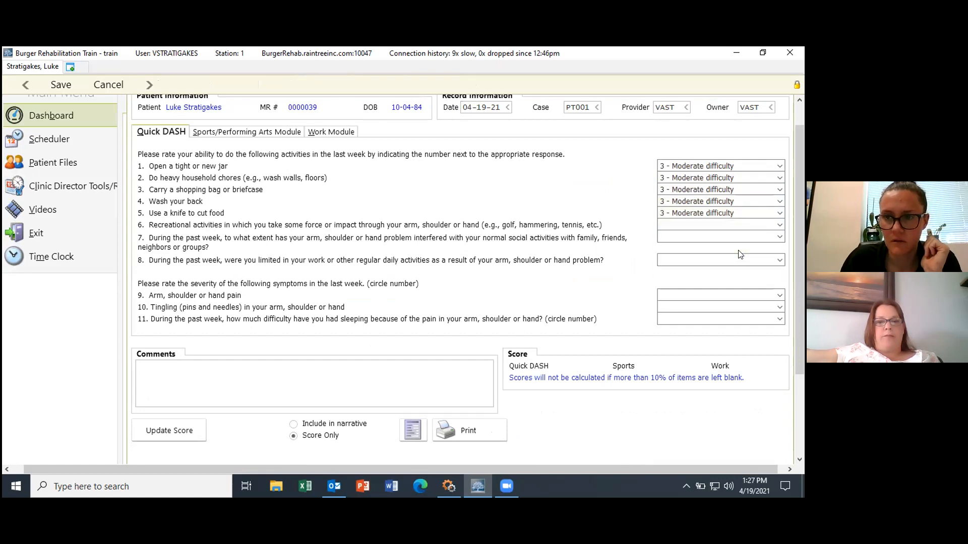
Step: Rate items 6–11: severe, moderately, very limited, then moderate for pain, tingling and sleep
{"action": "left_click", "coordinate": [779, 225]}
{"action": "left_click", "coordinate": [726, 275]}
{"action": "left_click", "coordinate": [780, 236]}
{"action": "left_click", "coordinate": [726, 276]}
{"action": "left_click", "coordinate": [780, 260]}
{"action": "left_click", "coordinate": [731, 309]}
{"action": "left_click", "coordinate": [726, 296]}
{"action": "left_click", "coordinate": [728, 336]}
{"action": "left_click", "coordinate": [779, 307]}
{"action": "left_click", "coordinate": [721, 347]}
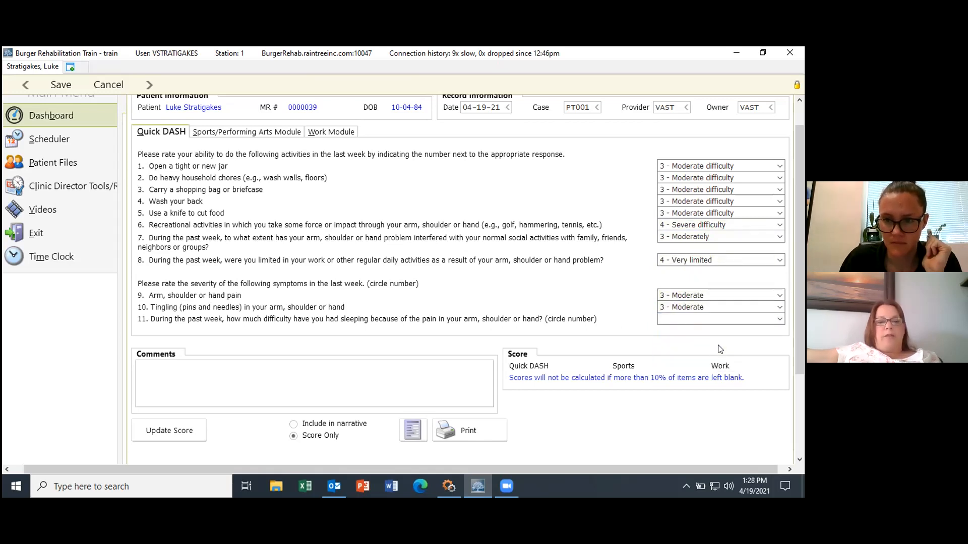
{"action": "left_click", "coordinate": [779, 320]}
{"action": "left_click", "coordinate": [725, 359]}
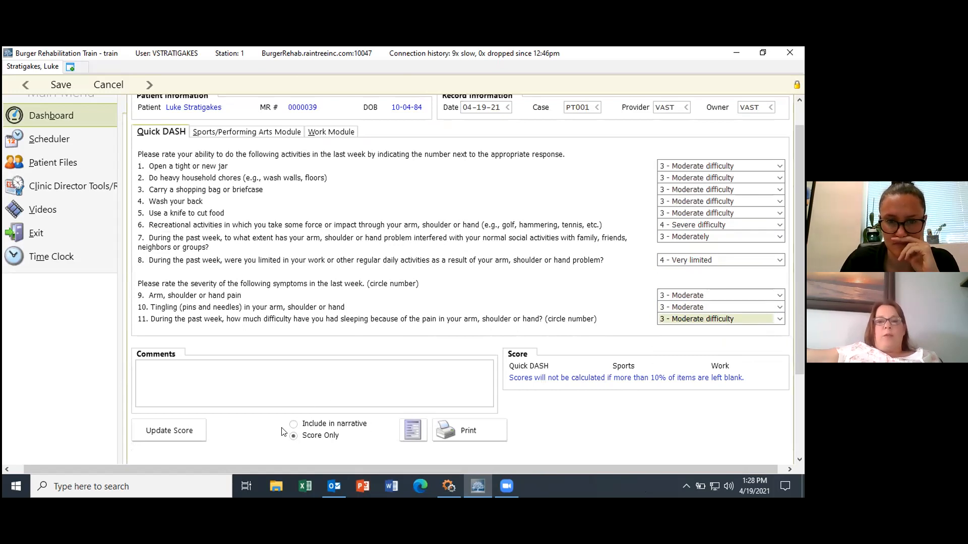
Step: Keep only the score and save the Quick DASH, recorded as 54.50
{"action": "left_click", "coordinate": [293, 436]}
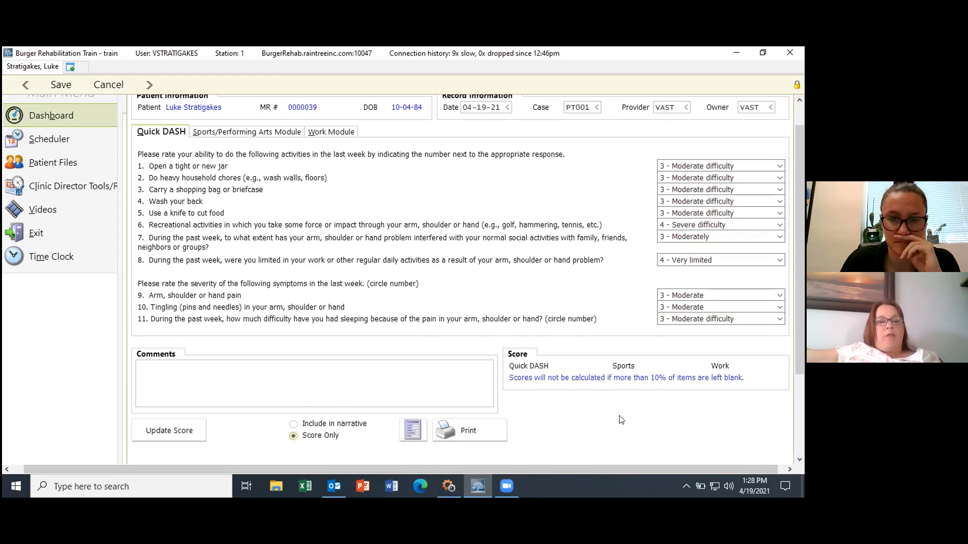
{"action": "mouse_move", "coordinate": [802, 344]}
{"action": "left_mouse_down"}
{"action": "mouse_move", "coordinate": [802, 418]}
{"action": "mouse_move", "coordinate": [795, 319]}
{"action": "mouse_move", "coordinate": [802, 360]}
{"action": "left_mouse_up"}
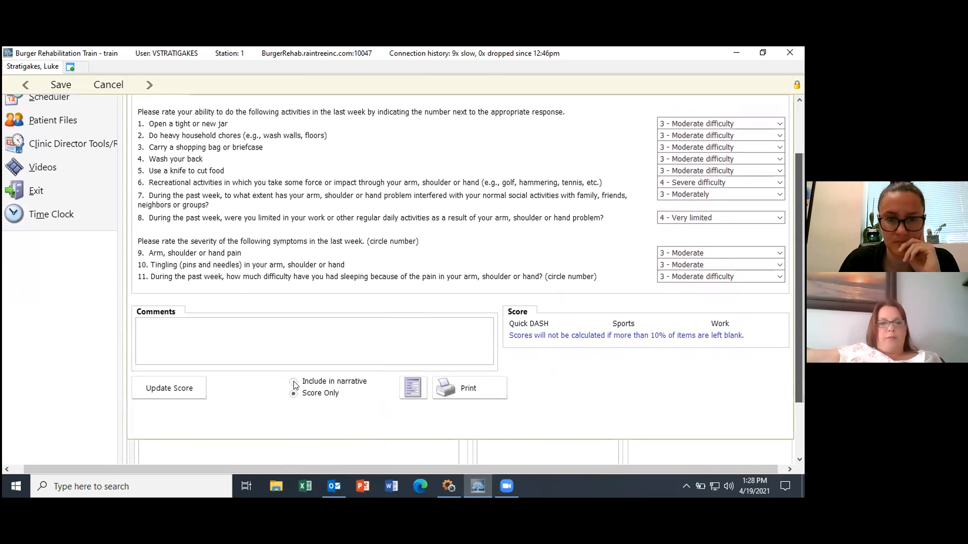
{"action": "key", "text": "ctrl+s"}
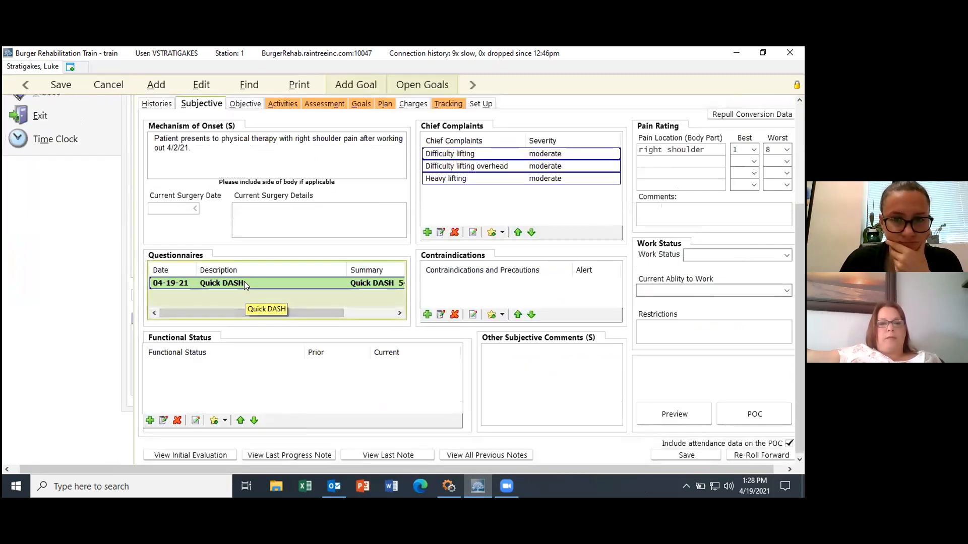
{"action": "left_click_drag", "start_coordinate": [324, 314], "coordinate": [396, 321]}
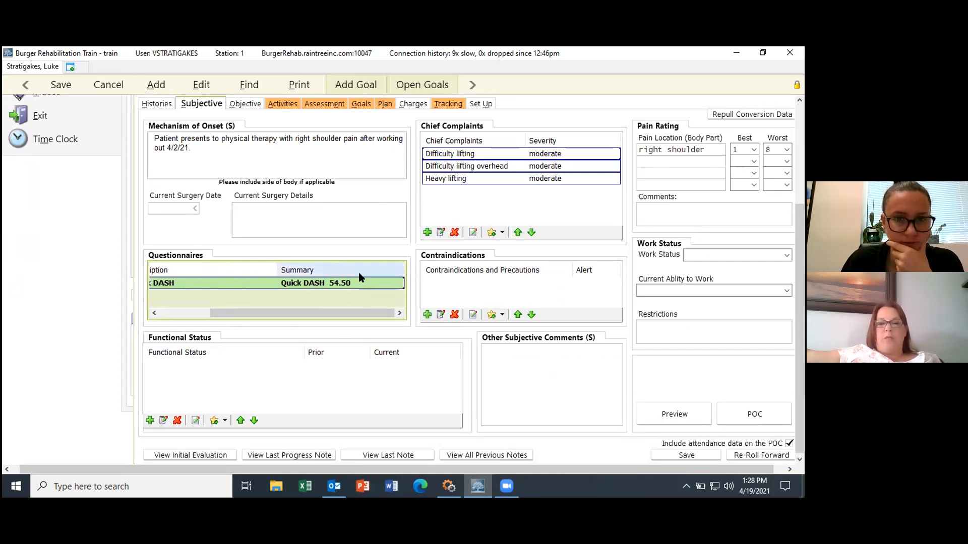
{"action": "left_click_drag", "start_coordinate": [331, 312], "coordinate": [280, 313]}
{"action": "left_click", "coordinate": [492, 280]}
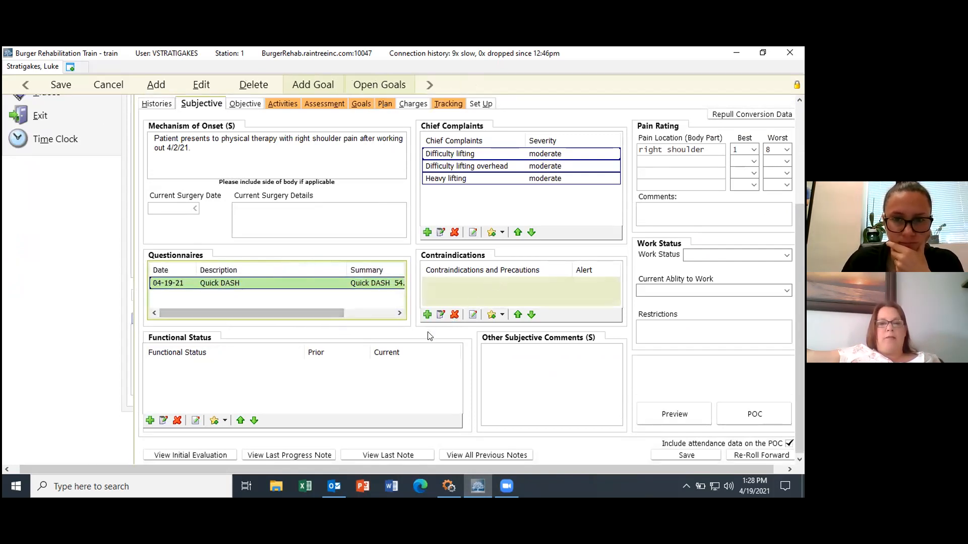
Step: Enter 'latex allergy' as a free-form contraindication and precaution
{"action": "left_click", "coordinate": [427, 315]}
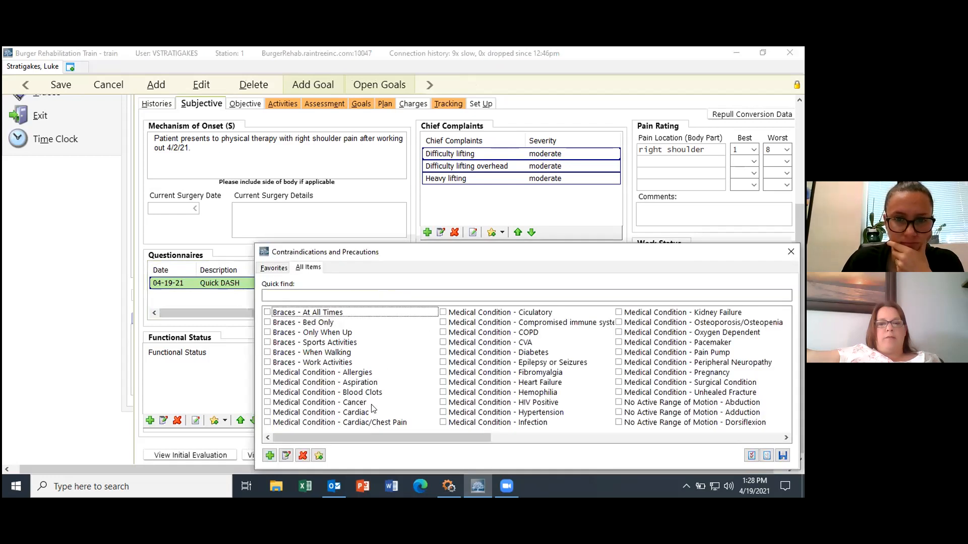
{"action": "left_click_drag", "start_coordinate": [360, 433], "coordinate": [428, 434]}
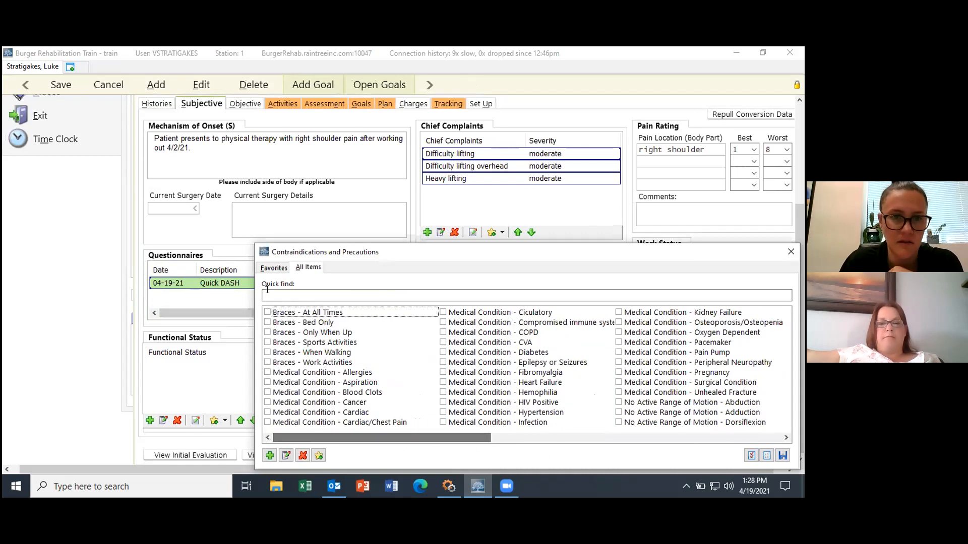
{"action": "left_click", "coordinate": [790, 251]}
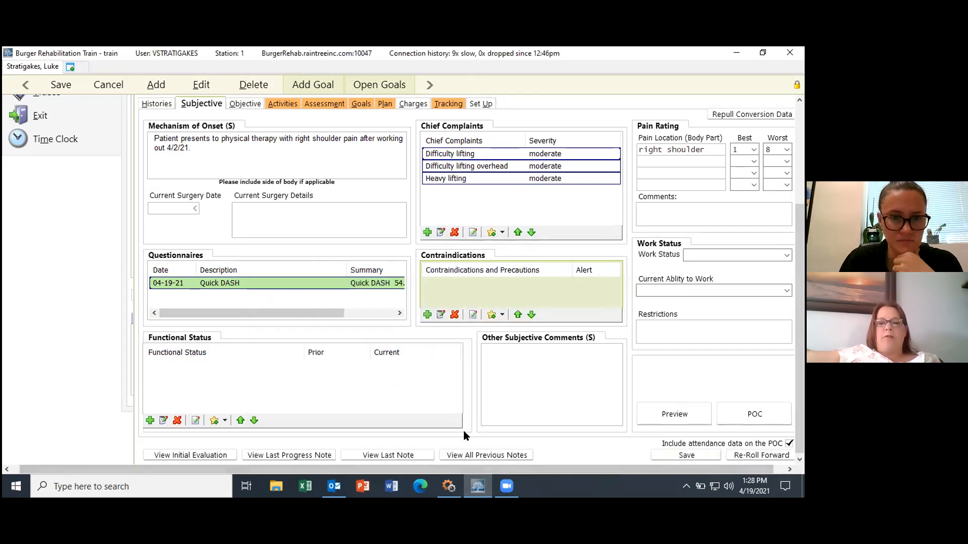
{"action": "left_click", "coordinate": [424, 315]}
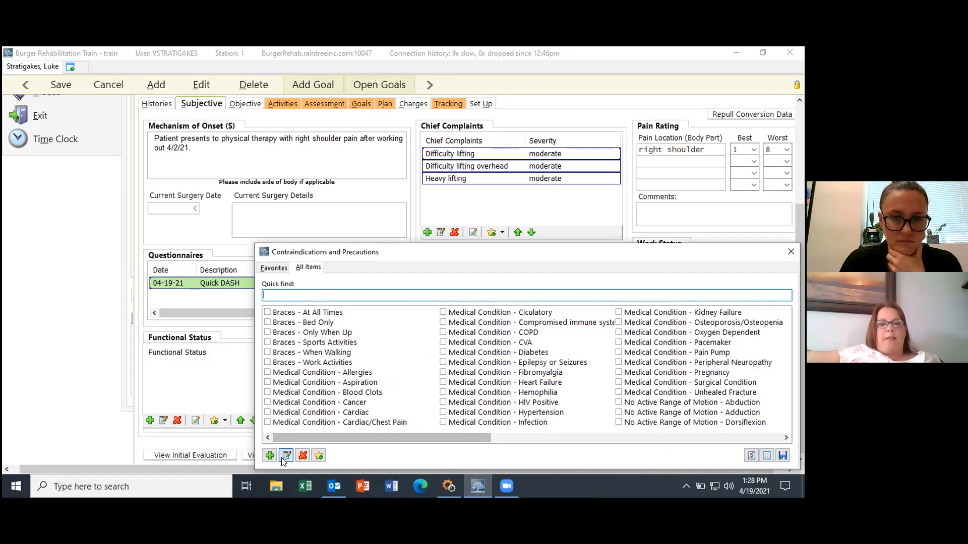
{"action": "left_click", "coordinate": [790, 250]}
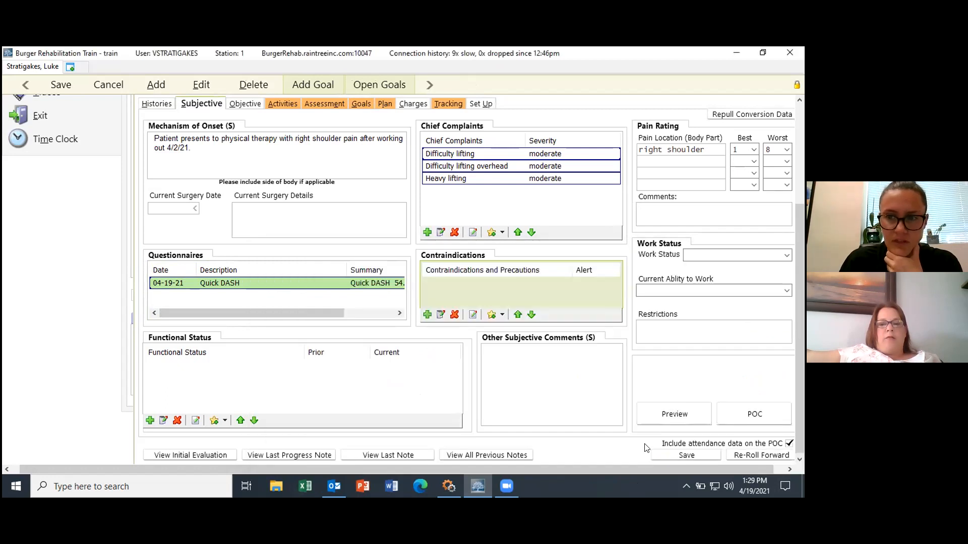
{"action": "left_click", "coordinate": [473, 315]}
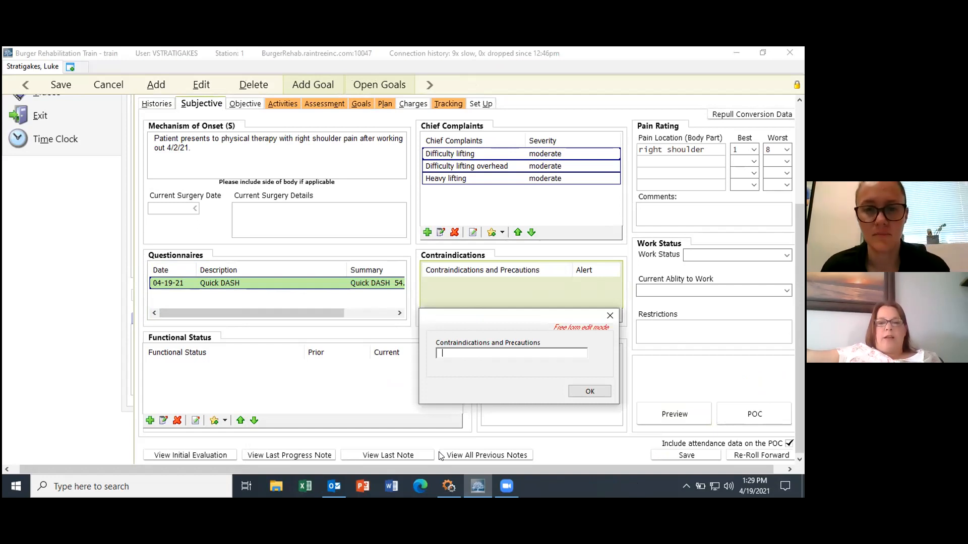
{"action": "type", "text": "latex allergy"}
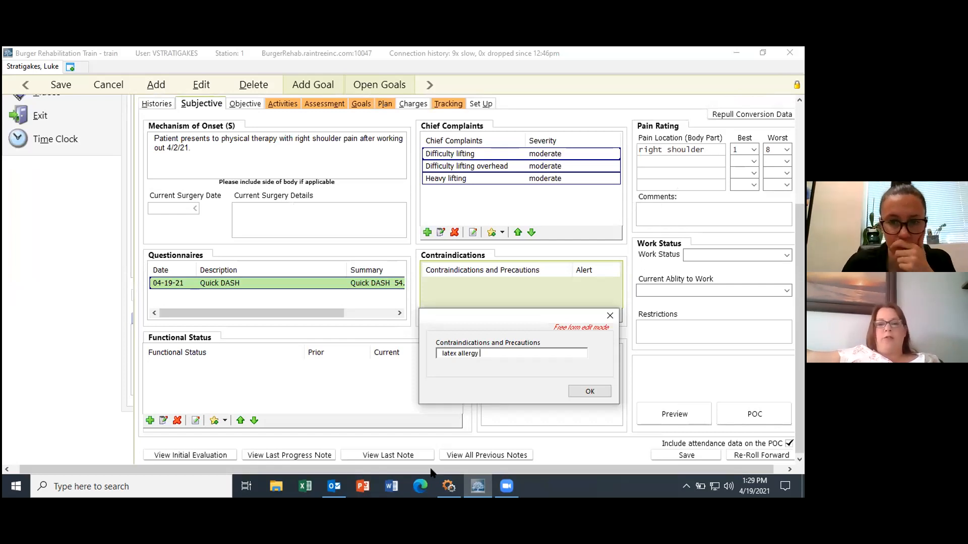
{"action": "left_click", "coordinate": [584, 392]}
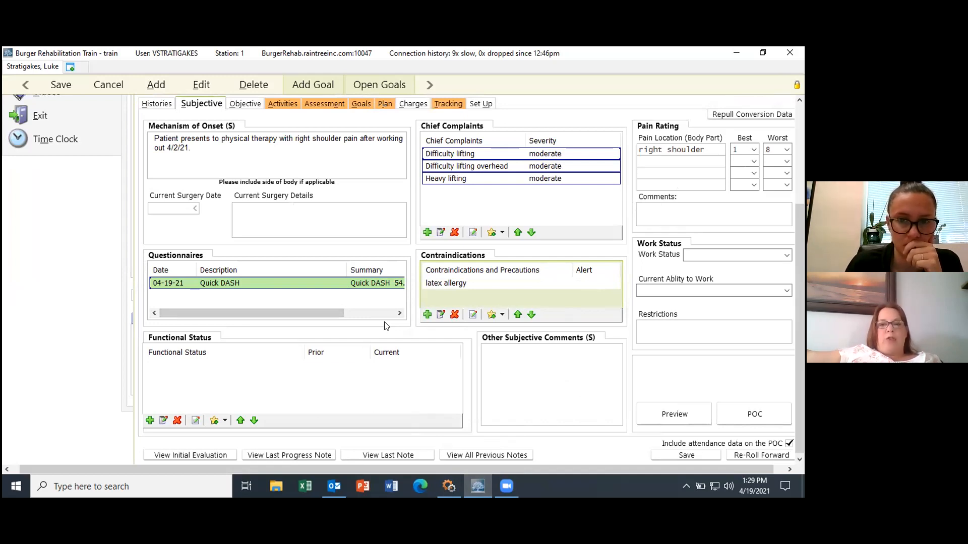
{"action": "left_click", "coordinate": [249, 280]}
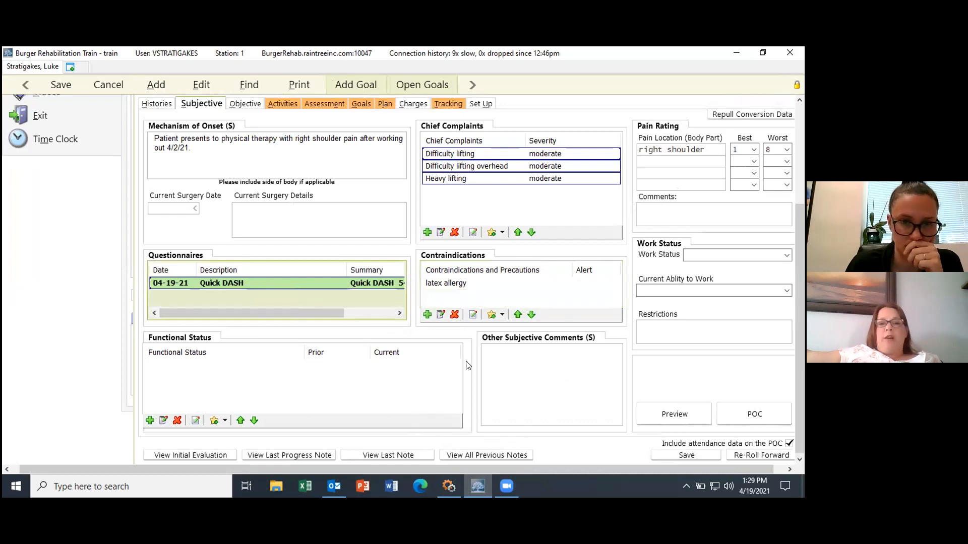
Step: Complete the goal description with target 10 and save the long-term Quick DASH goal from 54.50
{"action": "left_click_drag", "start_coordinate": [802, 294], "coordinate": [803, 200]}
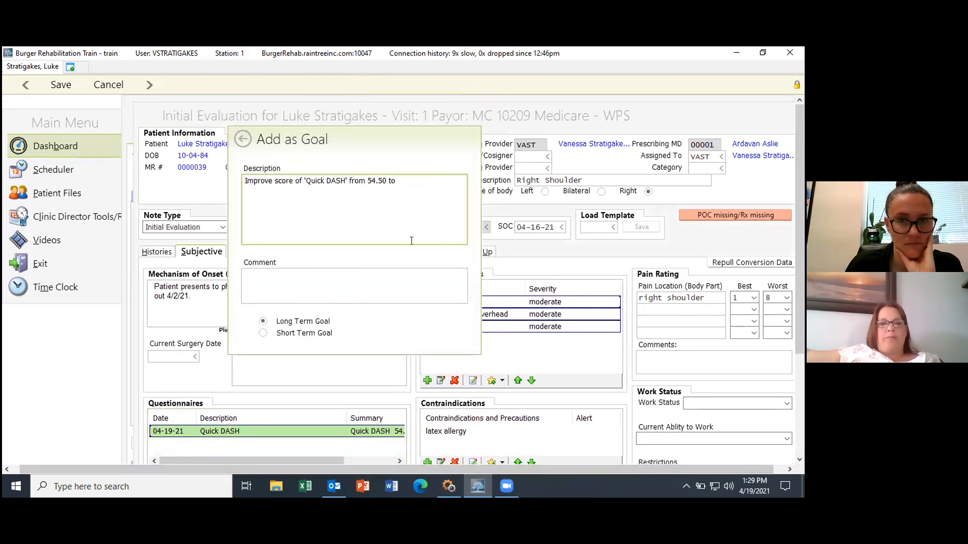
{"action": "left_click", "coordinate": [396, 180]}
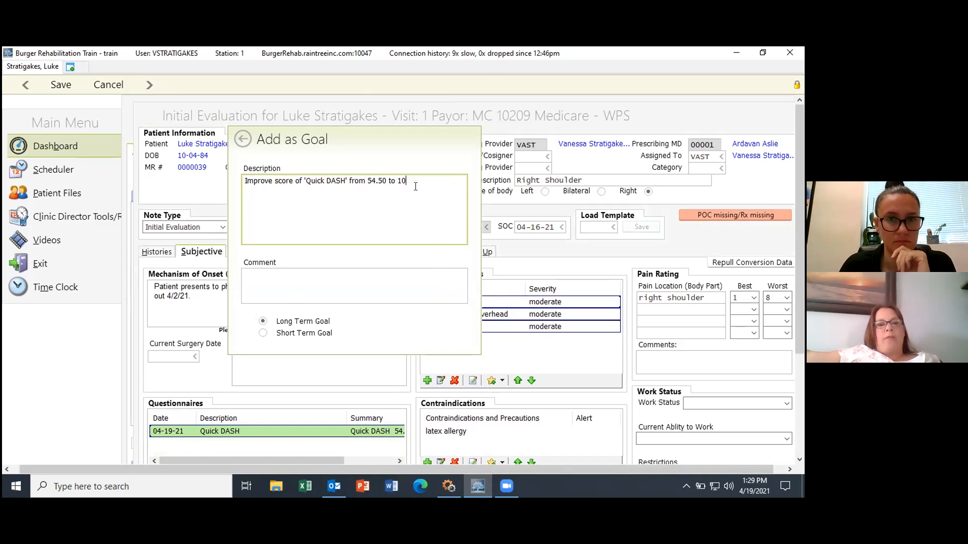
{"action": "right_click", "coordinate": [298, 346]}
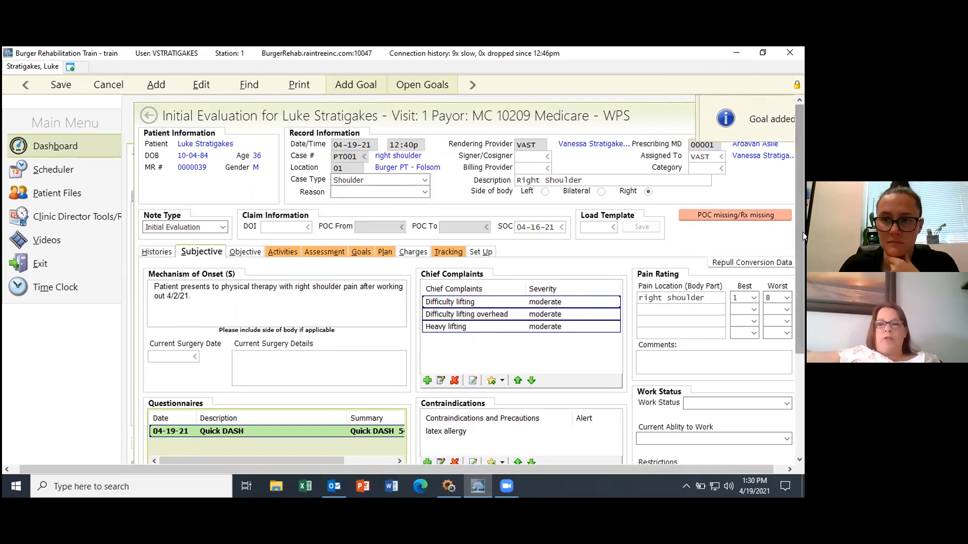
{"action": "left_click_drag", "start_coordinate": [803, 231], "coordinate": [803, 244]}
{"action": "left_click", "coordinate": [497, 285]}
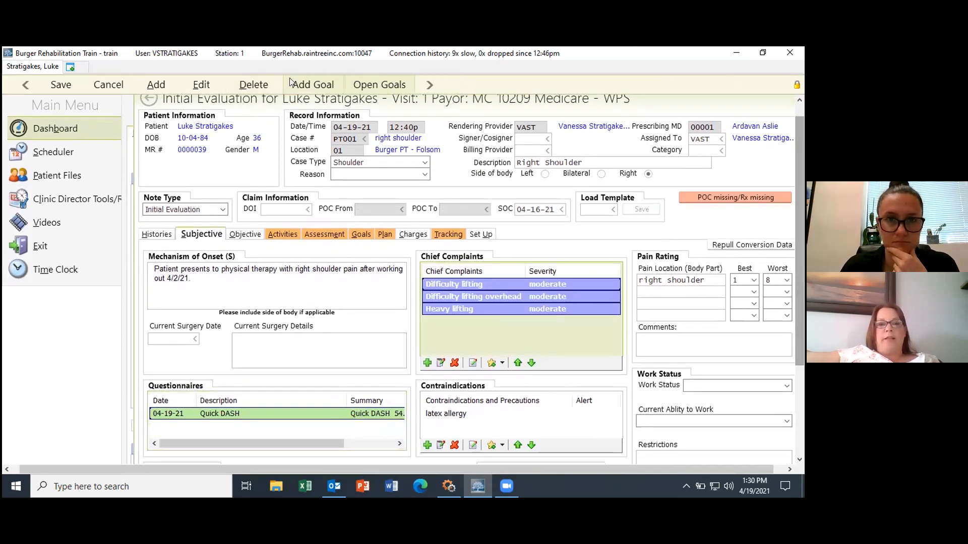
Step: Add a Difficulty lifting goal: patient demonstrates appropriate lifting mechanics without pain
{"action": "left_click", "coordinate": [311, 86]}
{"action": "left_click", "coordinate": [384, 162]}
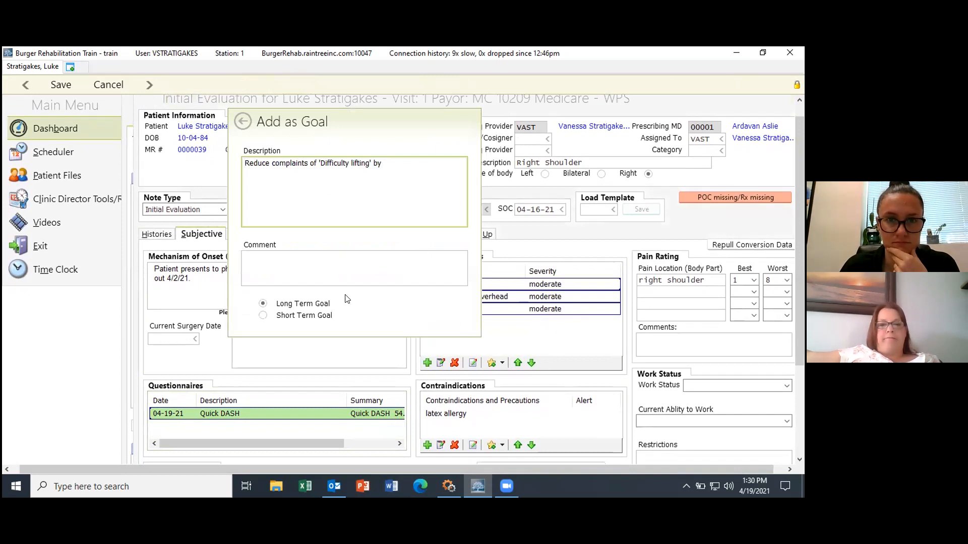
{"action": "type", "text": "p"}
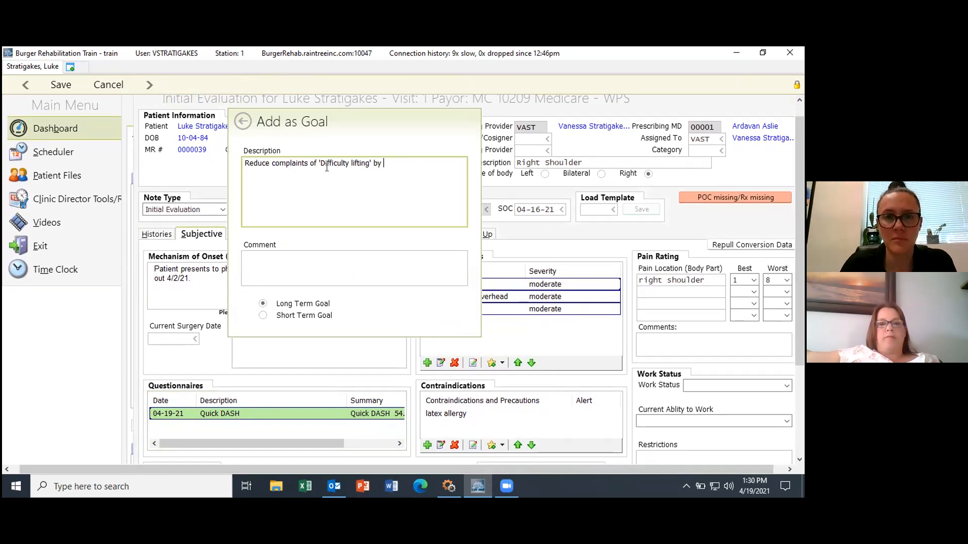
{"action": "type", "text": "patietn being a"}
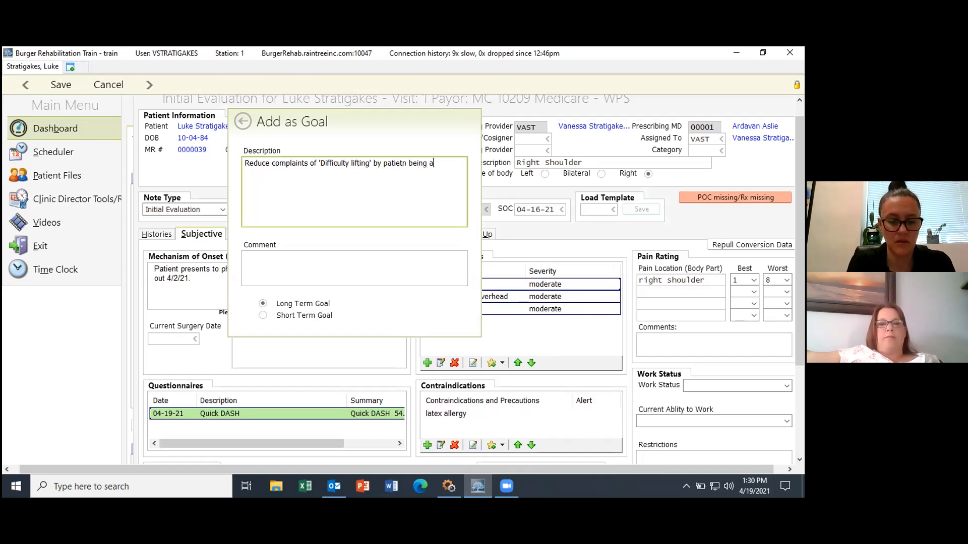
{"action": "type", "text": "ble to demonstrate ap"}
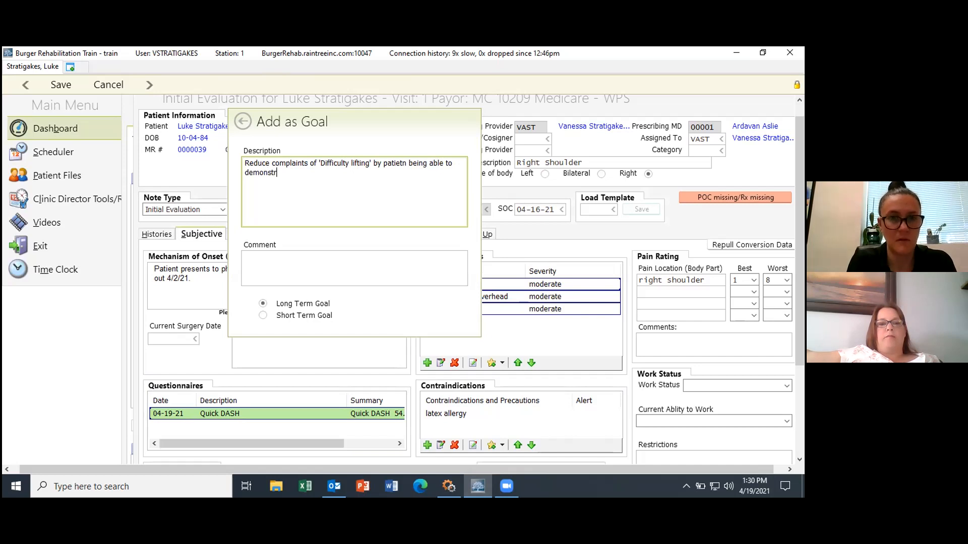
{"action": "type", "text": "propriate wit"}
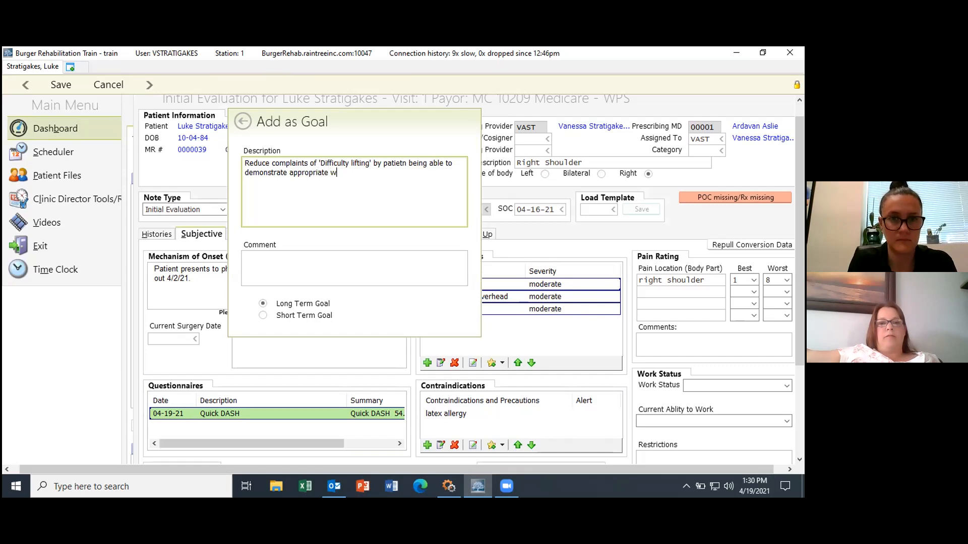
{"action": "key", "text": "BackSpace"}
{"action": "key", "text": "BackSpace"}
{"action": "key", "text": "BackSpace"}
{"action": "type", "text": "lifting mec"}
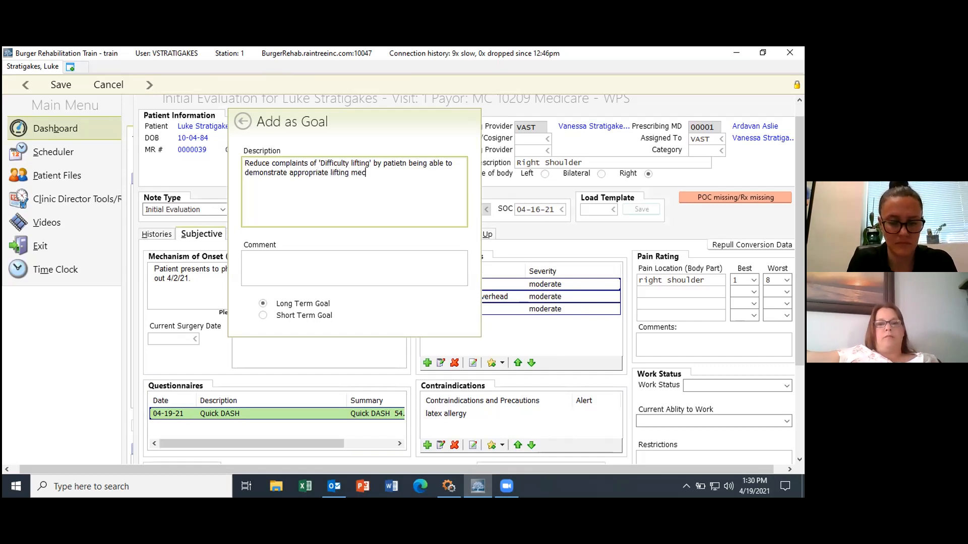
{"action": "type", "text": "hanincs without pain."}
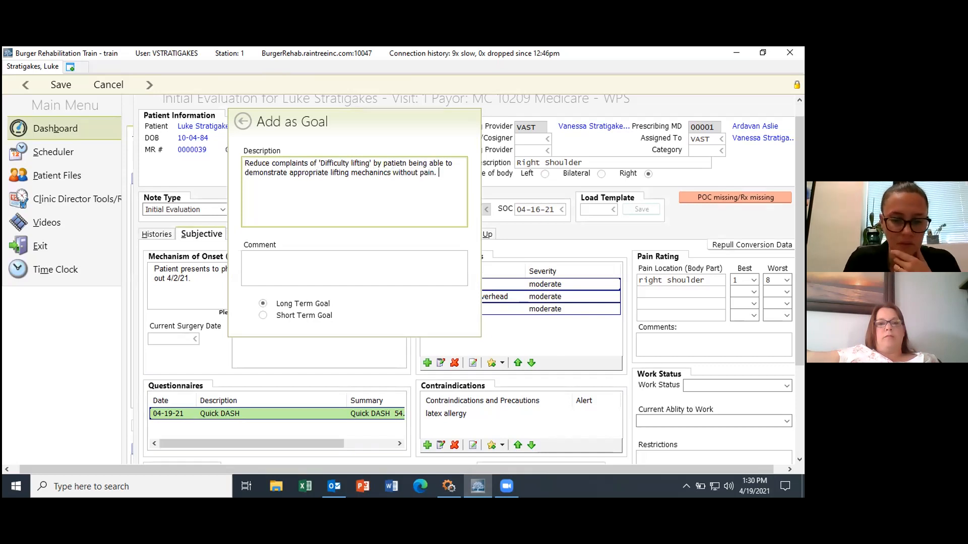
{"action": "key", "text": "ctrl+s"}
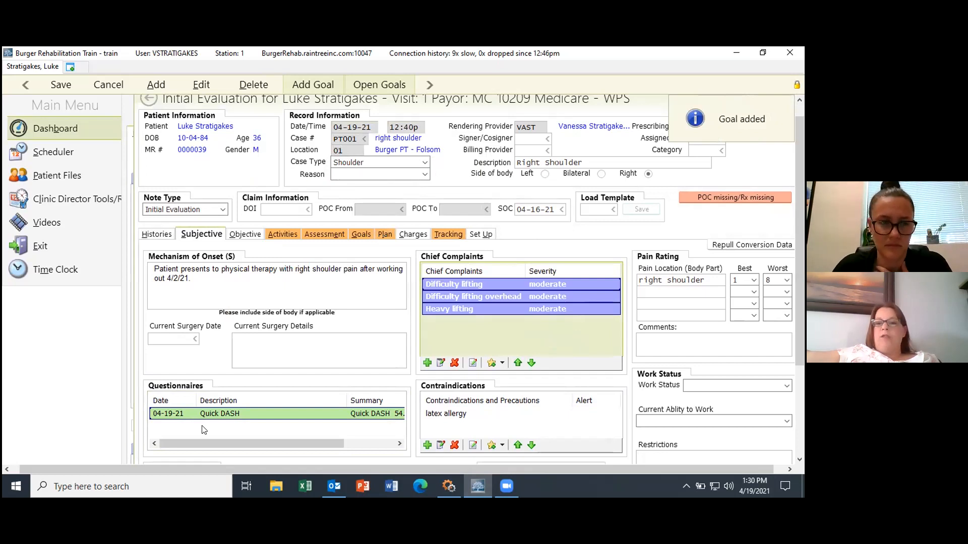
Step: Add the Upper Extremity - Reach to back/behind back functional status item
{"action": "left_click_drag", "start_coordinate": [801, 238], "coordinate": [804, 347]}
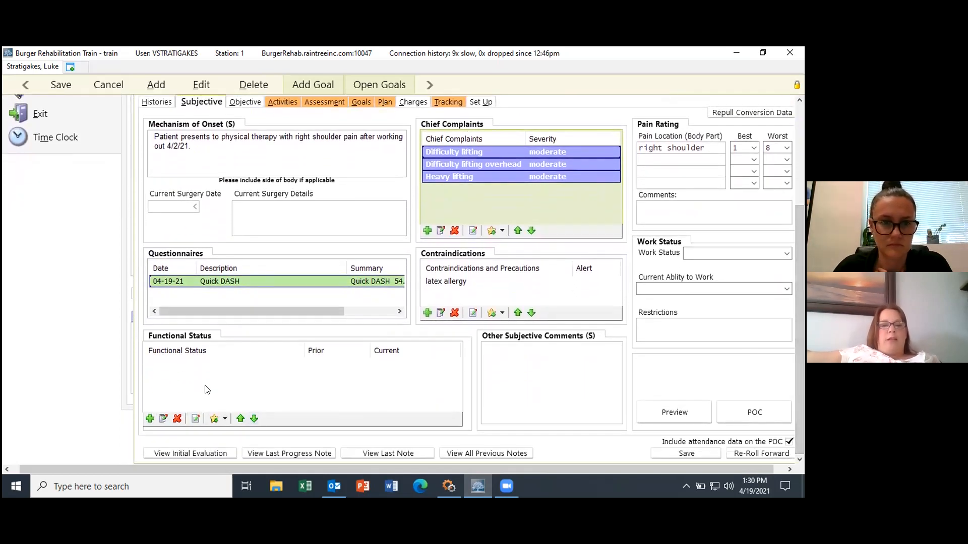
{"action": "left_click", "coordinate": [151, 419]}
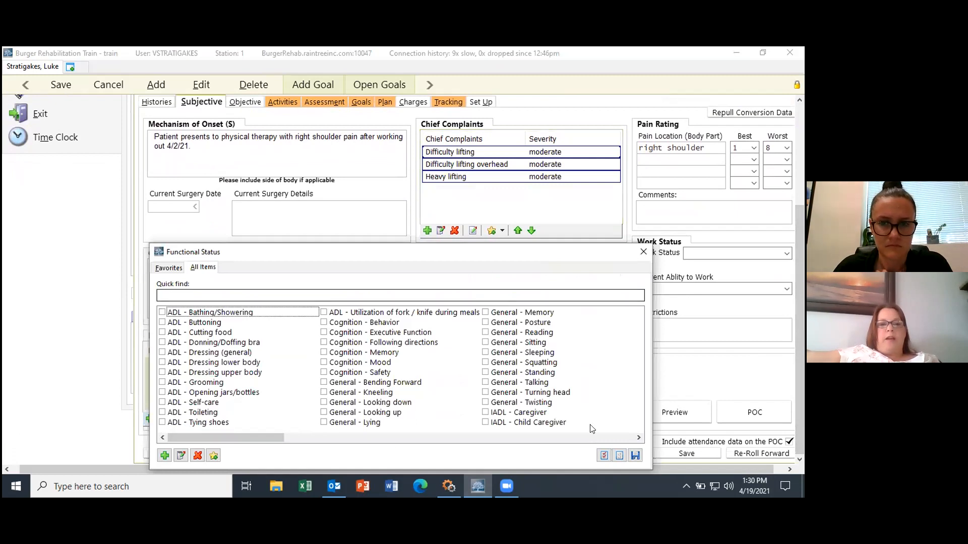
{"action": "left_click", "coordinate": [638, 437]}
{"action": "left_click", "coordinate": [638, 438]}
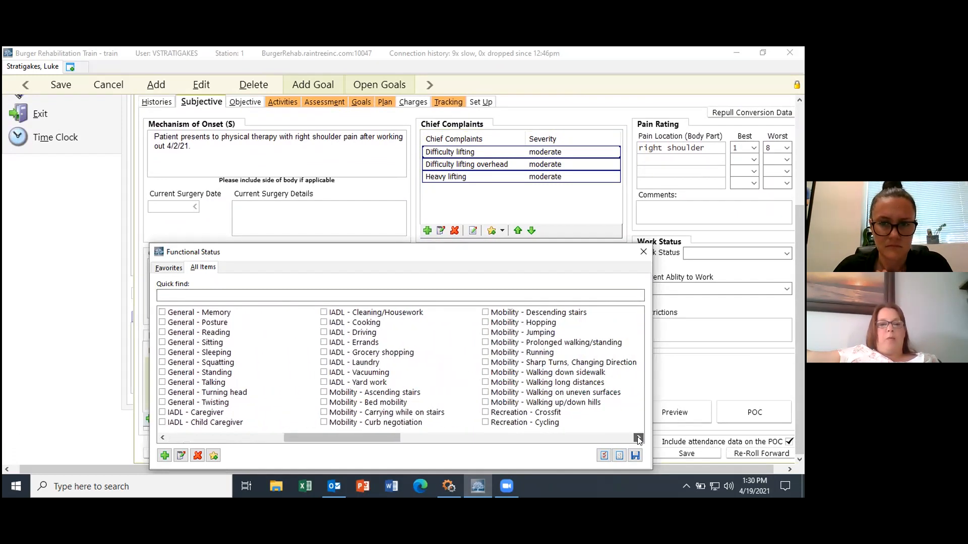
{"action": "left_click", "coordinate": [638, 438]}
{"action": "left_click", "coordinate": [638, 438]}
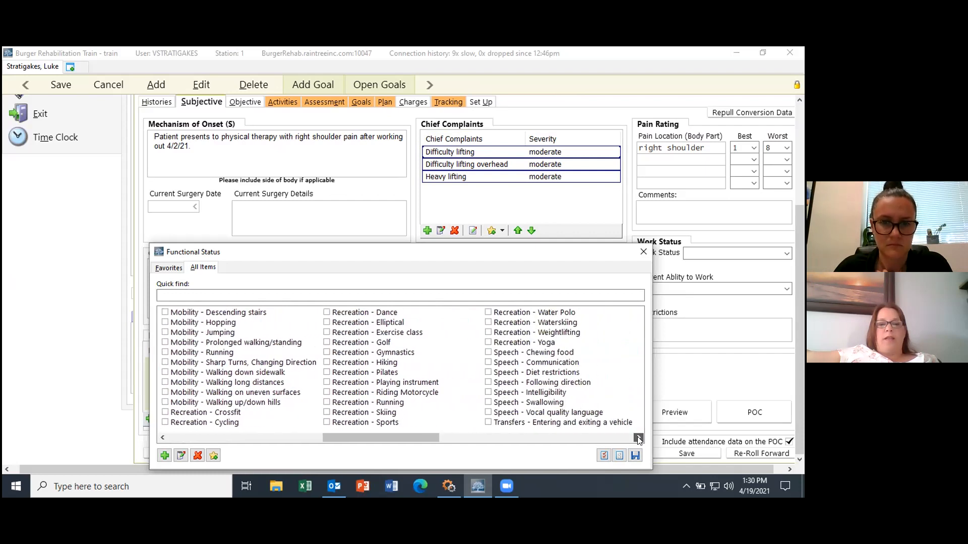
{"action": "left_click", "coordinate": [638, 437]}
{"action": "left_click", "coordinate": [638, 438]}
{"action": "left_click", "coordinate": [638, 437]}
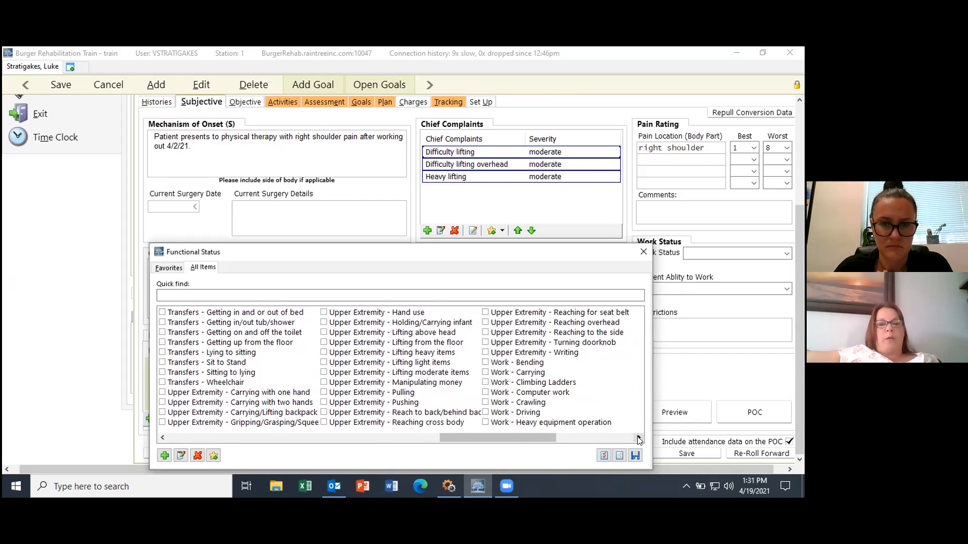
{"action": "left_click", "coordinate": [344, 413]}
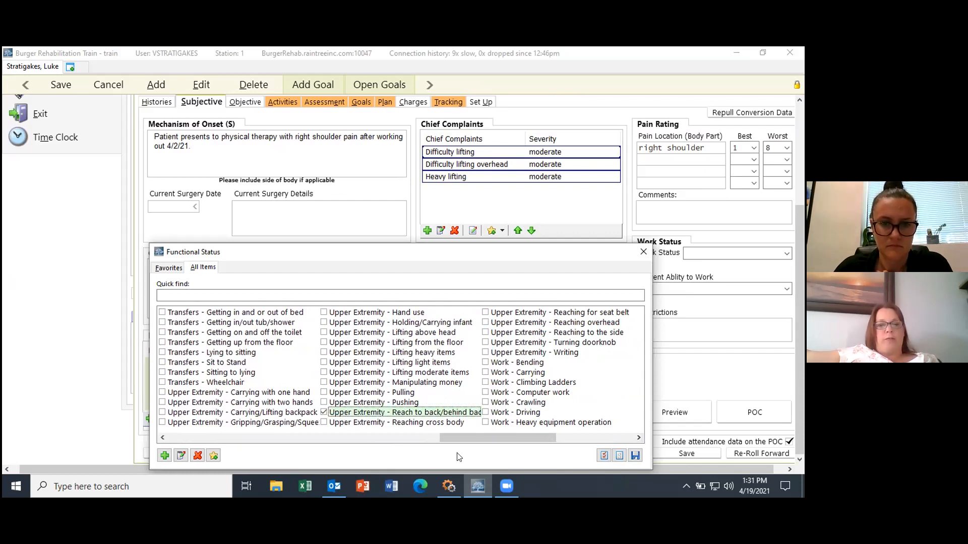
{"action": "left_click", "coordinate": [635, 456]}
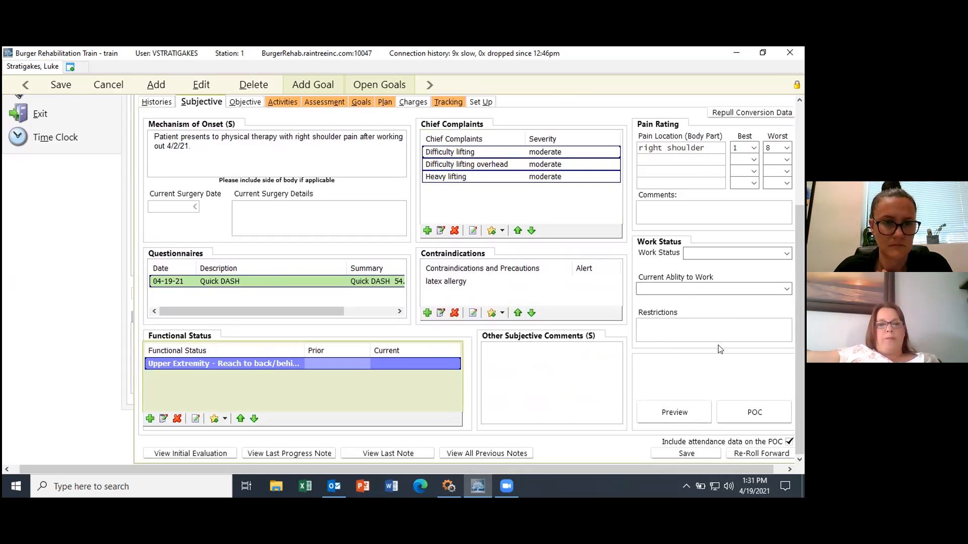
Step: Rate reaching behind back as prior No impairment and current Moderate impairment
{"action": "left_click", "coordinate": [343, 363]}
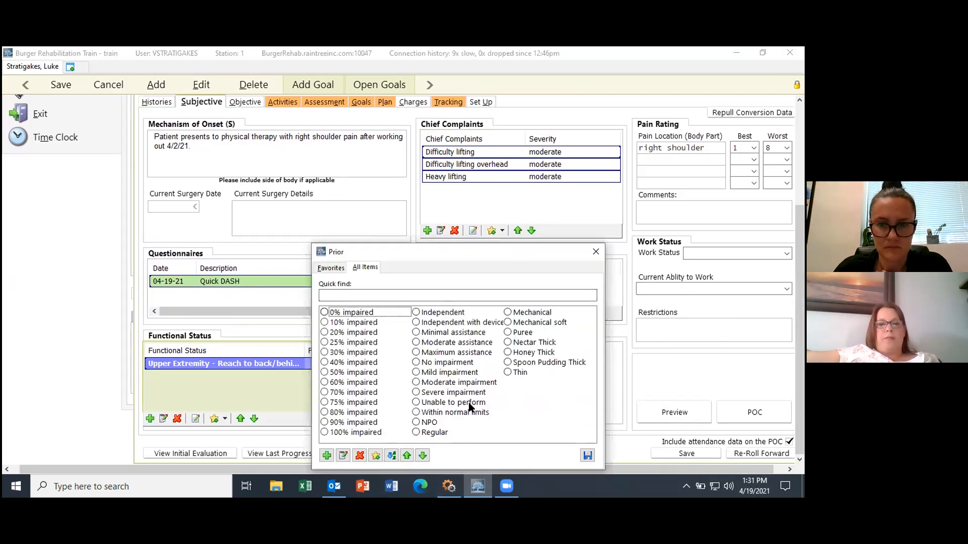
{"action": "left_click", "coordinate": [451, 383]}
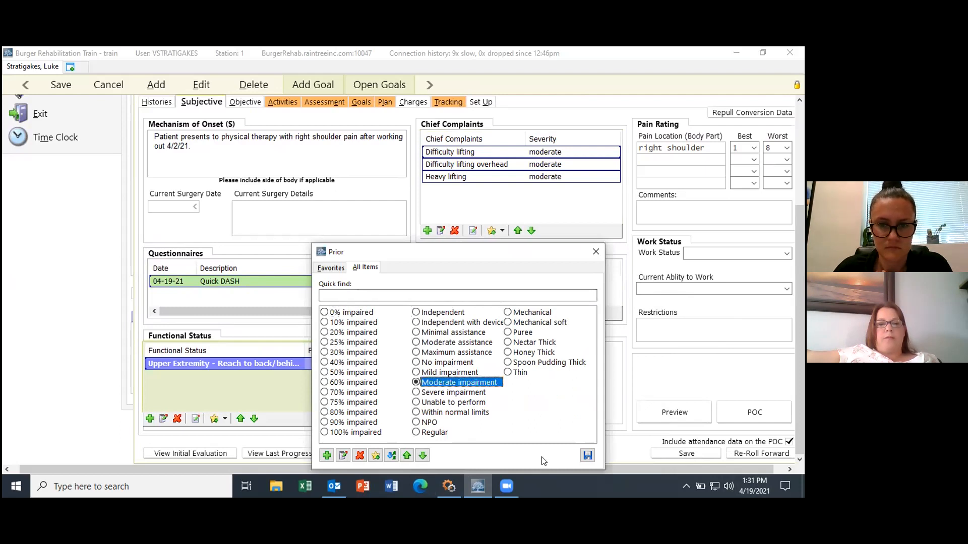
{"action": "left_click", "coordinate": [587, 456]}
{"action": "left_click", "coordinate": [412, 362]}
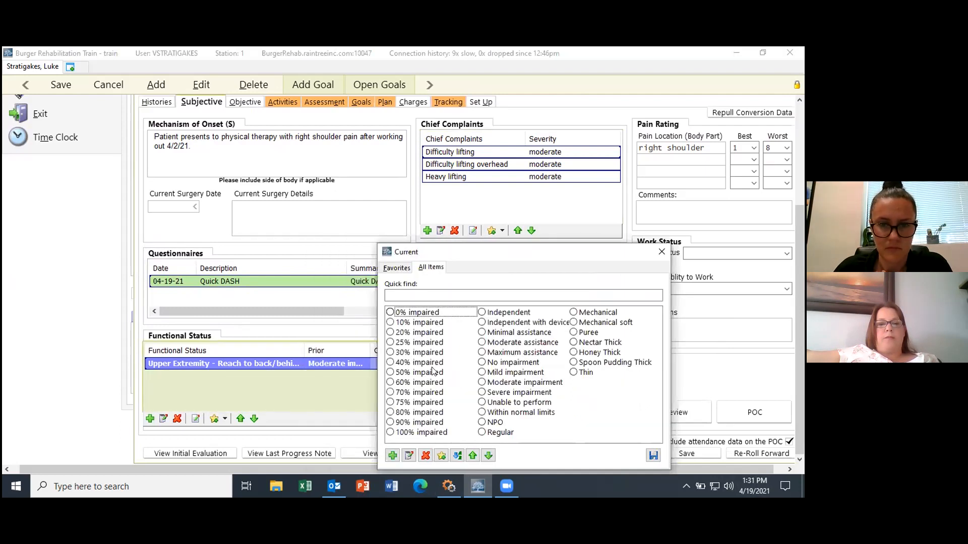
{"action": "left_click", "coordinate": [498, 382]}
{"action": "left_click", "coordinate": [654, 455]}
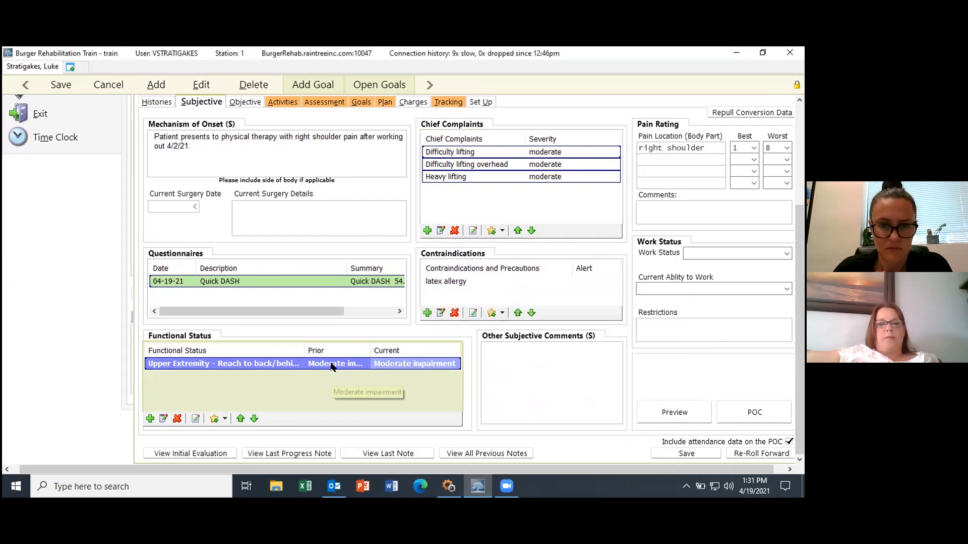
{"action": "left_click", "coordinate": [343, 363]}
{"action": "left_click", "coordinate": [445, 362]}
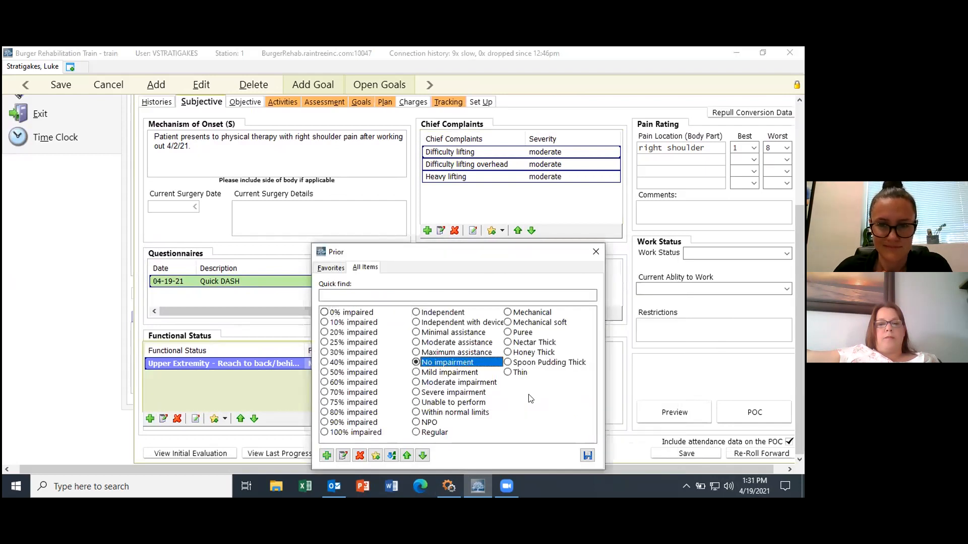
{"action": "left_click", "coordinate": [587, 456]}
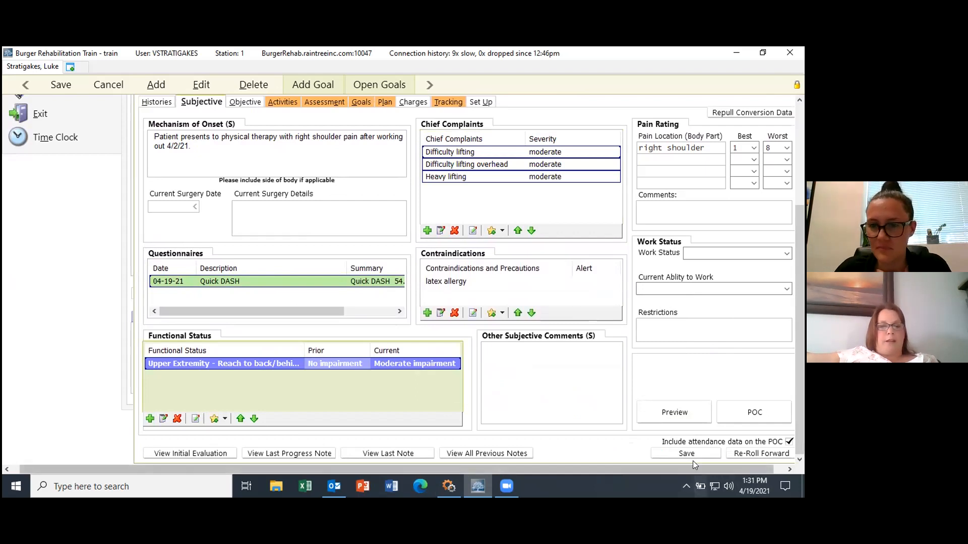
{"action": "left_click", "coordinate": [784, 469]}
{"action": "left_click", "coordinate": [788, 469]}
{"action": "left_click", "coordinate": [495, 375]}
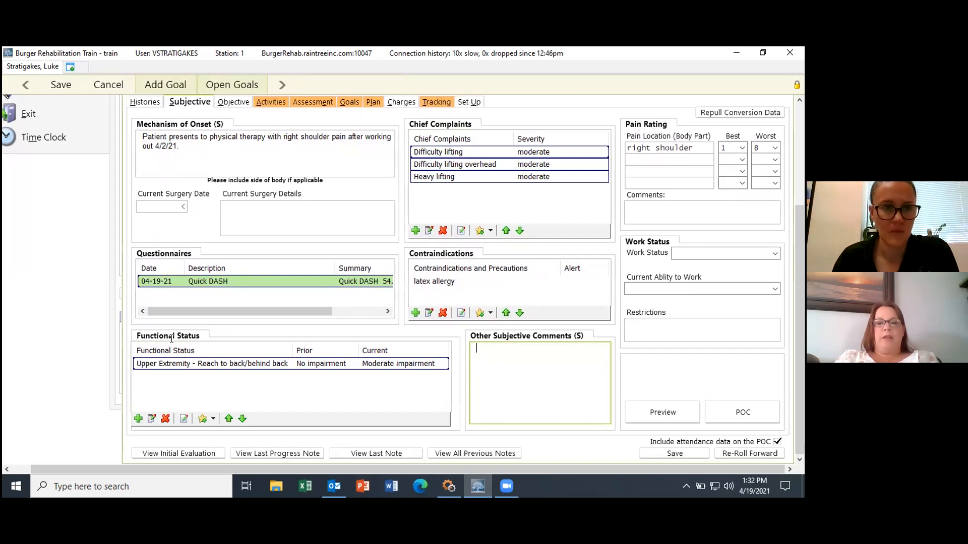
{"action": "double_click", "coordinate": [495, 347]}
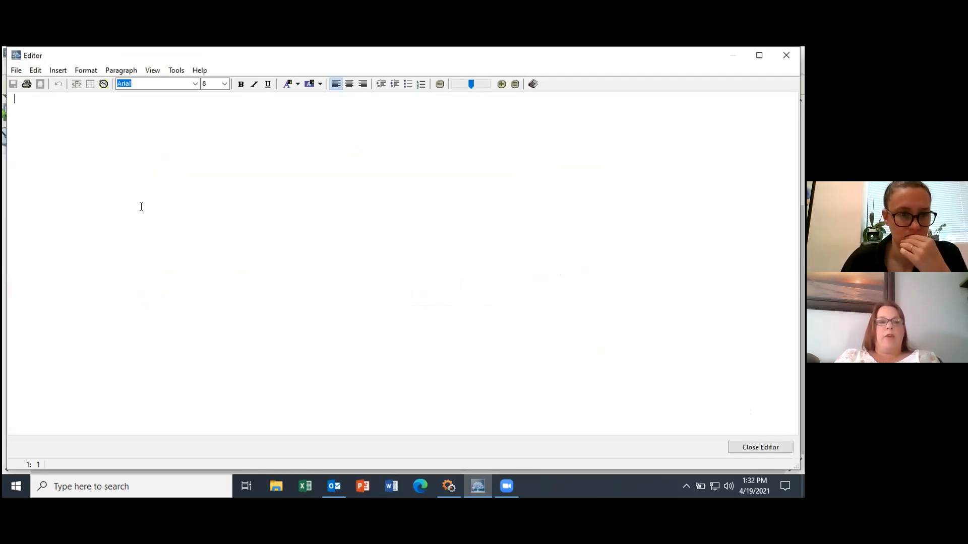
Step: Type 'Pain at end range' in the comment editor and send it to Selection to User Abbreviations
{"action": "type", "text": "Pain"}
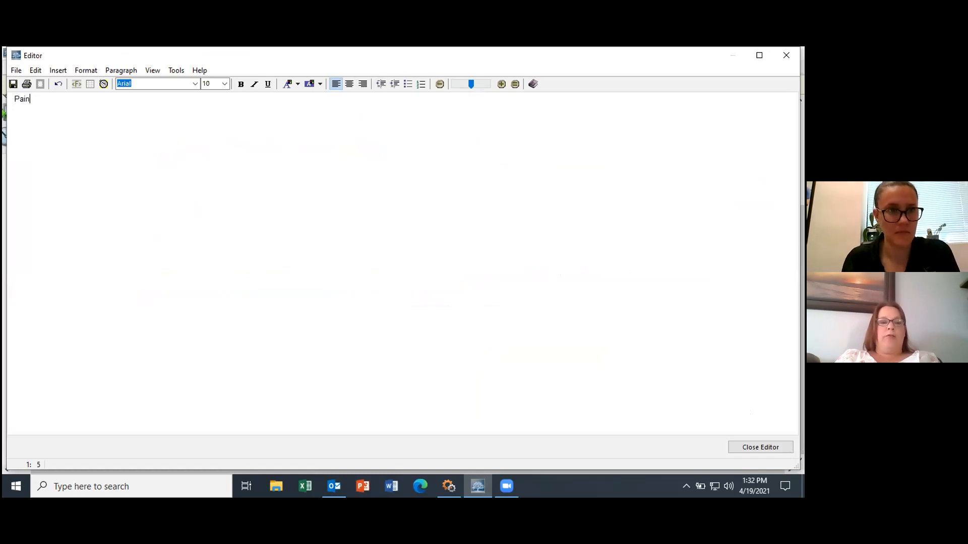
{"action": "key", "text": "BackSpace"}
{"action": "key", "text": "BackSpace"}
{"action": "key", "text": "BackSpace"}
{"action": "key", "text": "BackSpace"}
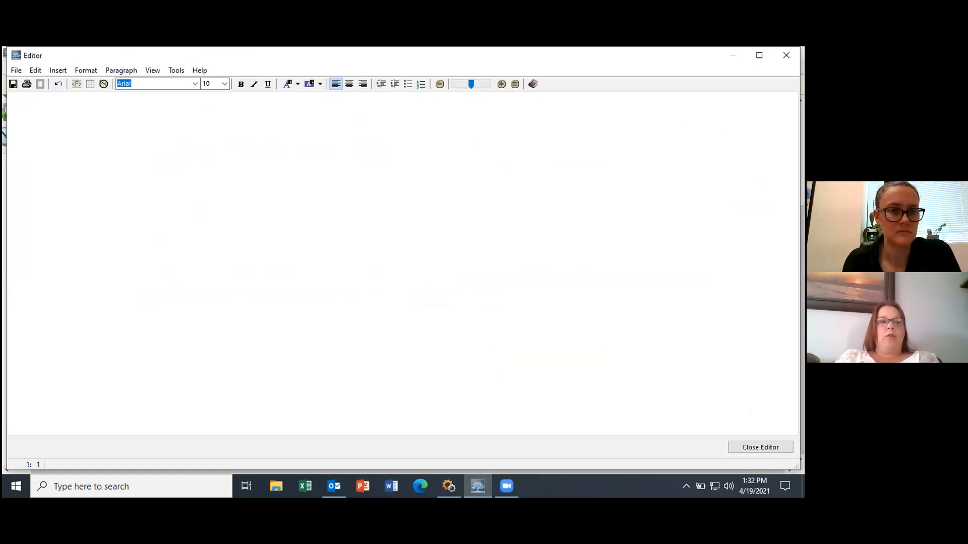
{"action": "type", "text": "Pain at end range"}
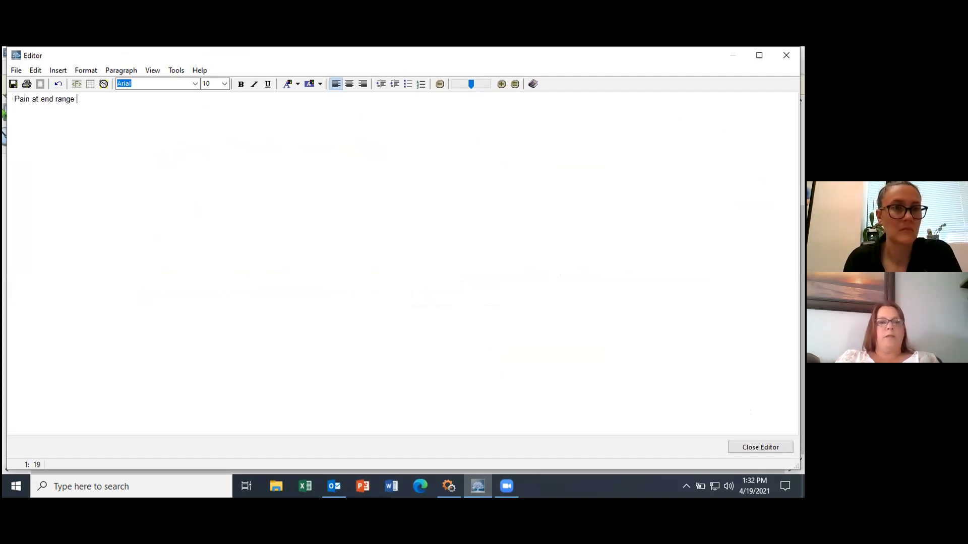
{"action": "left_click_drag", "start_coordinate": [76, 94], "coordinate": [16, 94]}
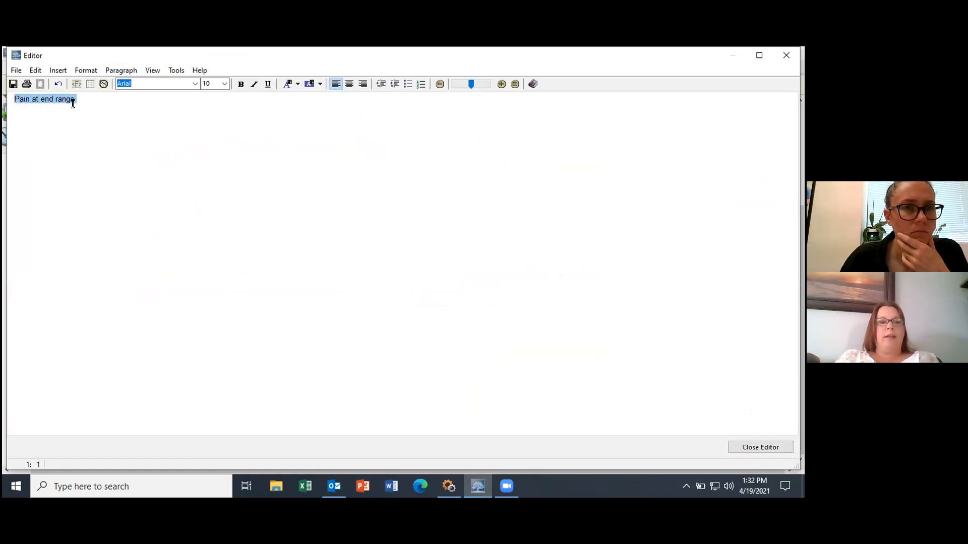
{"action": "right_click", "coordinate": [54, 99]}
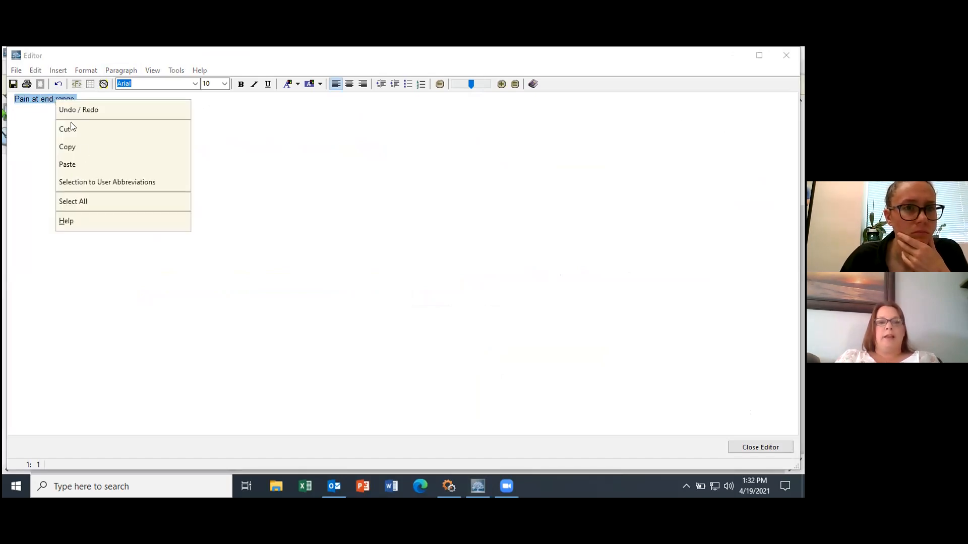
{"action": "left_click", "coordinate": [99, 181]}
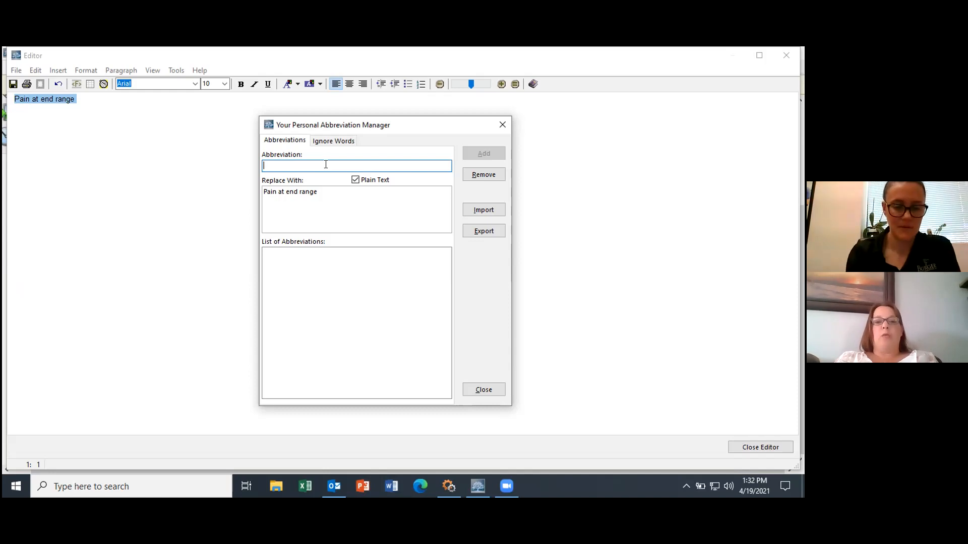
Step: Save PAER as a personal abbreviation for 'Pain at end range', then close the manager and editor
{"action": "type", "text": "P@"}
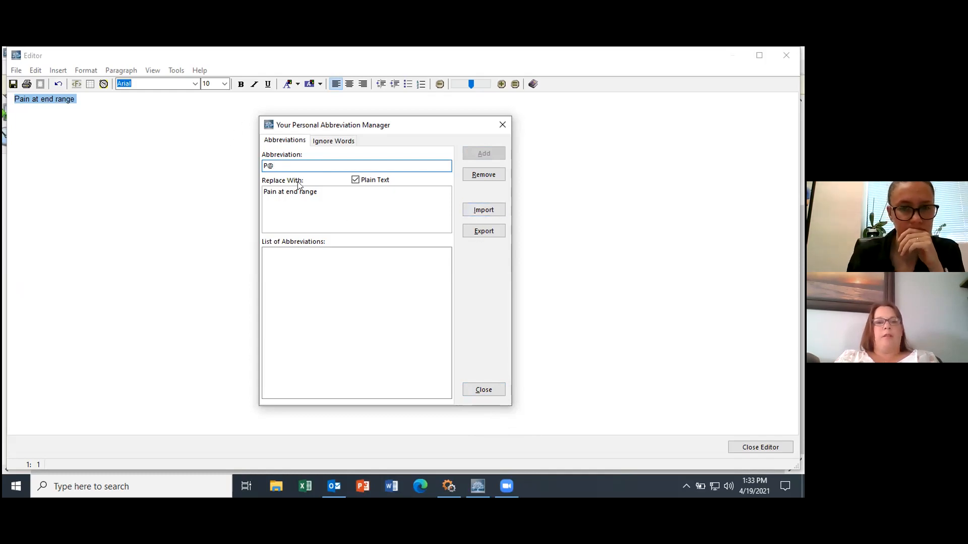
{"action": "type", "text": "E"}
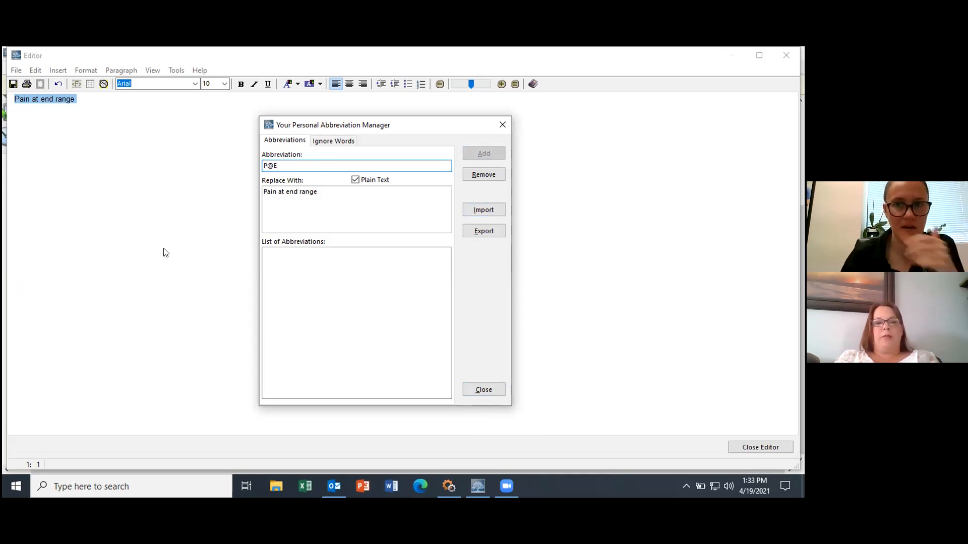
{"action": "left_click_drag", "start_coordinate": [298, 166], "coordinate": [265, 166]}
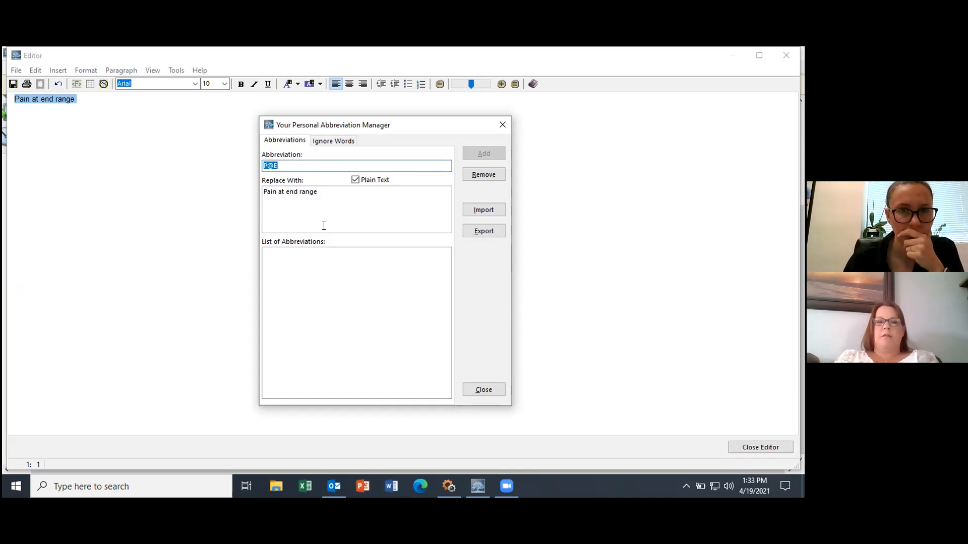
{"action": "type", "text": "PAER"}
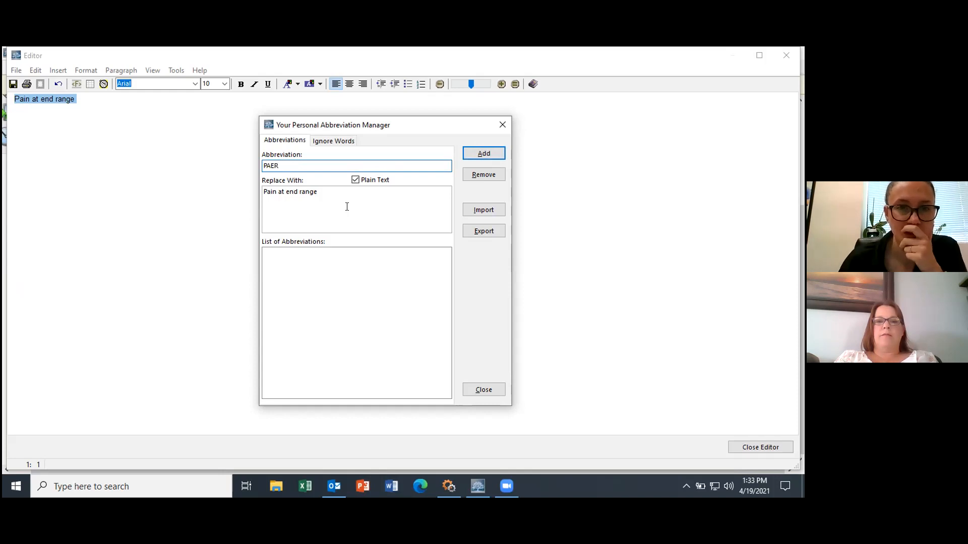
{"action": "left_click", "coordinate": [476, 154]}
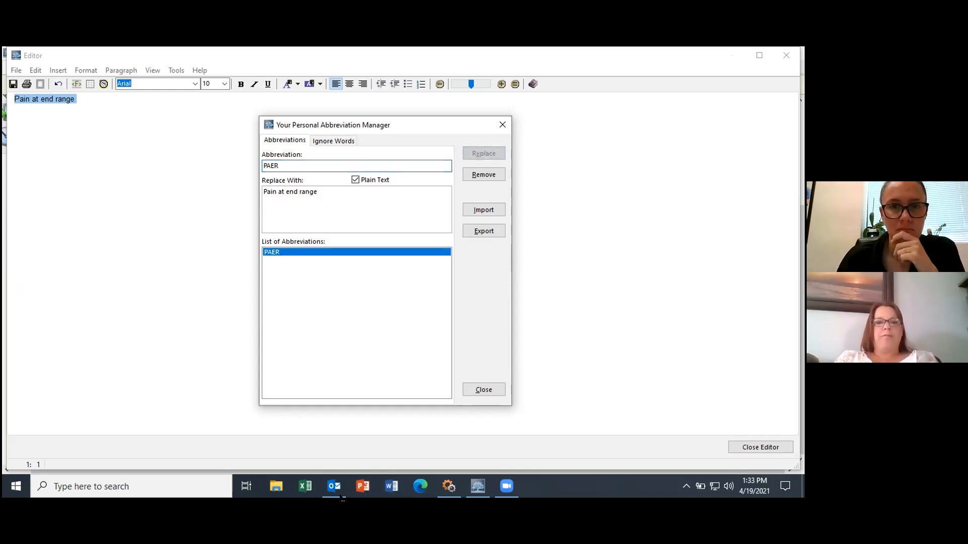
{"action": "left_click", "coordinate": [481, 391]}
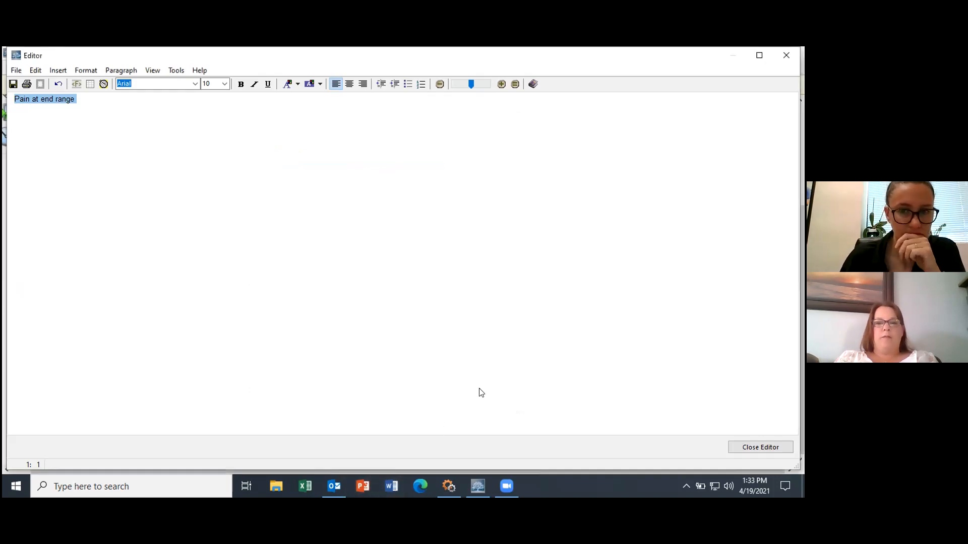
{"action": "left_click", "coordinate": [758, 448]}
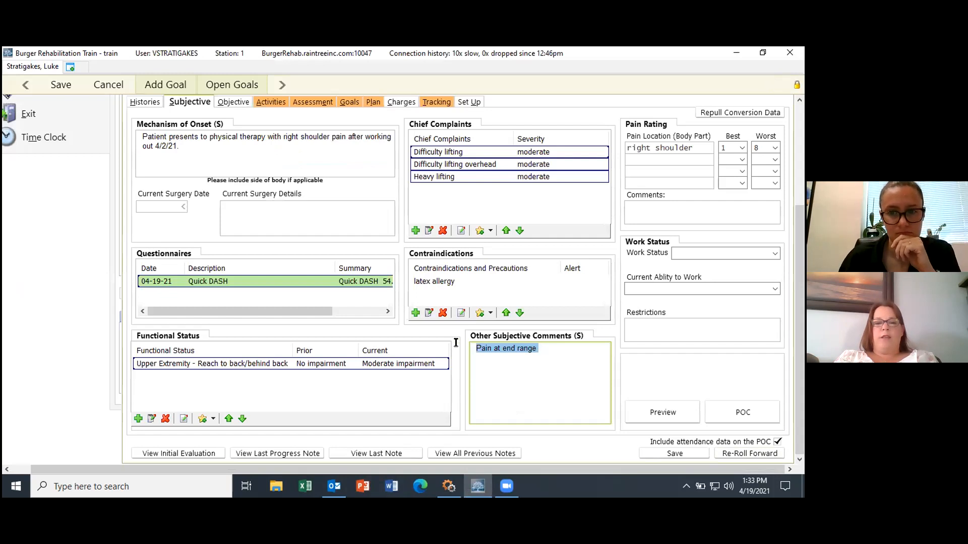
Step: Expand PAER in Other Subjective Comments and add 'flexion' to read 'Pain at end range flexion'
{"action": "type", "text": "PAER"}
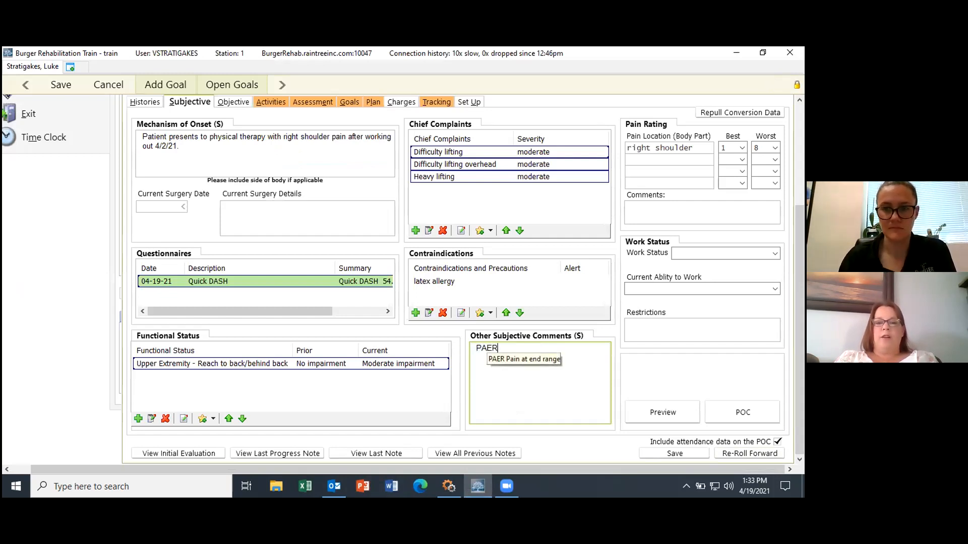
{"action": "double_click", "coordinate": [487, 348]}
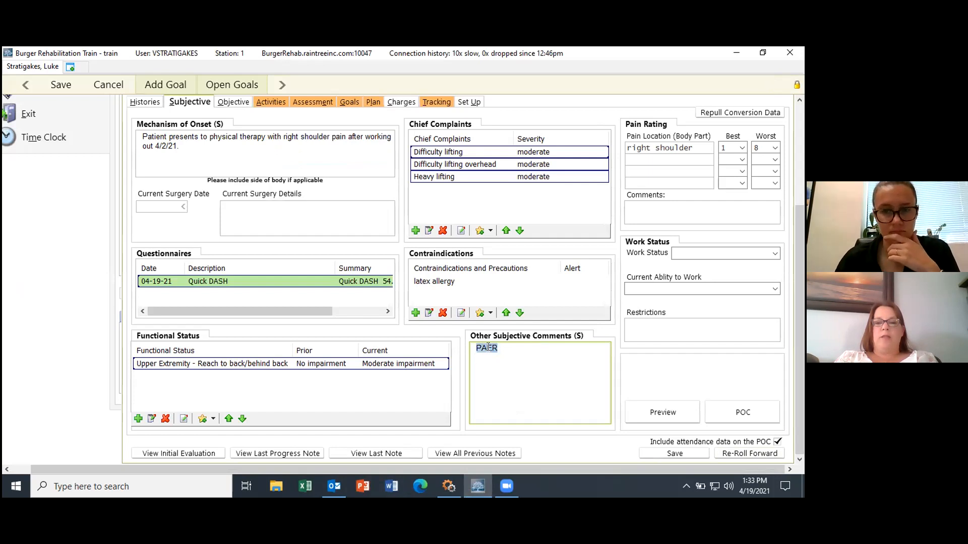
{"action": "type", "text": "P"}
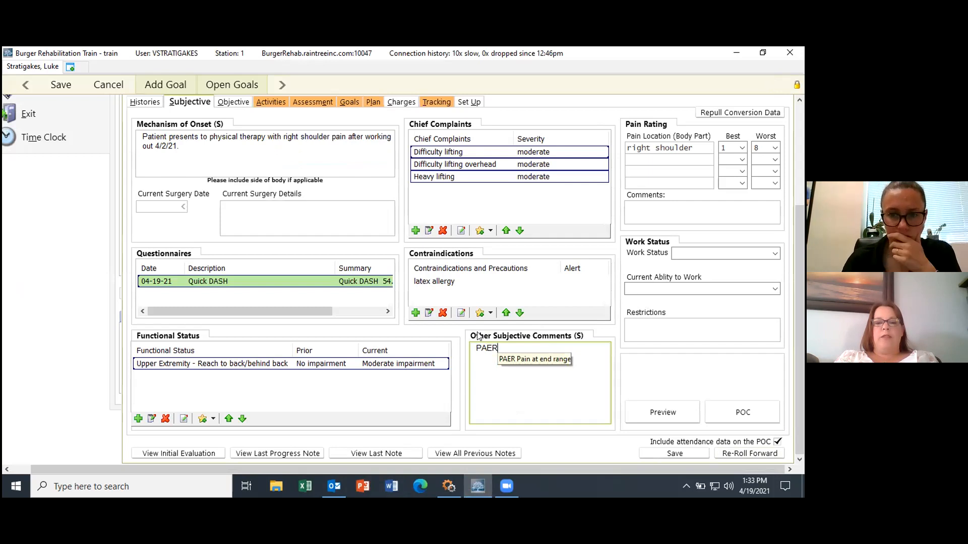
{"action": "type", "text": "AER "}
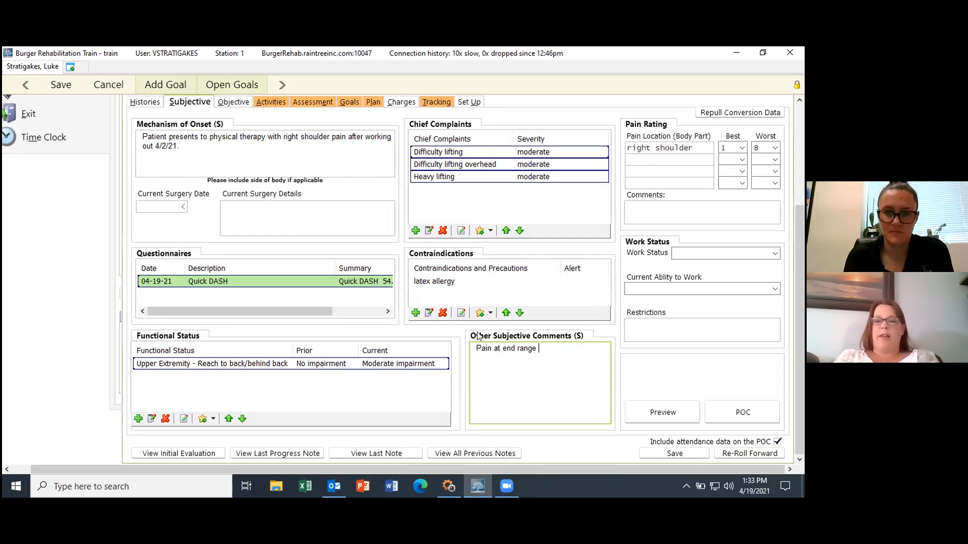
{"action": "type", "text": "felxio"}
{"action": "key", "text": "BackSpace"}
{"action": "key", "text": "BackSpace"}
{"action": "key", "text": "BackSpace"}
{"action": "key", "text": "BackSpace"}
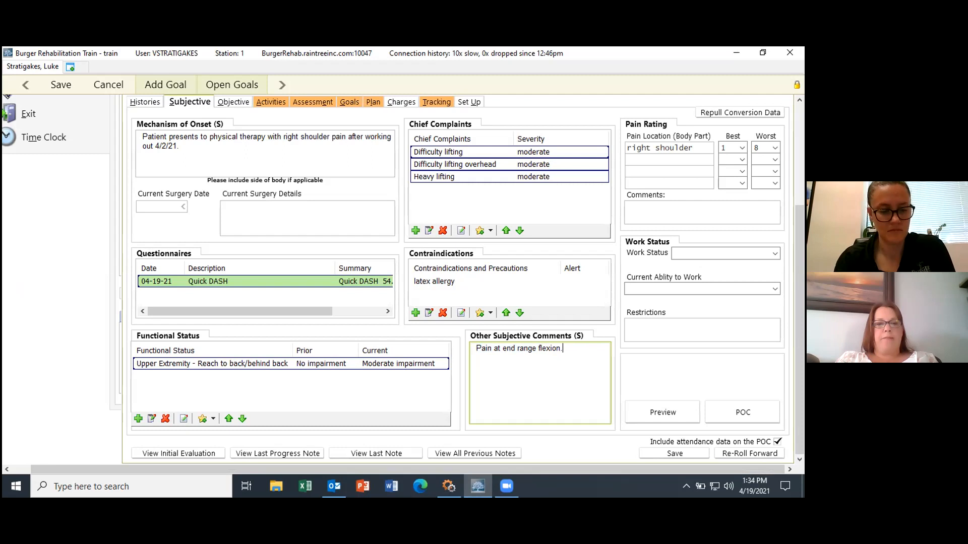
{"action": "double_click", "coordinate": [479, 332]}
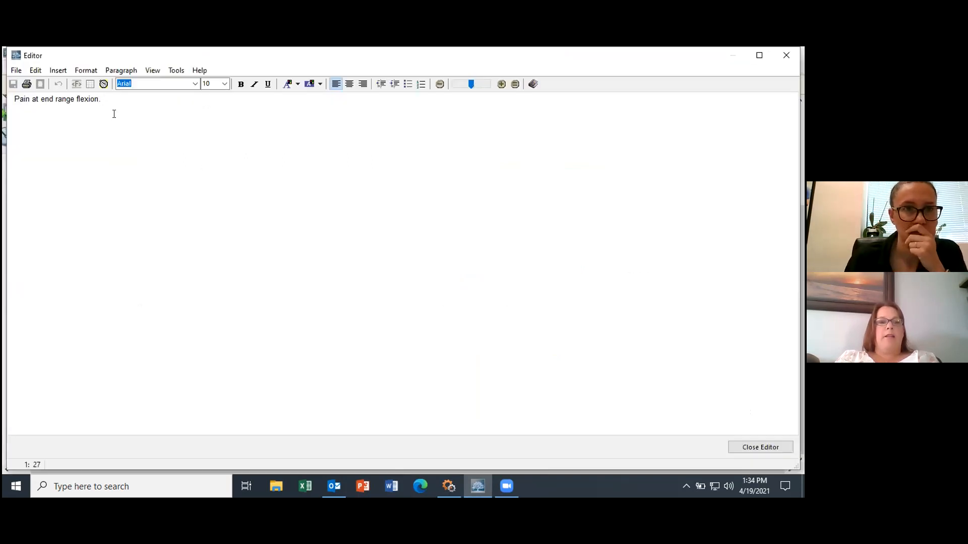
Step: Send 'Pain at end range flexion' to User Abbreviations, then close the manager without adding it
{"action": "left_click_drag", "start_coordinate": [110, 99], "coordinate": [18, 97]}
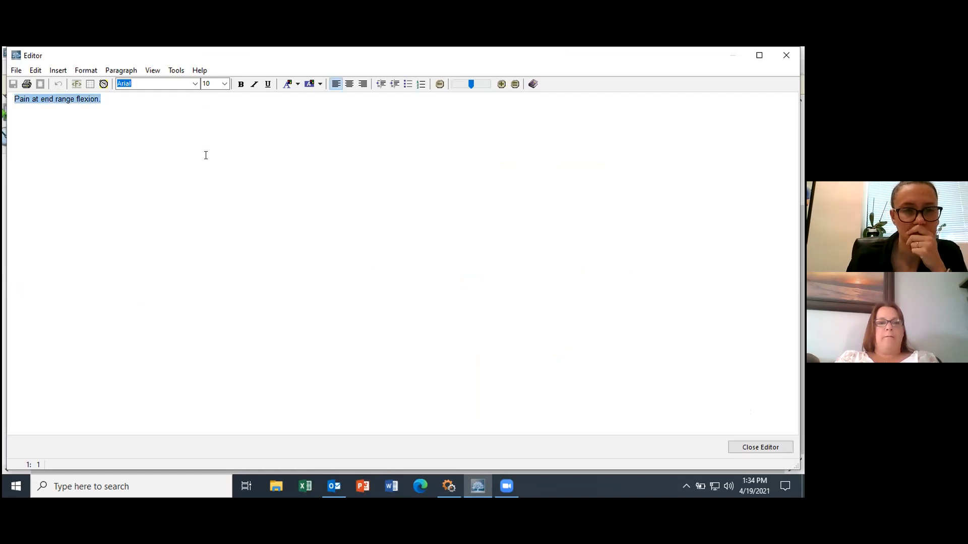
{"action": "right_click", "coordinate": [41, 98]}
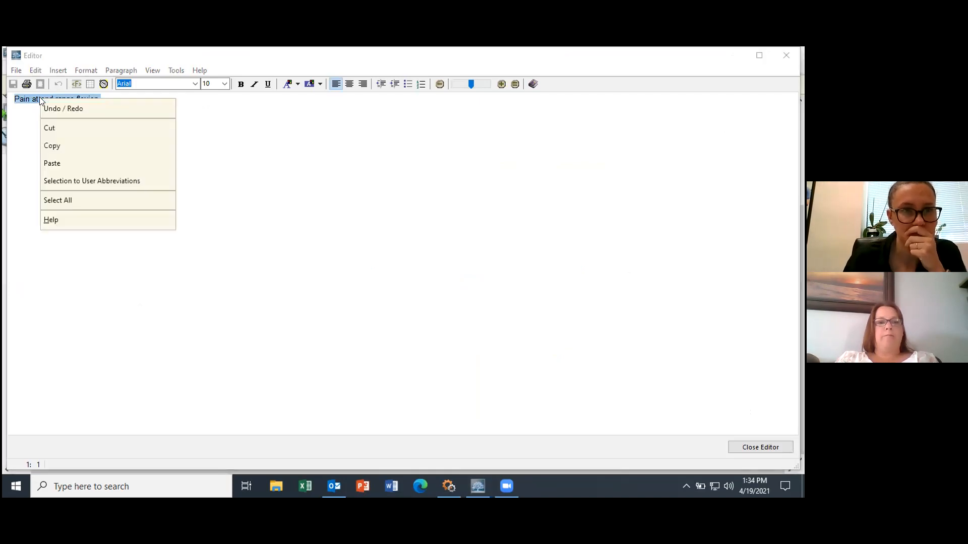
{"action": "left_click", "coordinate": [90, 179]}
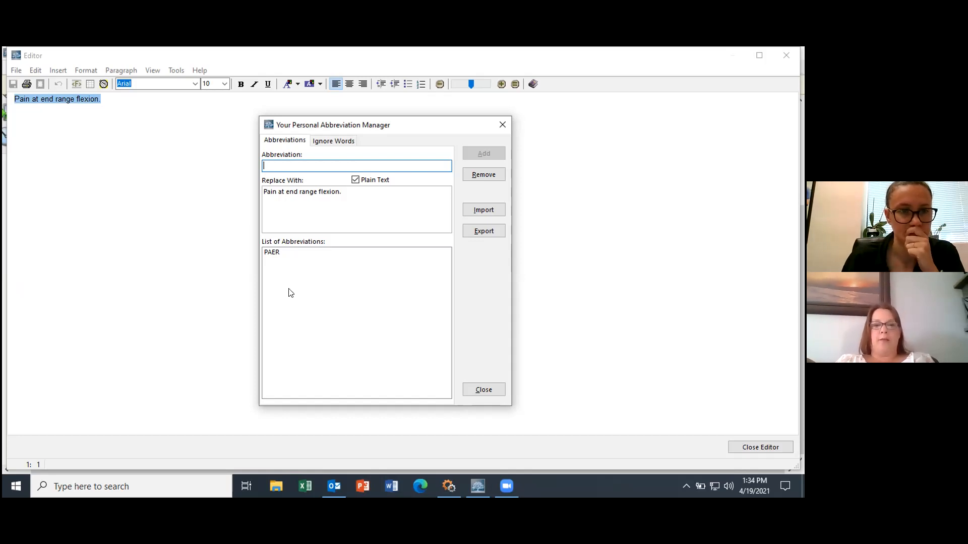
{"action": "left_click", "coordinate": [483, 391]}
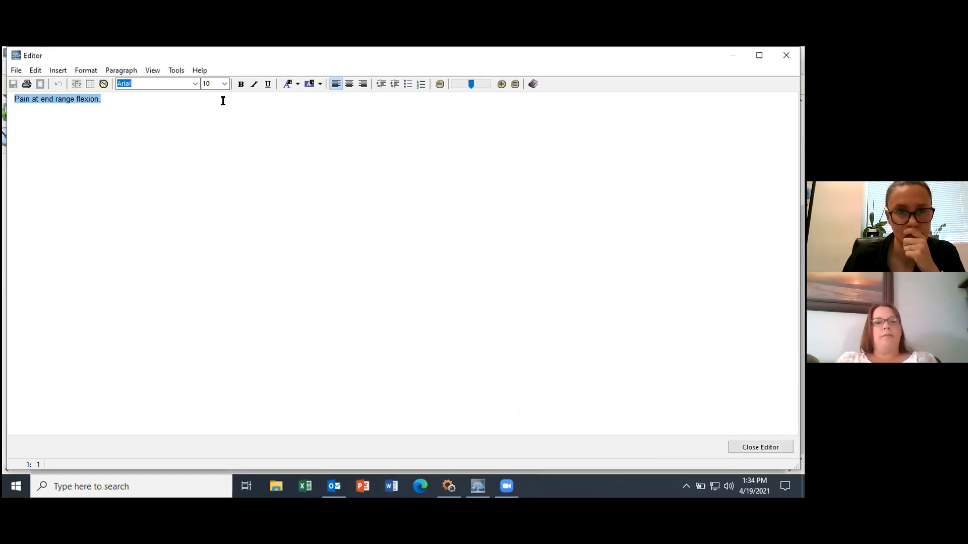
{"action": "left_click", "coordinate": [173, 71]}
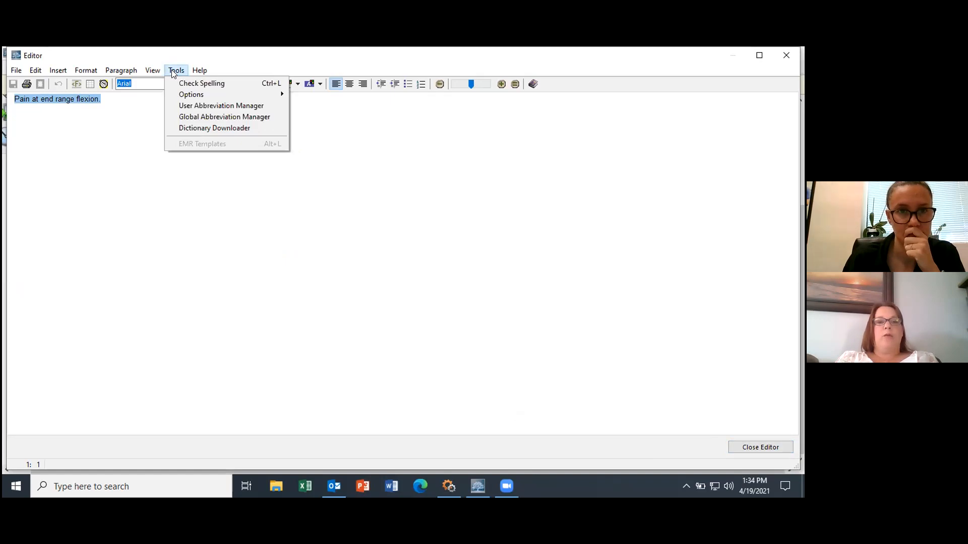
{"action": "left_click", "coordinate": [194, 116]}
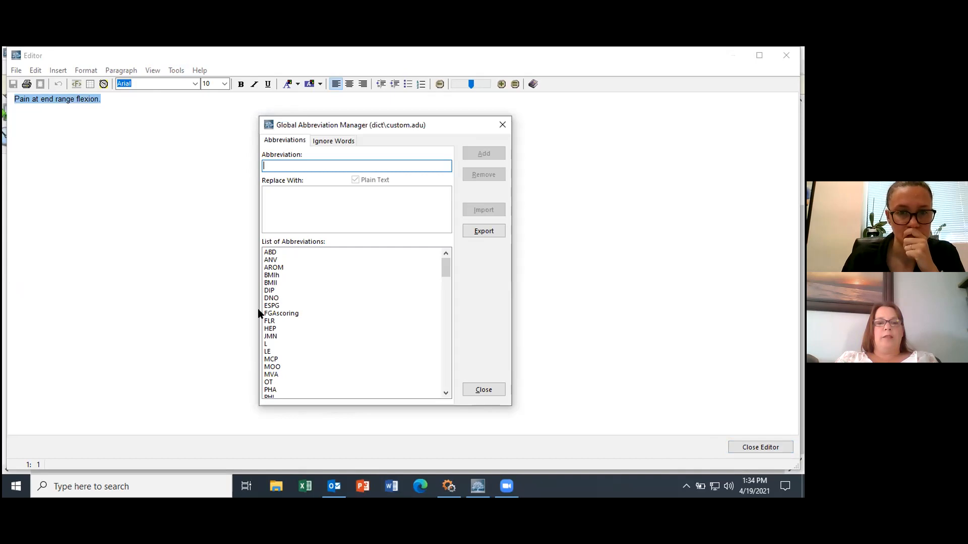
{"action": "left_click", "coordinate": [271, 253]}
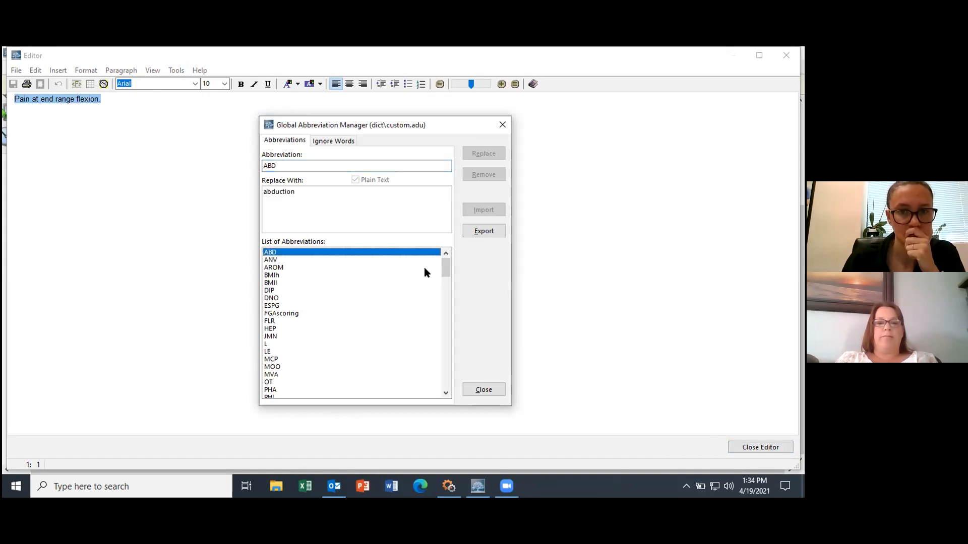
{"action": "left_click_drag", "start_coordinate": [446, 272], "coordinate": [447, 298]}
{"action": "left_click", "coordinate": [271, 313]}
{"action": "left_click", "coordinate": [267, 289]}
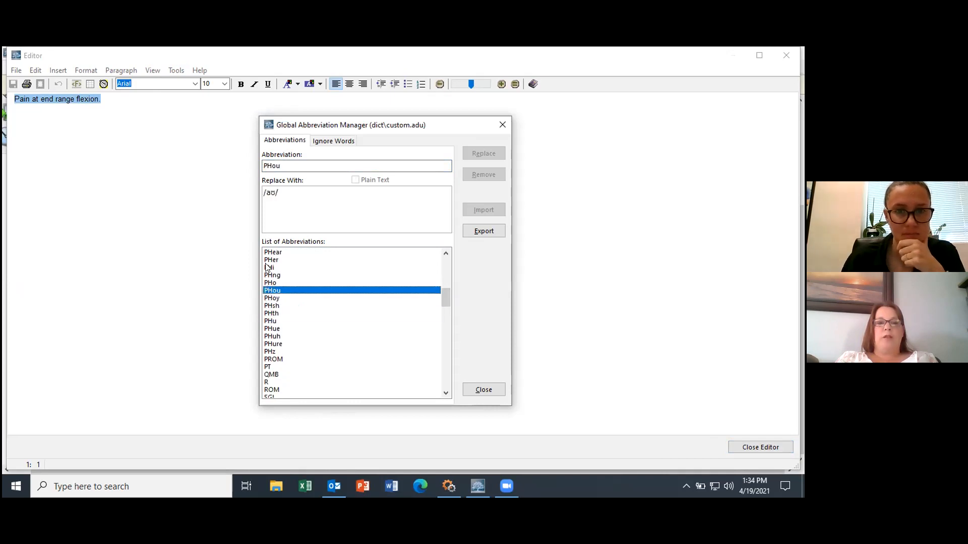
{"action": "left_click", "coordinate": [267, 267]}
{"action": "left_click", "coordinate": [267, 367]}
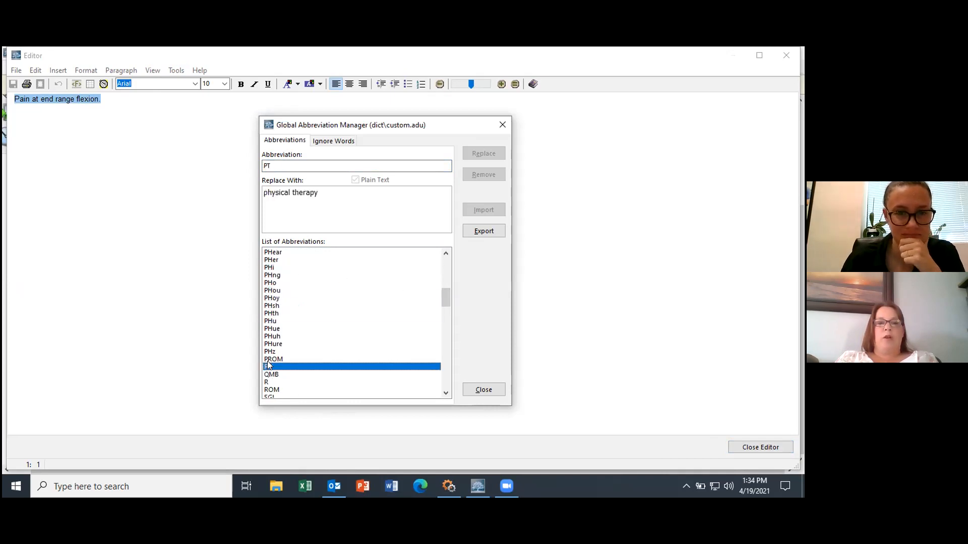
{"action": "left_click_drag", "start_coordinate": [446, 294], "coordinate": [442, 355]}
{"action": "left_click", "coordinate": [492, 390]}
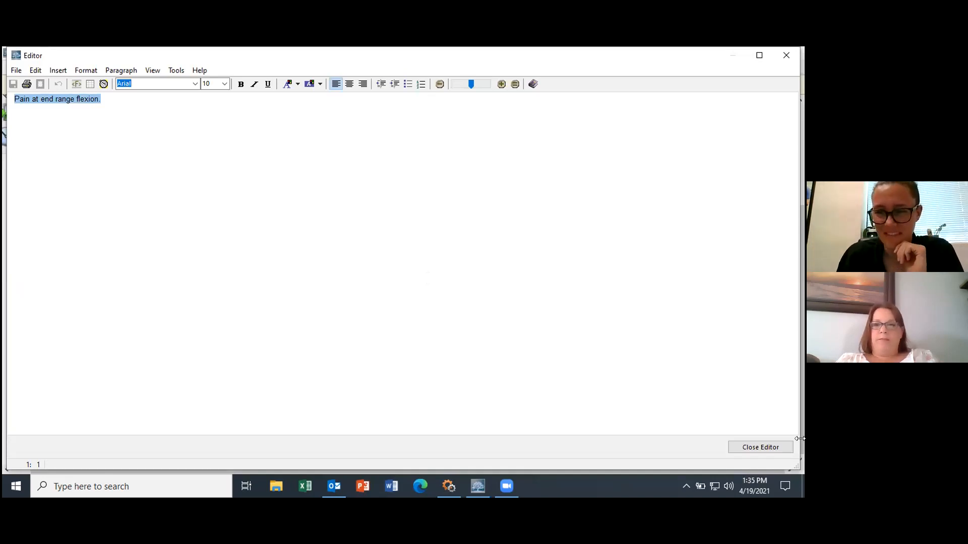
{"action": "left_click", "coordinate": [760, 447]}
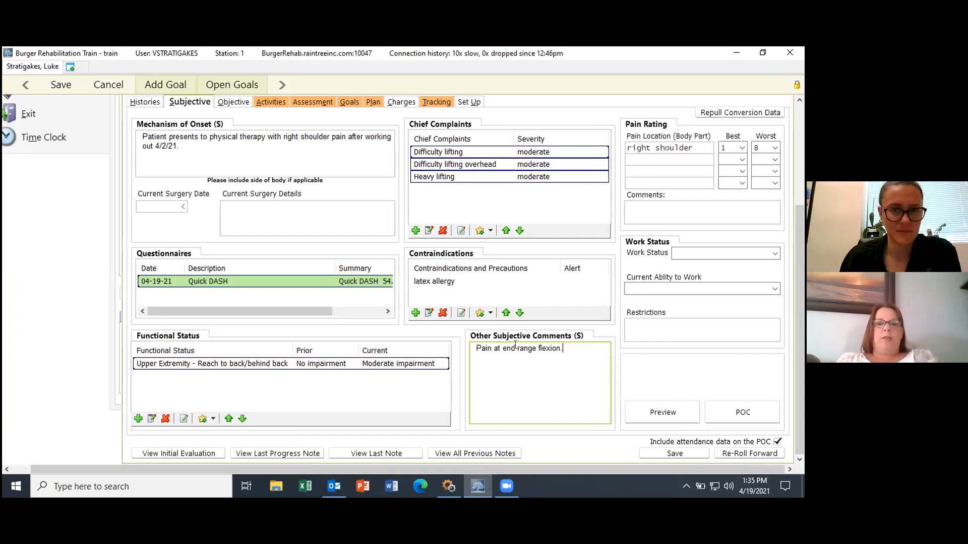
Step: Load the General Shoulder template (searched as SHOUL) in the Objective section and open its Shoulder Exam
{"action": "left_click", "coordinate": [233, 101]}
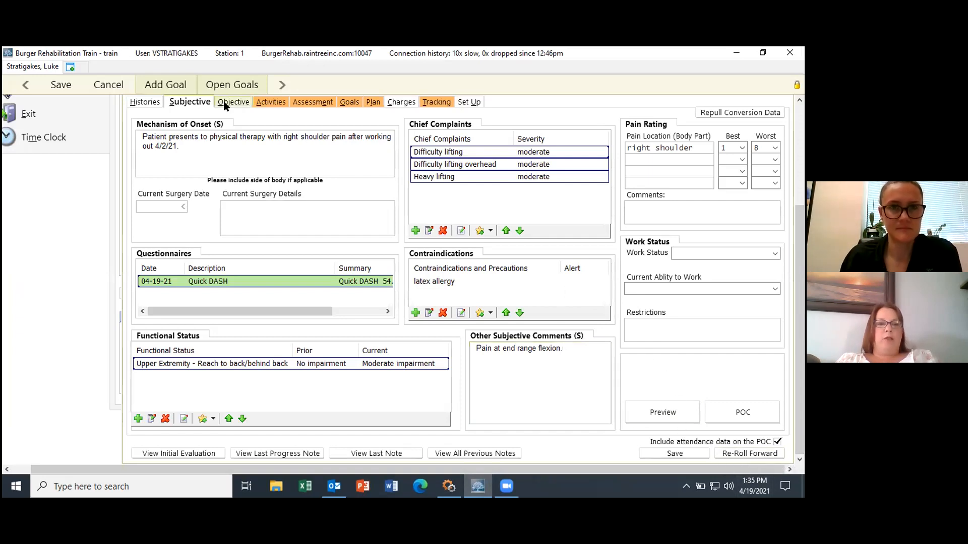
{"action": "left_click_drag", "start_coordinate": [802, 416], "coordinate": [802, 291]}
{"action": "left_click", "coordinate": [601, 149]}
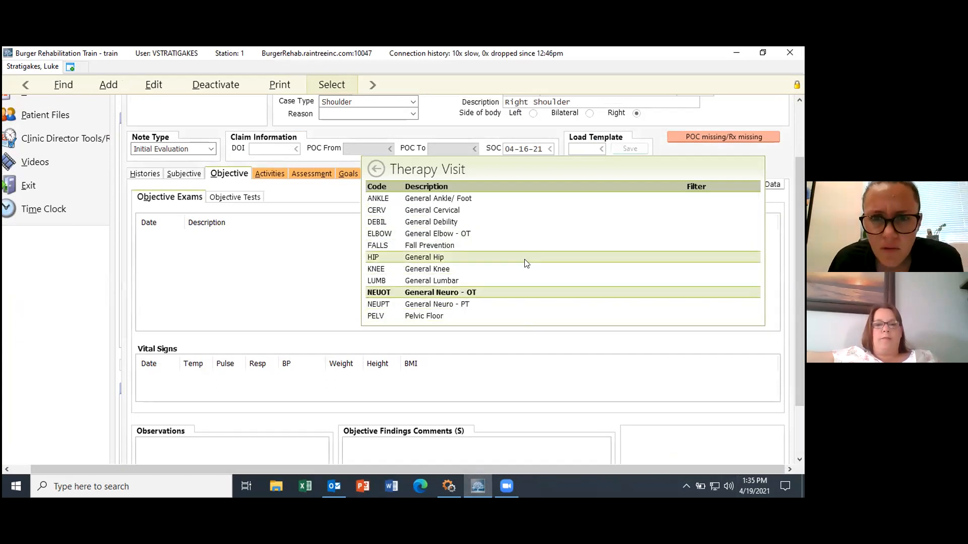
{"action": "type", "text": "f"}
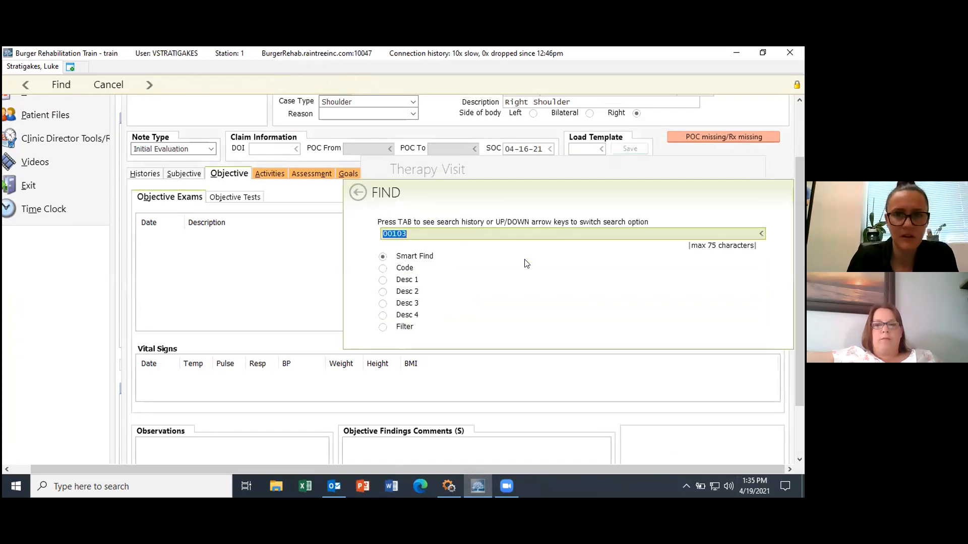
{"action": "type", "text": "shoul"}
{"action": "key", "text": "Return"}
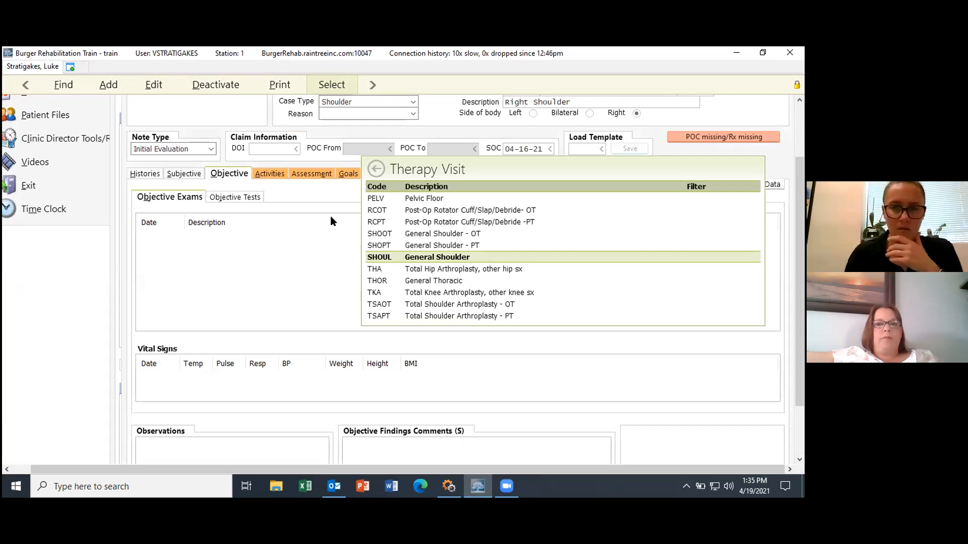
{"action": "double_click", "coordinate": [399, 255]}
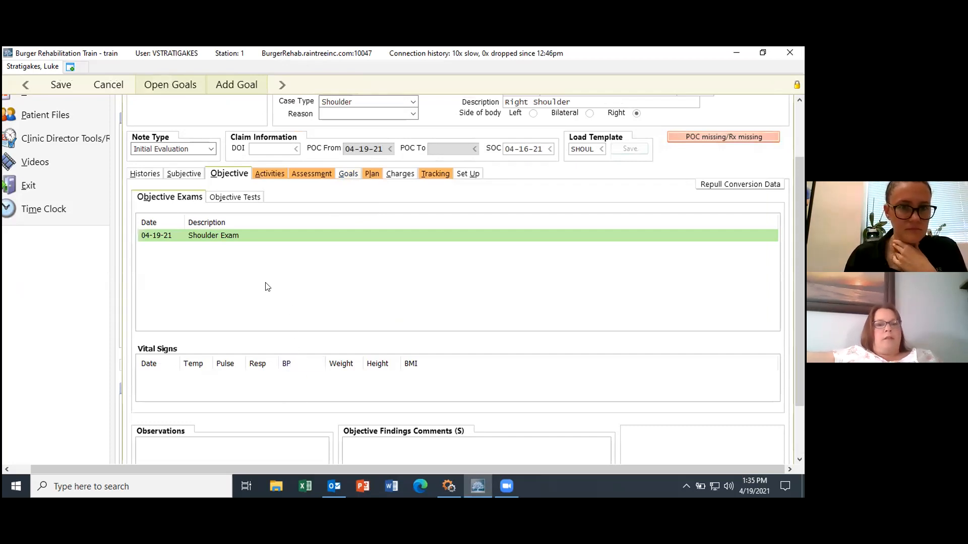
{"action": "left_click", "coordinate": [222, 235]}
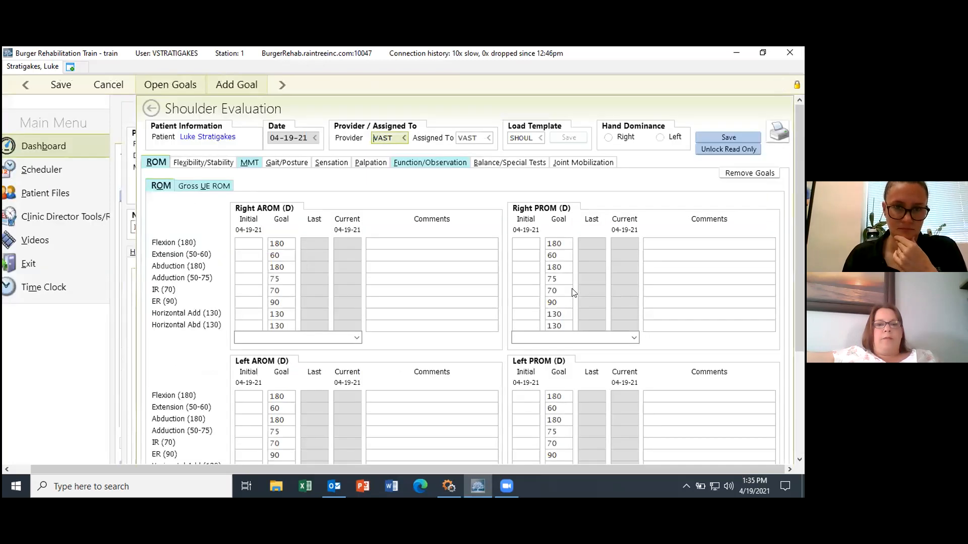
{"action": "scroll", "coordinate": [794, 222], "scroll_direction": "down", "scroll_amount": 2}
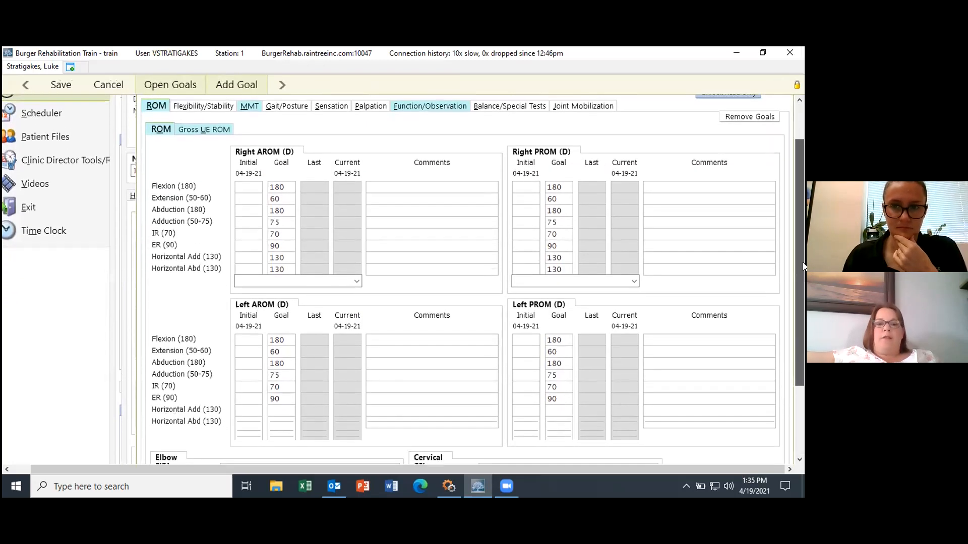
Step: Enter right active ROM initial values: flexion, extension, abduction 120; adduction 50; IR 60; ER 50
{"action": "left_click", "coordinate": [246, 195]}
{"action": "type", "text": "120"}
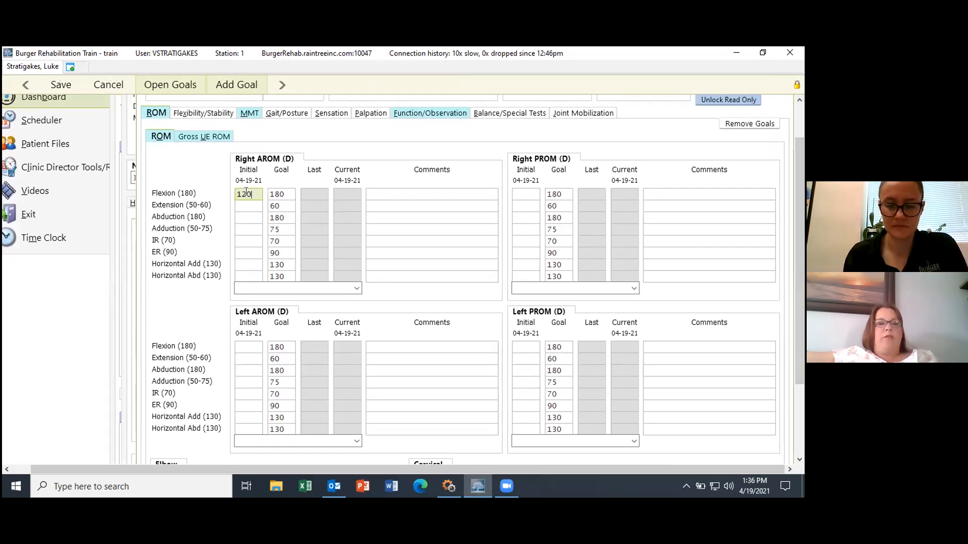
{"action": "key", "text": "Tab"}
{"action": "type", "text": "12"}
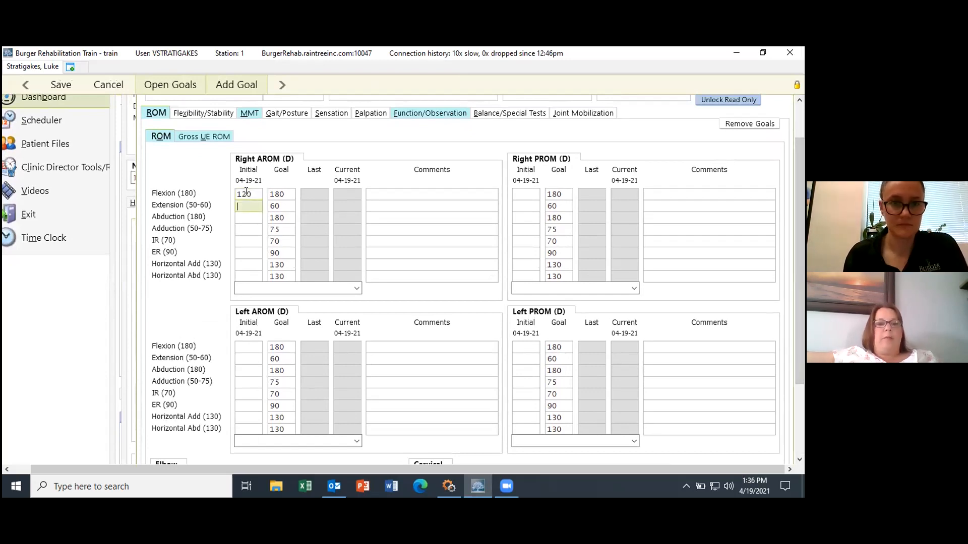
{"action": "type", "text": "0"}
{"action": "key", "text": "Tab"}
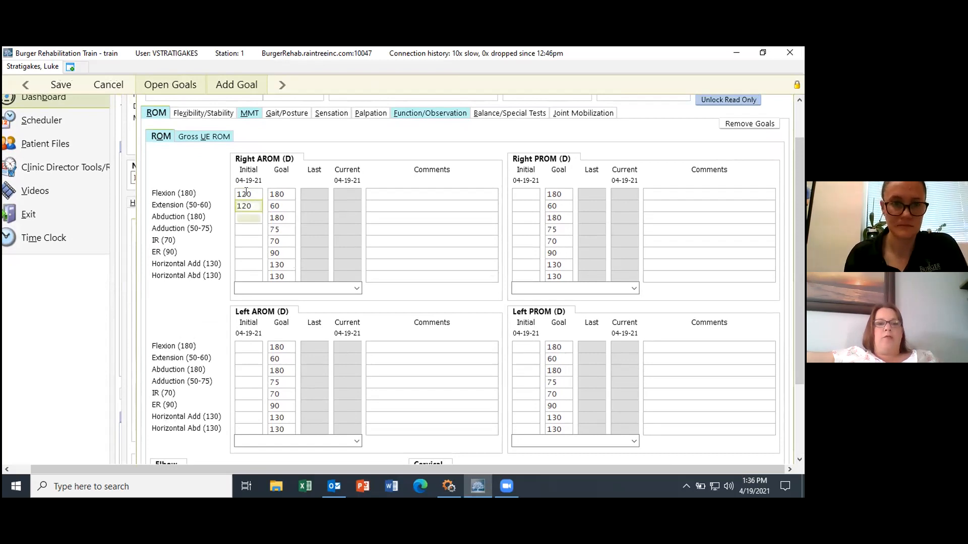
{"action": "type", "text": "120"}
{"action": "key", "text": "Tab"}
{"action": "type", "text": "50"}
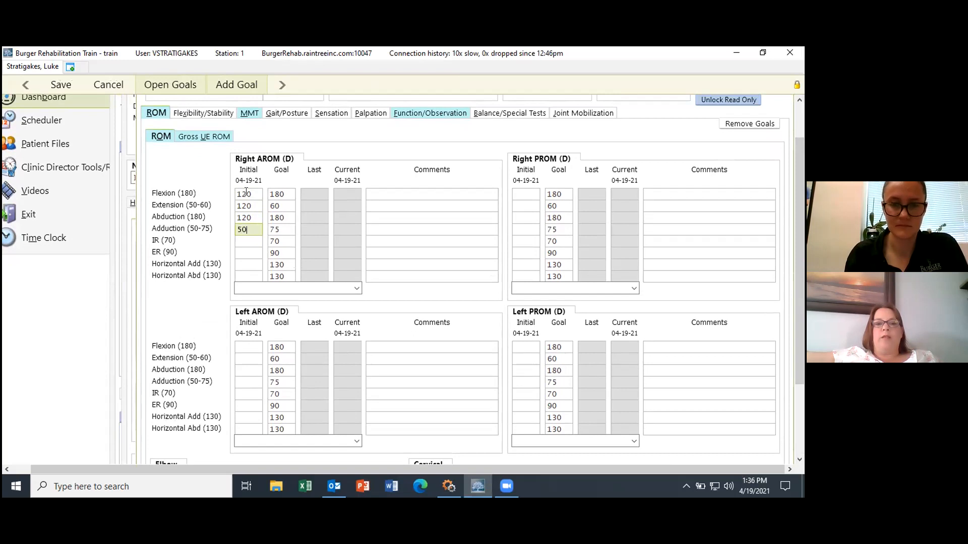
{"action": "key", "text": "Tab"}
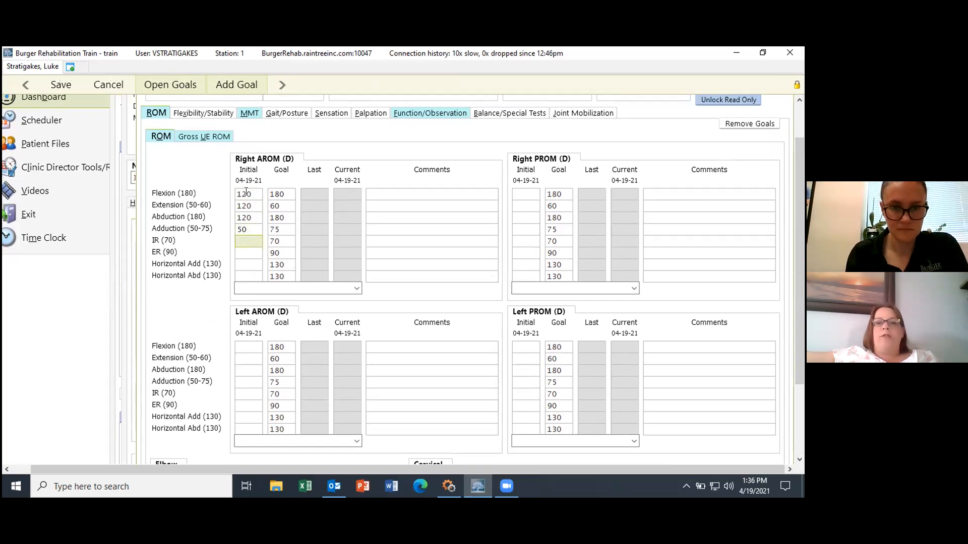
{"action": "type", "text": "60"}
{"action": "key", "text": "Tab"}
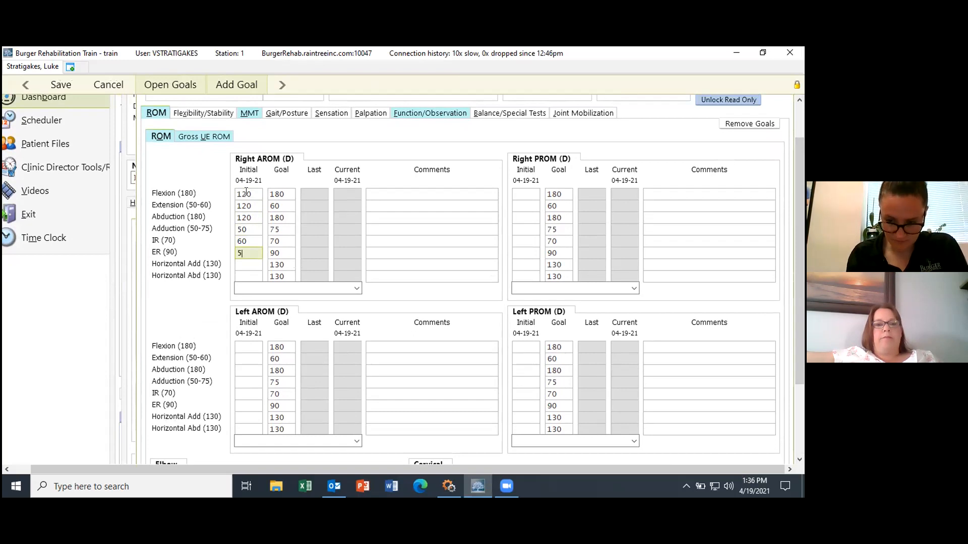
{"action": "type", "text": "50"}
{"action": "key", "text": "Tab"}
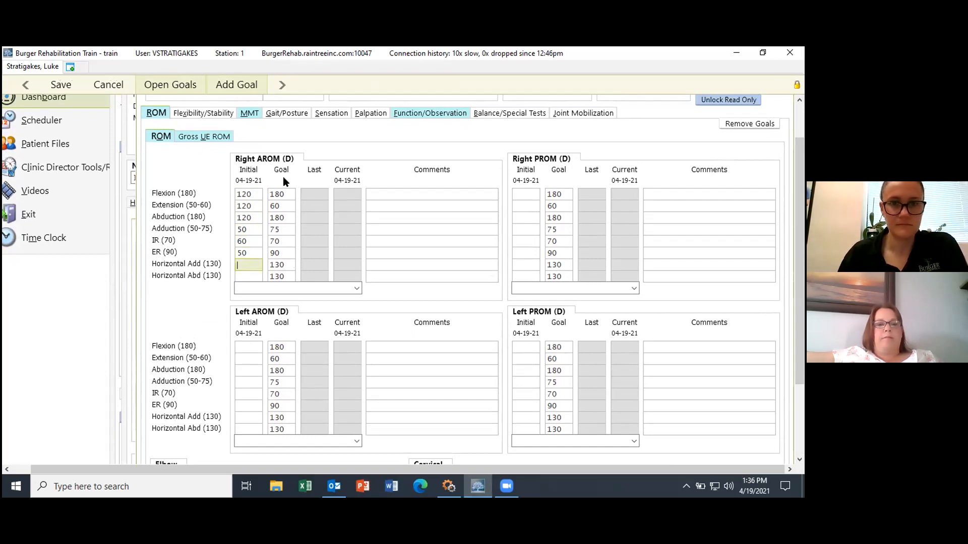
{"action": "left_click", "coordinate": [525, 192]}
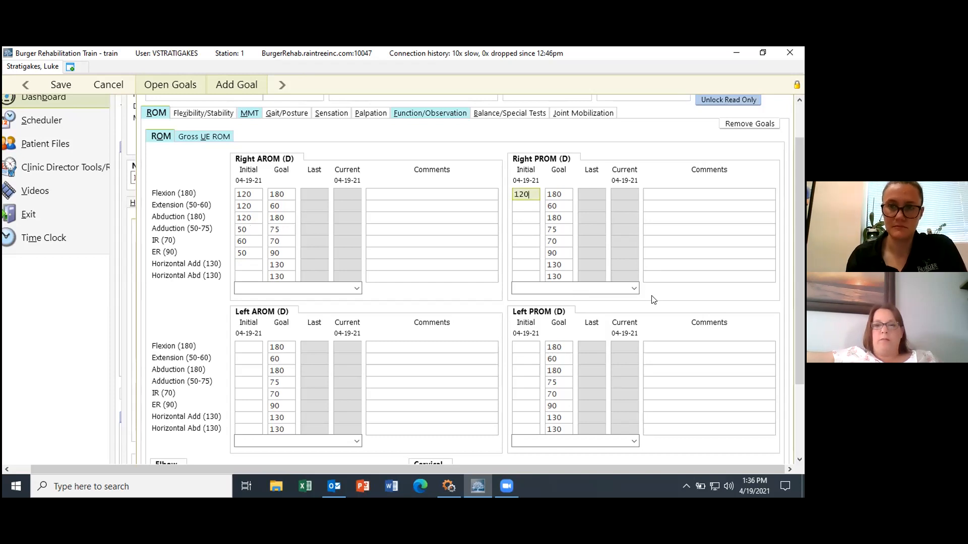
Step: Fill right passive ROM initial values: extension 60, abduction 120, adduction 70, IR 65, ER 85
{"action": "key", "text": "Tab"}
{"action": "type", "text": "60"}
{"action": "key", "text": "Tab"}
{"action": "type", "text": "120"}
{"action": "key", "text": "Tab"}
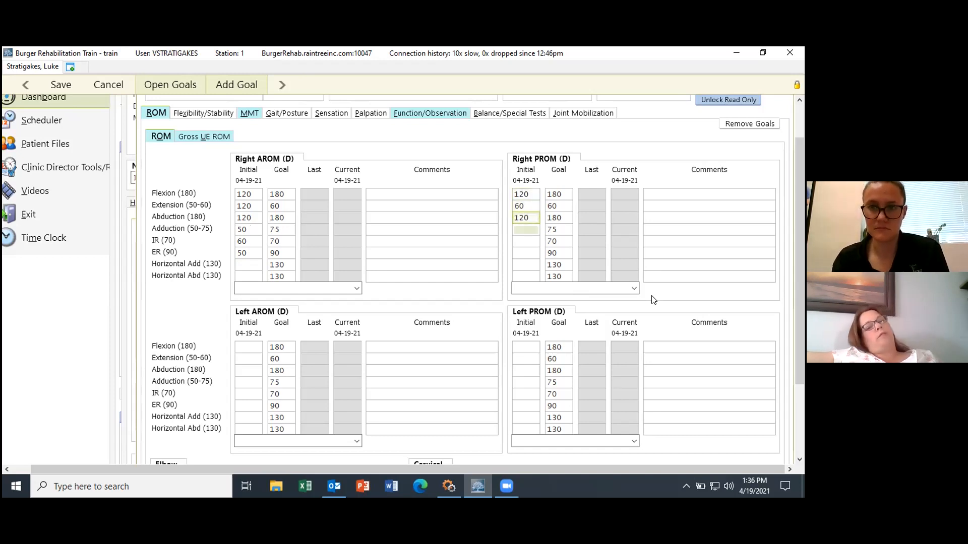
{"action": "type", "text": "0"}
{"action": "key", "text": "Tab"}
{"action": "type", "text": "65"}
{"action": "key", "text": "Tab"}
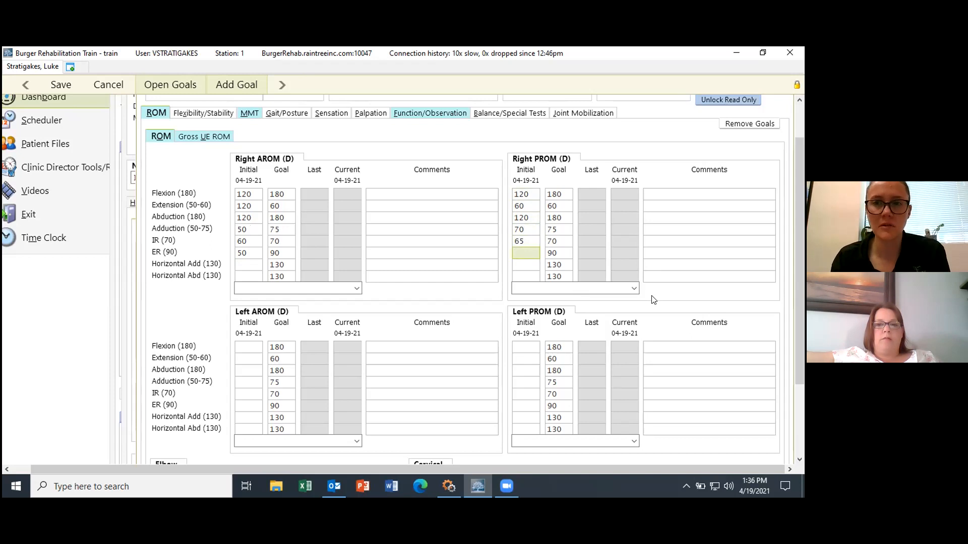
{"action": "type", "text": "85"}
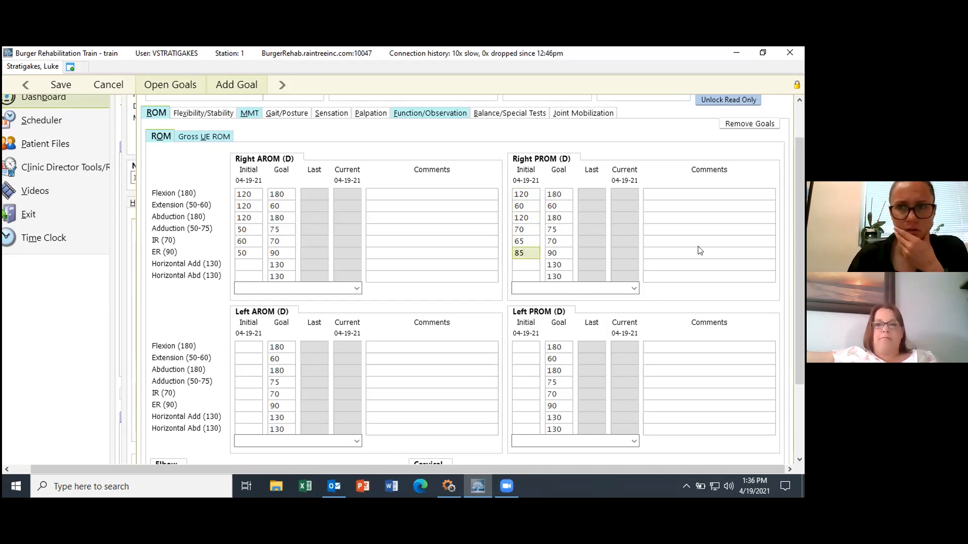
{"action": "left_click", "coordinate": [732, 253]}
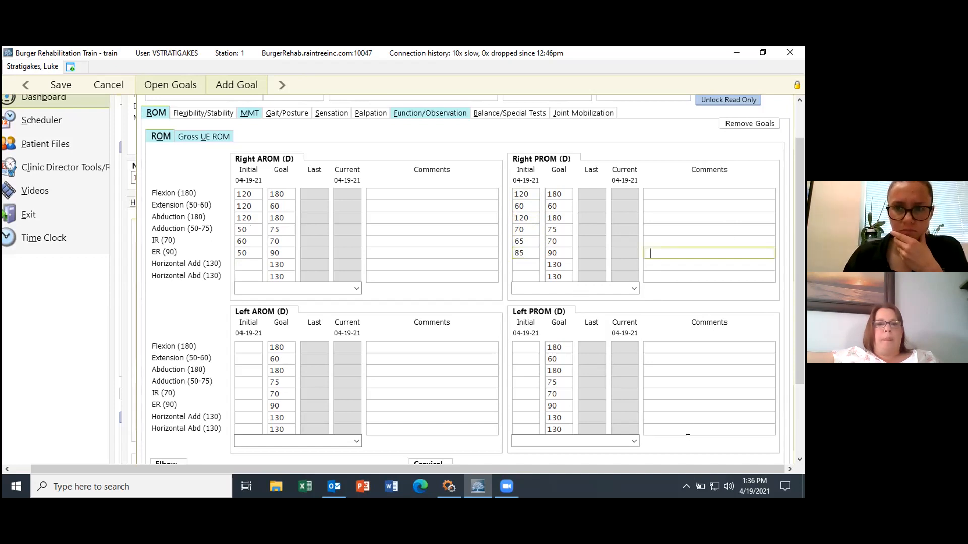
{"action": "left_click_drag", "start_coordinate": [794, 198], "coordinate": [802, 283]}
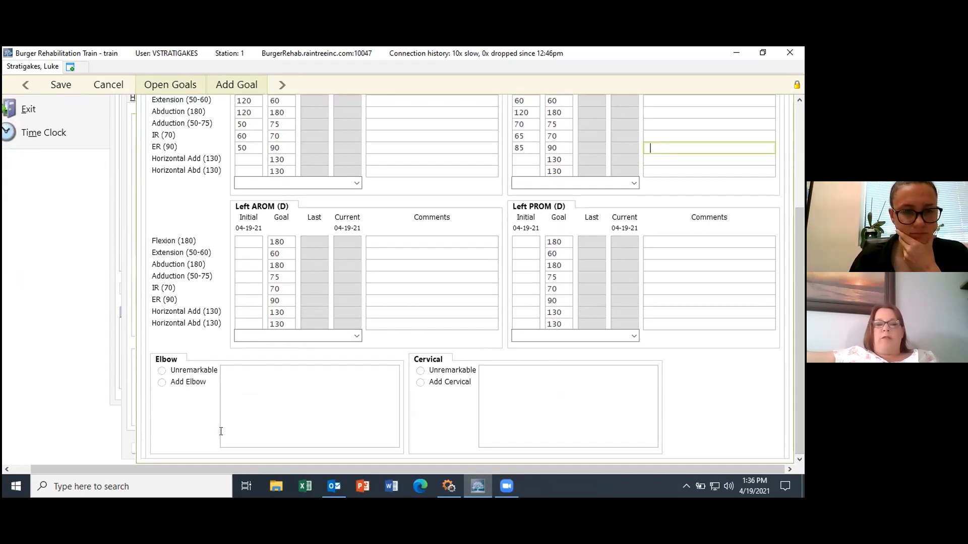
{"action": "left_click", "coordinate": [161, 383]}
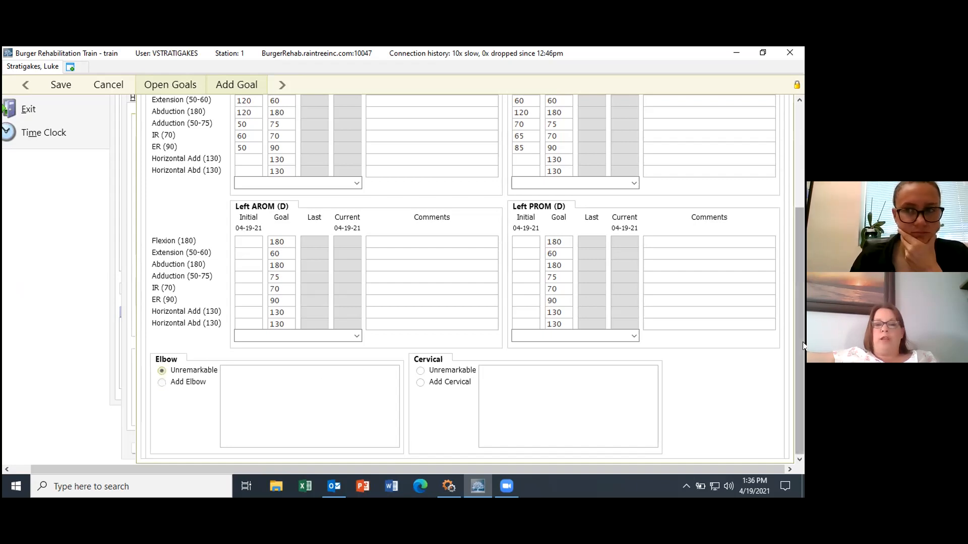
{"action": "left_click", "coordinate": [162, 382]}
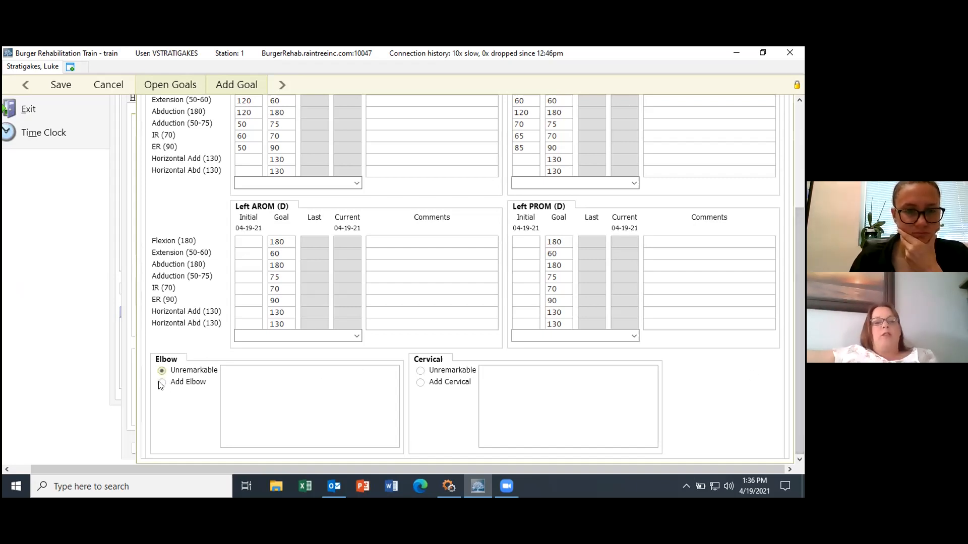
{"action": "left_click_drag", "start_coordinate": [803, 329], "coordinate": [802, 246]}
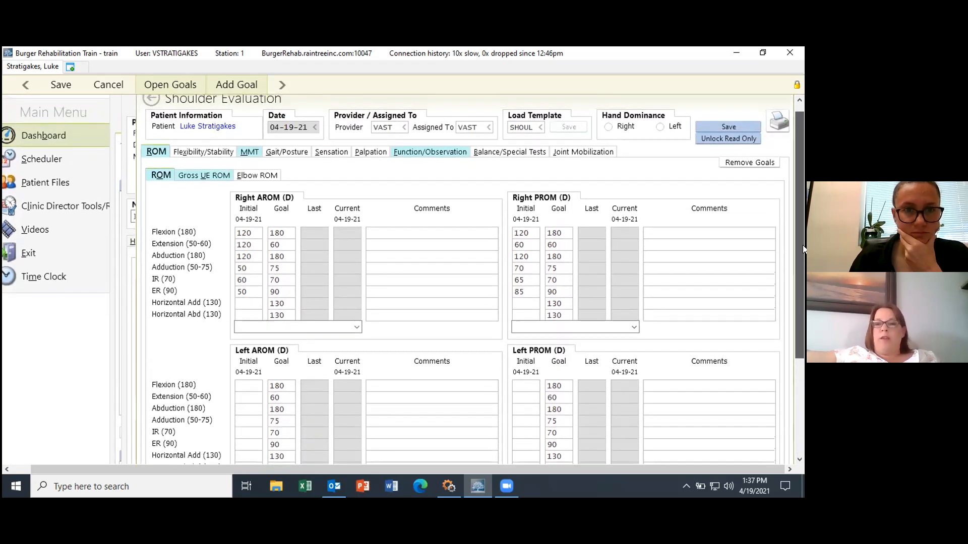
{"action": "left_click_drag", "start_coordinate": [803, 245], "coordinate": [803, 248]}
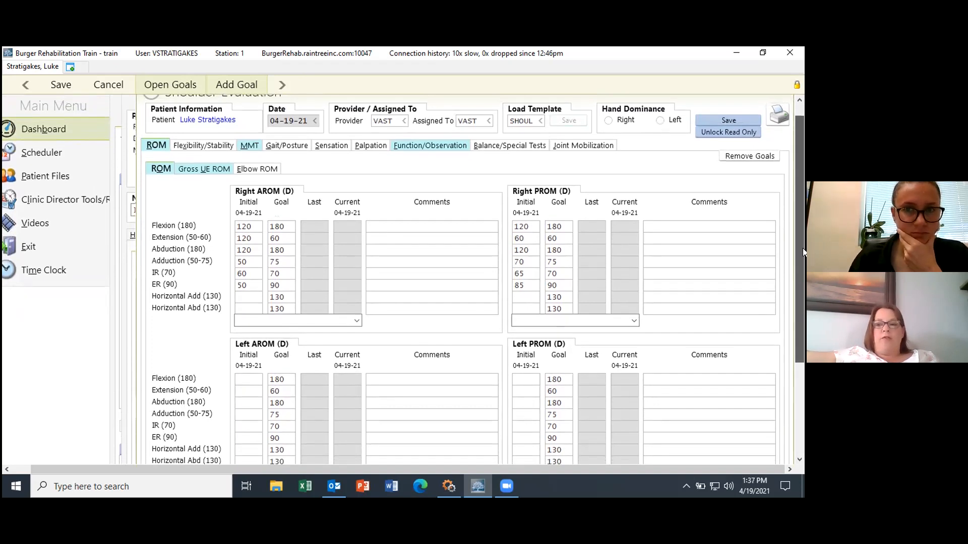
{"action": "left_click_drag", "start_coordinate": [803, 248], "coordinate": [801, 272]}
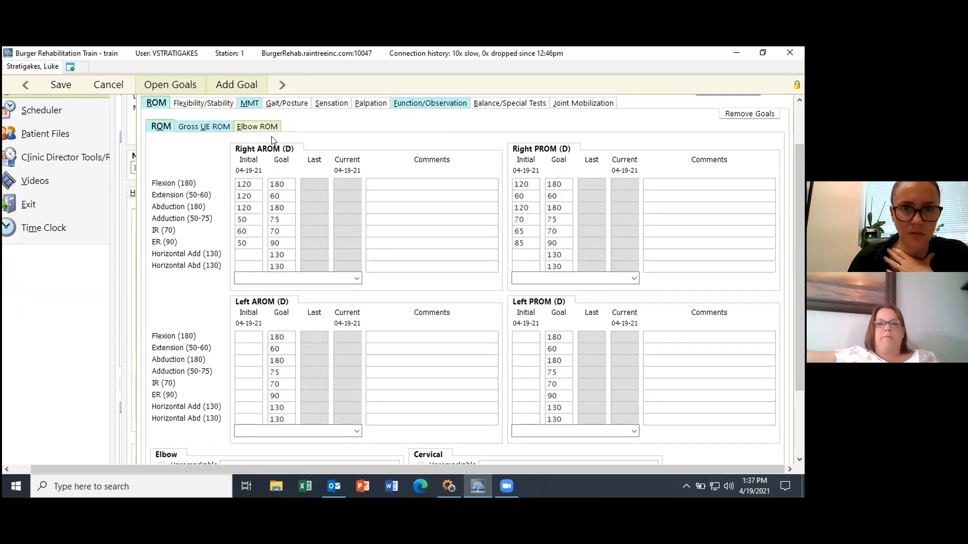
{"action": "left_click_drag", "start_coordinate": [801, 208], "coordinate": [801, 278]}
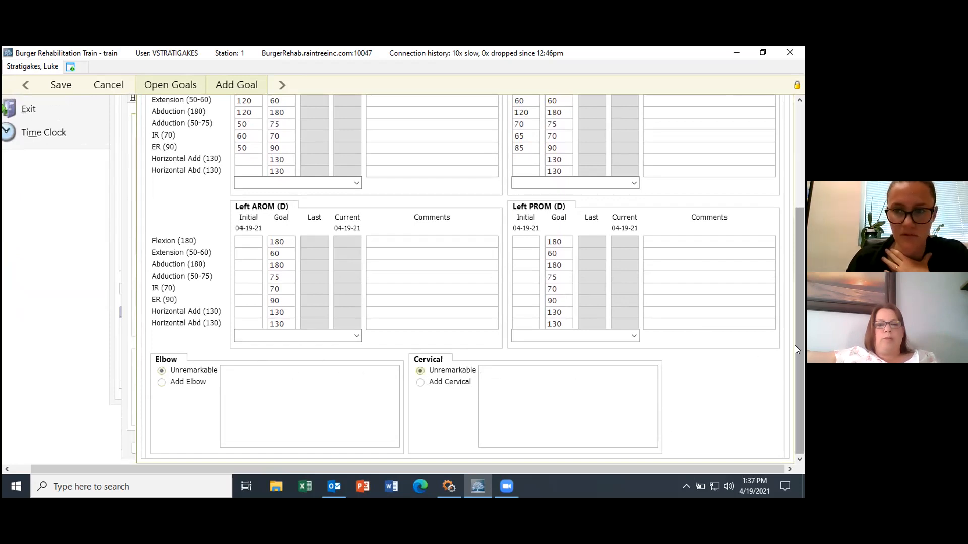
{"action": "left_click_drag", "start_coordinate": [794, 345], "coordinate": [802, 237]}
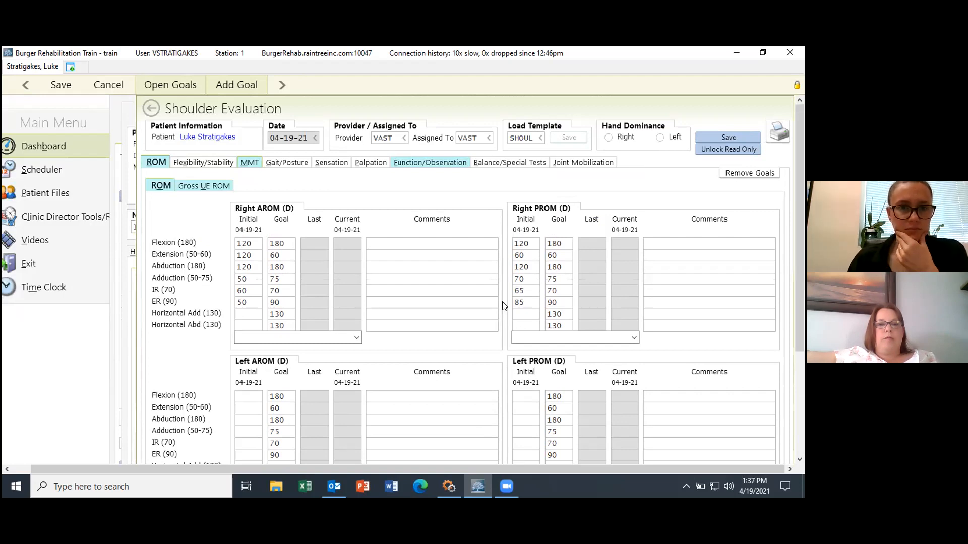
{"action": "left_click", "coordinate": [244, 163]}
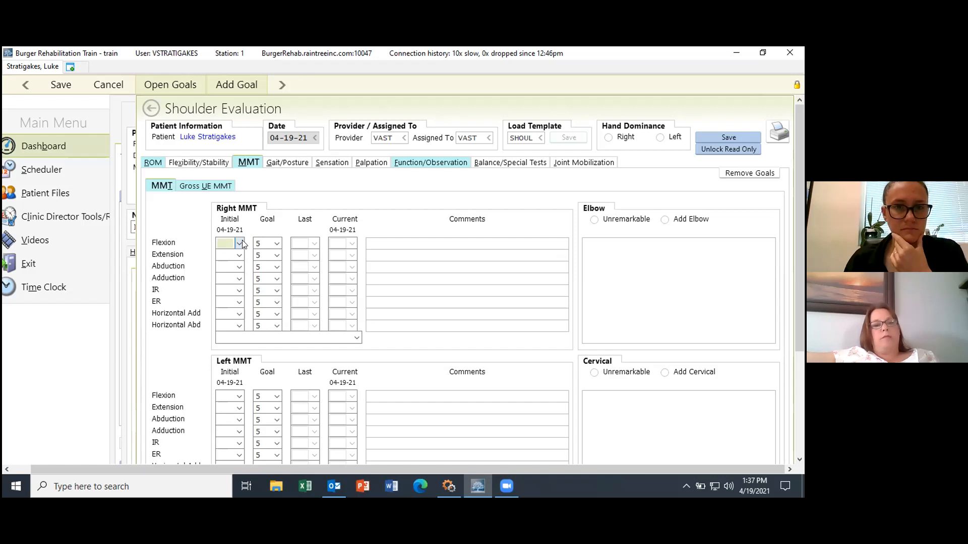
Step: Set right MMT initial grades: flexion 3+, extension 5, abduction 3+, ER 3+, IR 3+, adduction blank
{"action": "left_click", "coordinate": [241, 242]}
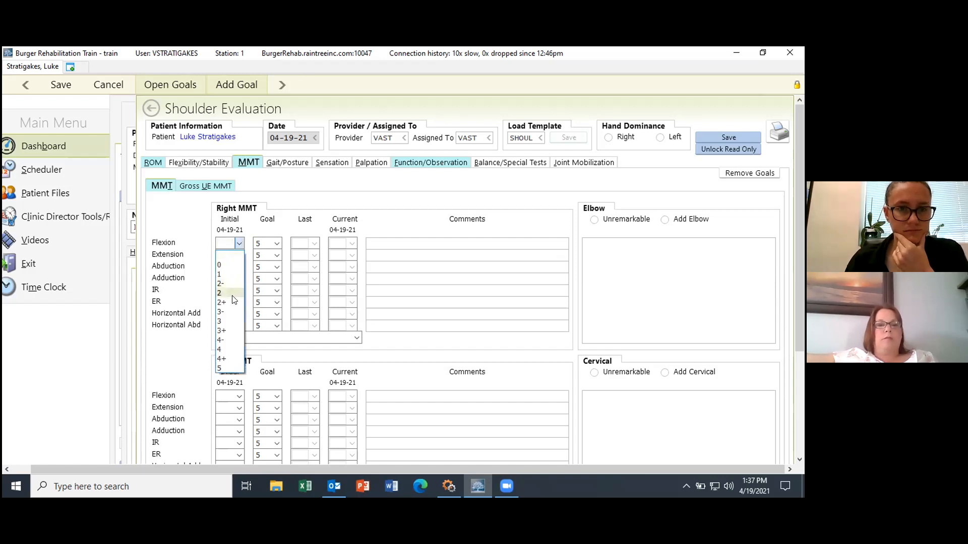
{"action": "left_click", "coordinate": [222, 331]}
{"action": "left_click", "coordinate": [238, 255]}
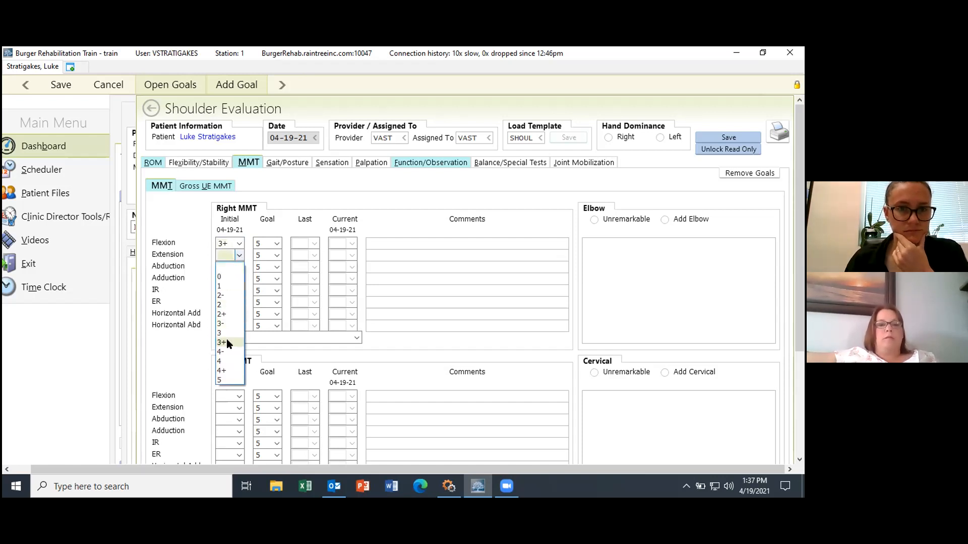
{"action": "left_click", "coordinate": [226, 338]}
{"action": "left_click", "coordinate": [239, 268]}
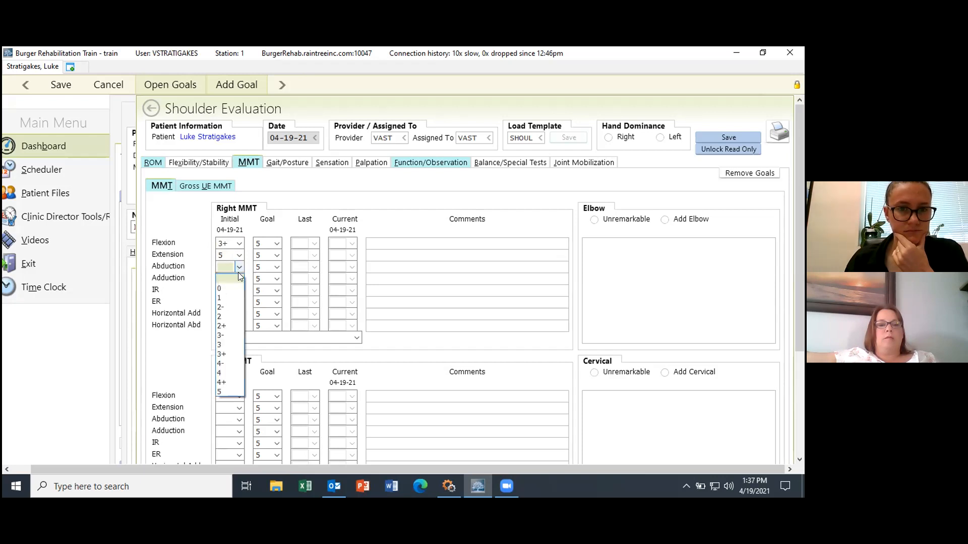
{"action": "left_click", "coordinate": [230, 353]}
{"action": "left_click", "coordinate": [238, 279]}
{"action": "left_click", "coordinate": [237, 279]}
{"action": "left_click", "coordinate": [240, 302]}
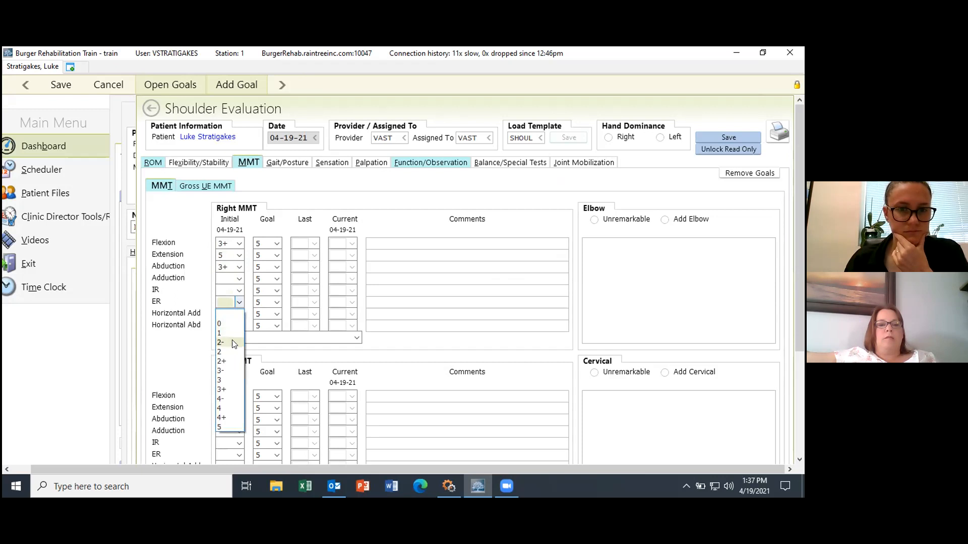
{"action": "left_click", "coordinate": [229, 388]}
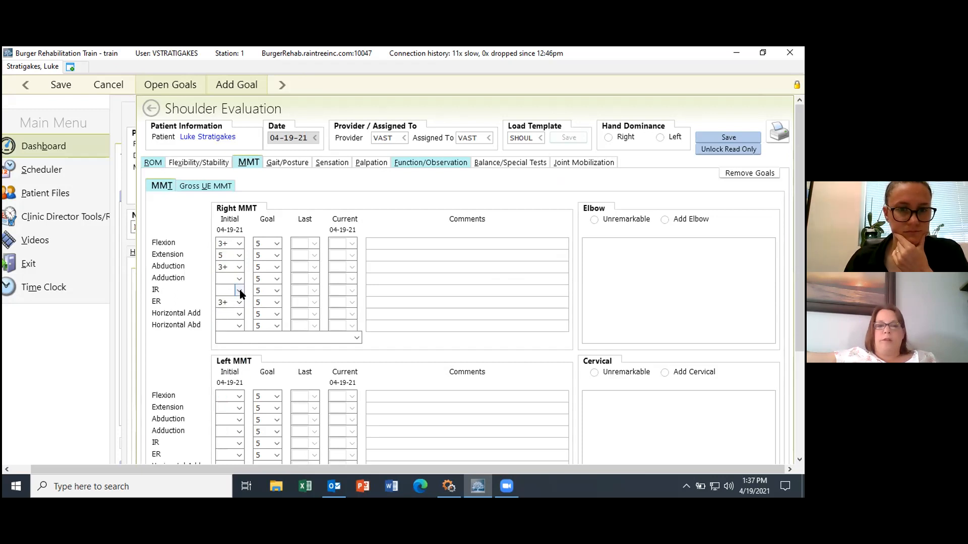
{"action": "left_click", "coordinate": [239, 292]}
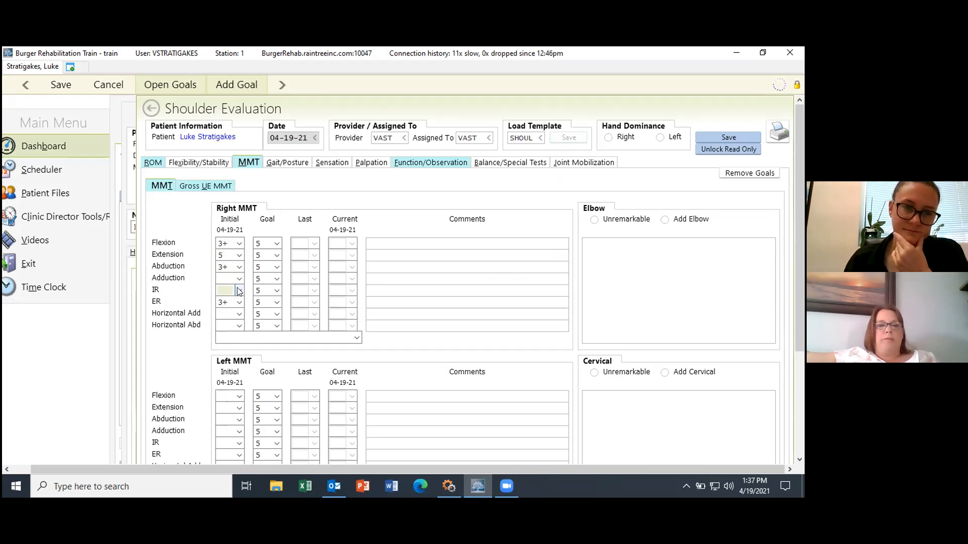
{"action": "left_click", "coordinate": [222, 377]}
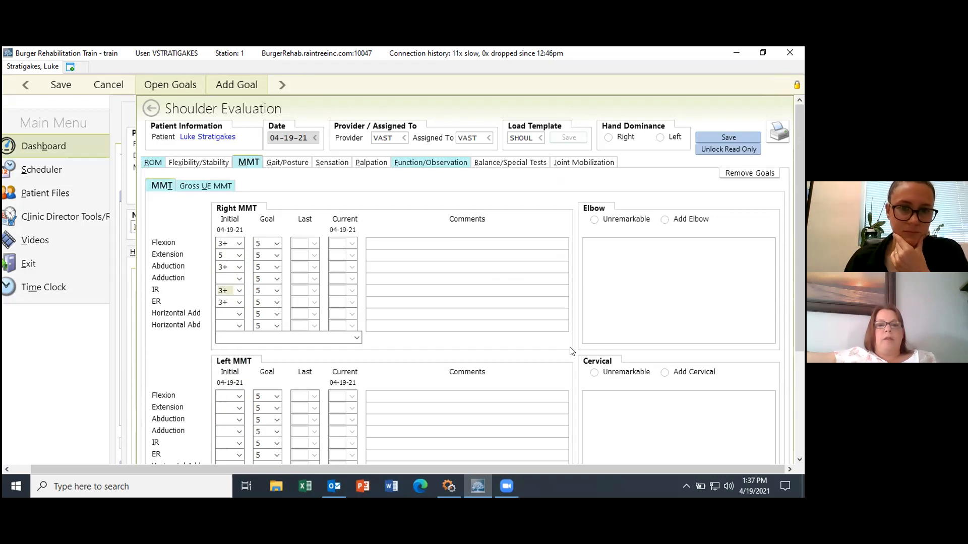
Step: Move from the MMT grades to the Function/Observation section
{"action": "left_click_drag", "start_coordinate": [802, 221], "coordinate": [803, 241]}
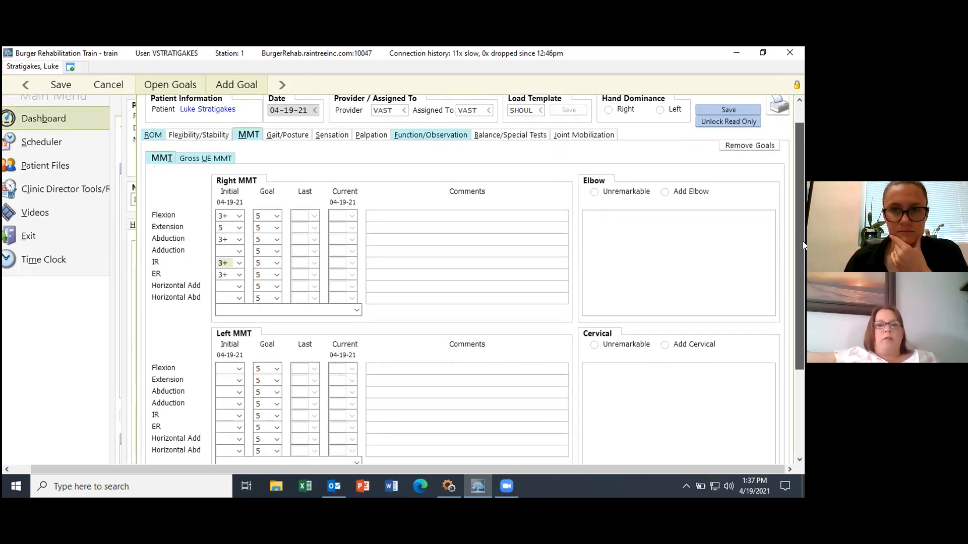
{"action": "left_click", "coordinate": [415, 207]}
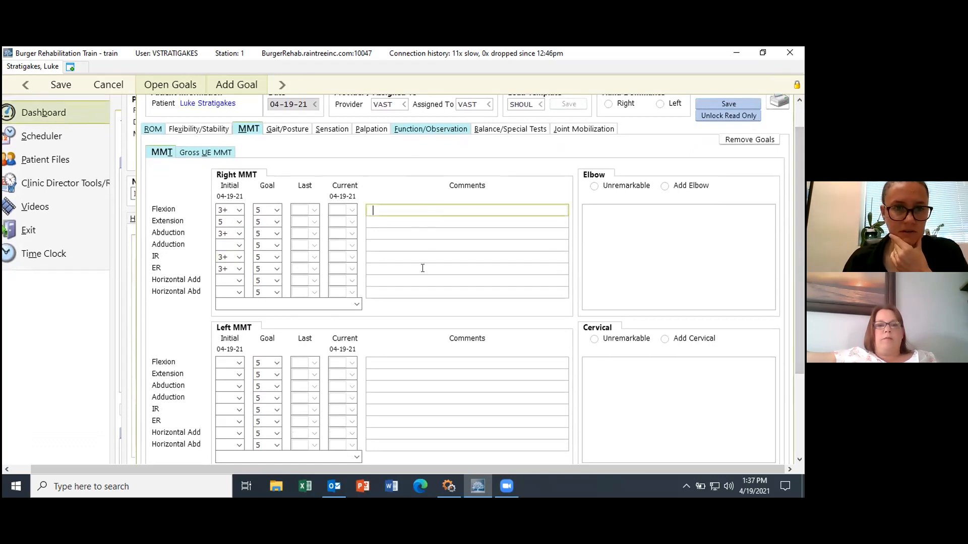
{"action": "left_click_drag", "start_coordinate": [803, 232], "coordinate": [802, 209]}
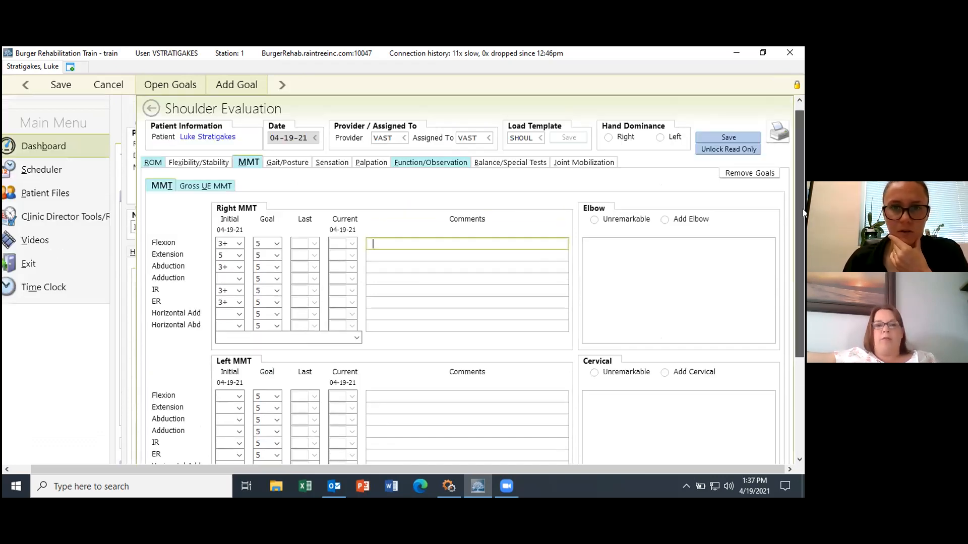
{"action": "left_click", "coordinate": [432, 164]}
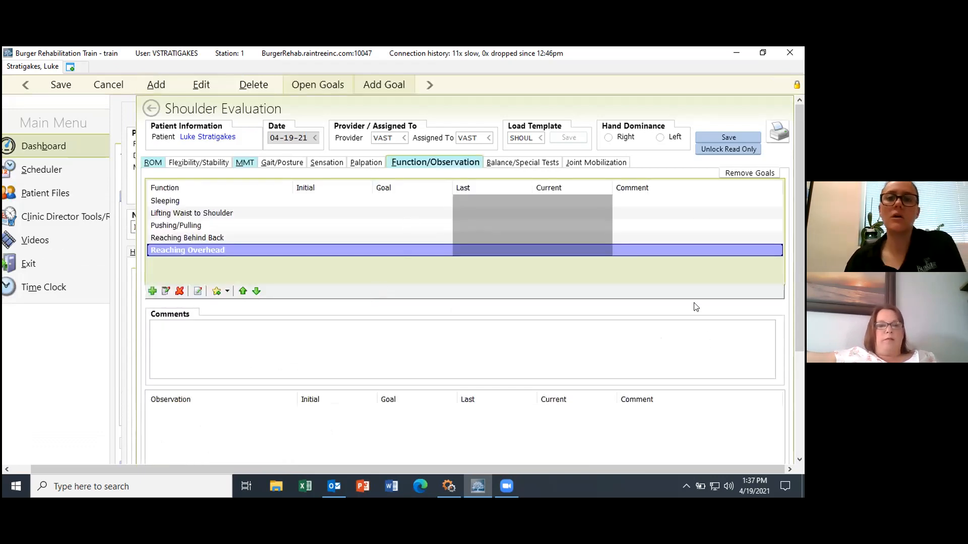
Step: Rate Reaching Behind Back's initial level as Moderate assist
{"action": "left_click_drag", "start_coordinate": [800, 263], "coordinate": [802, 262]}
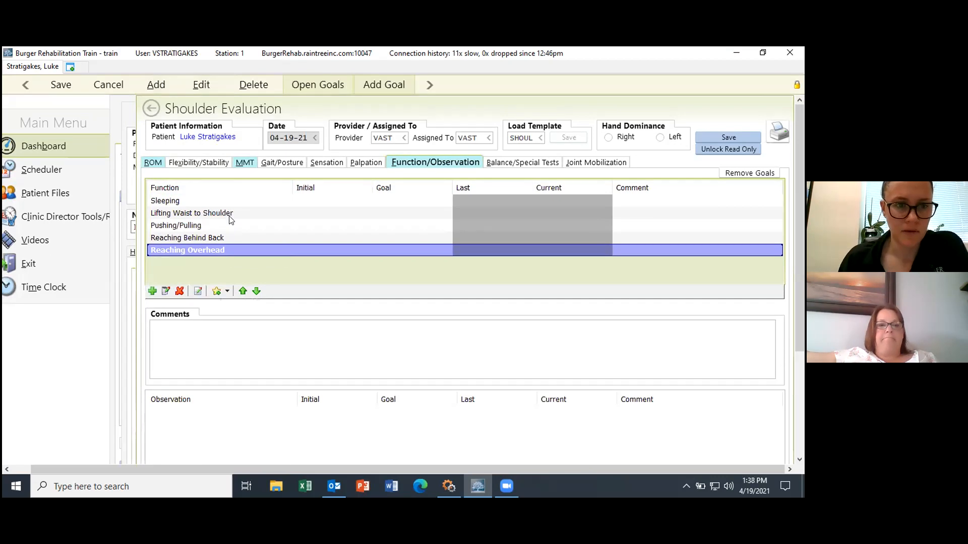
{"action": "left_click", "coordinate": [304, 201]}
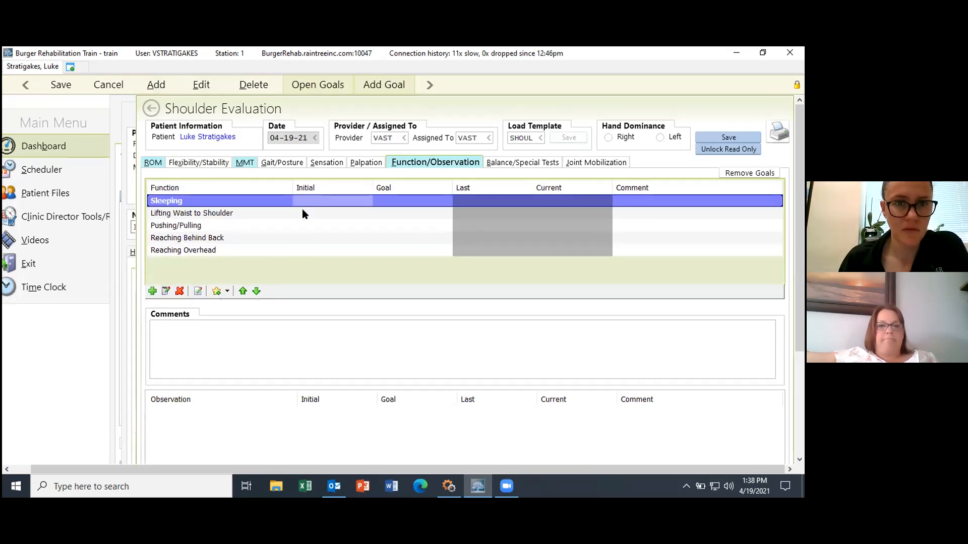
{"action": "left_click", "coordinate": [309, 213]}
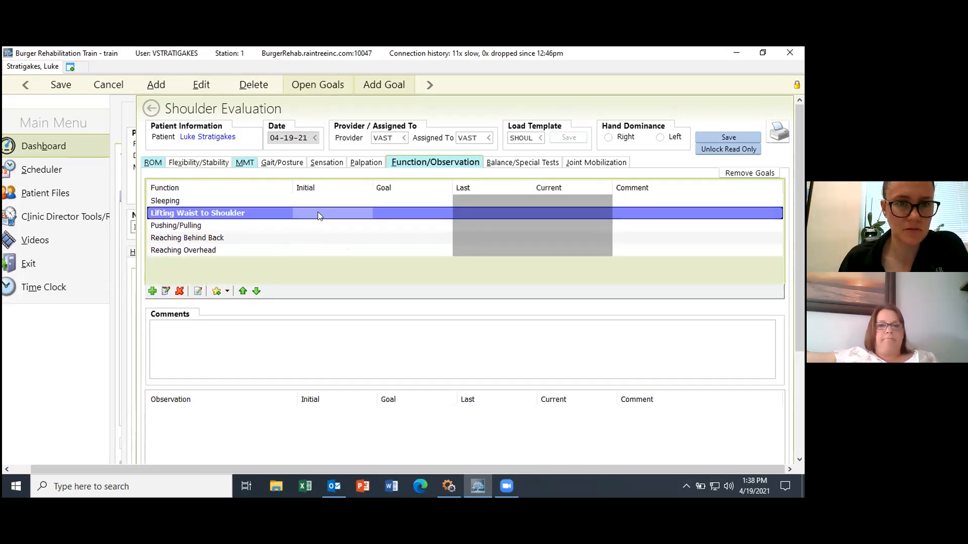
{"action": "left_click", "coordinate": [324, 239]}
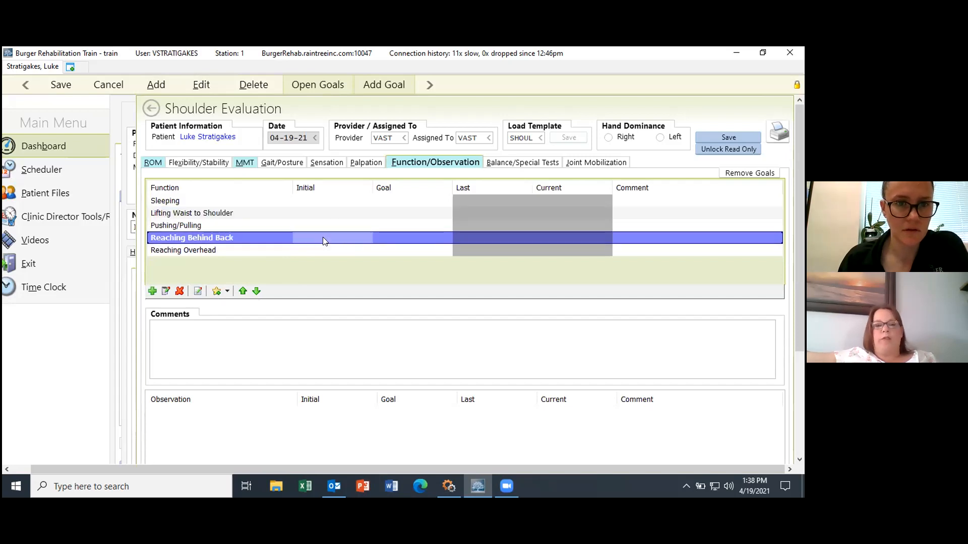
{"action": "left_click", "coordinate": [322, 239]}
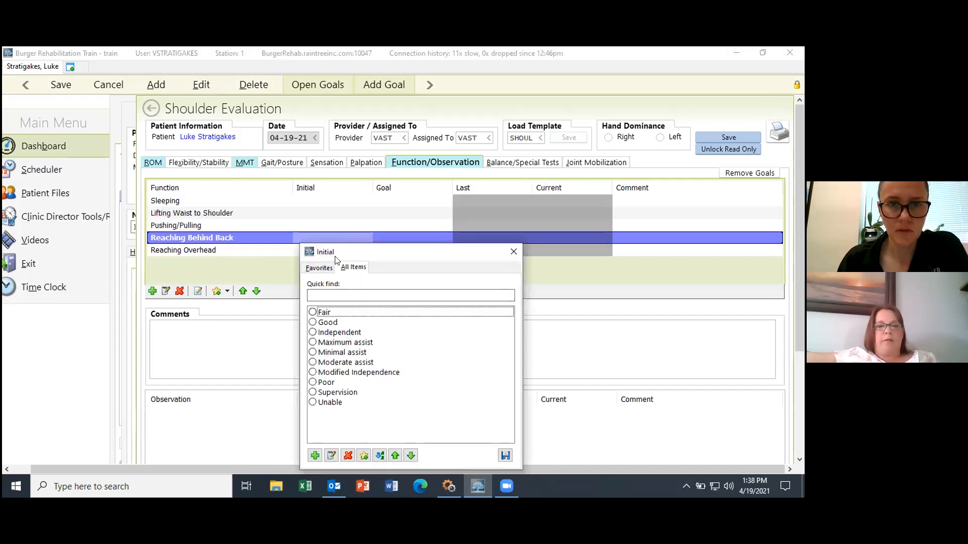
{"action": "left_click", "coordinate": [351, 363]}
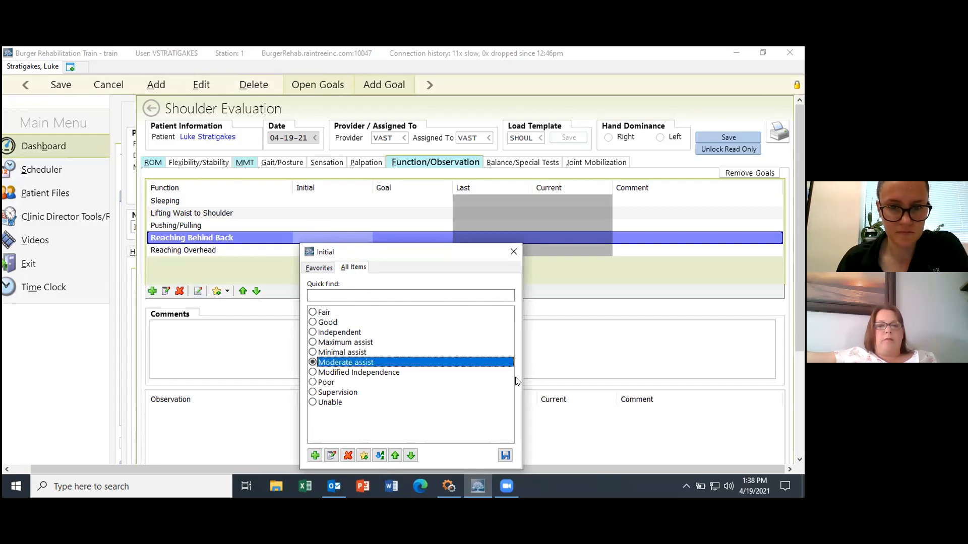
{"action": "left_click", "coordinate": [504, 455]}
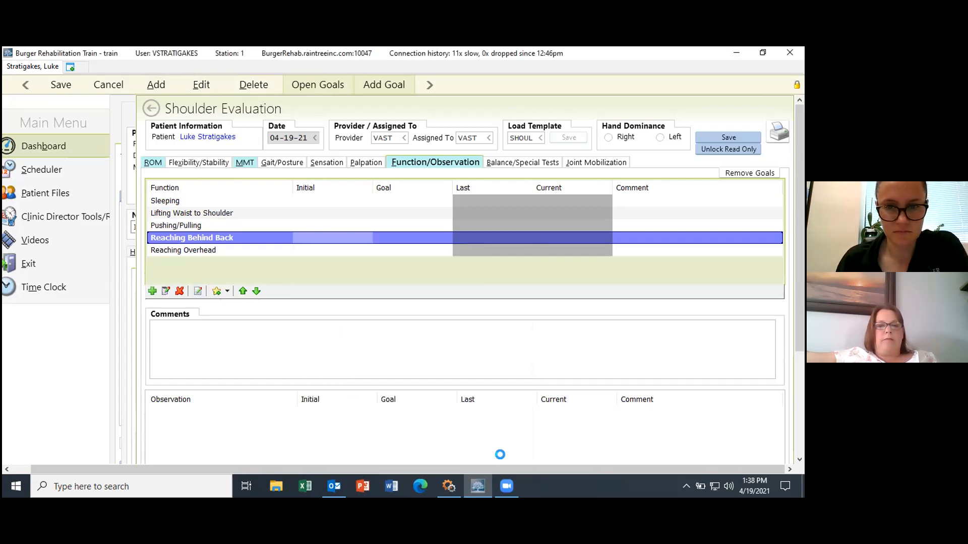
Step: Set Reaching Behind Back's goal level to Minimal assist
{"action": "left_click", "coordinate": [408, 238]}
{"action": "left_click", "coordinate": [343, 353]}
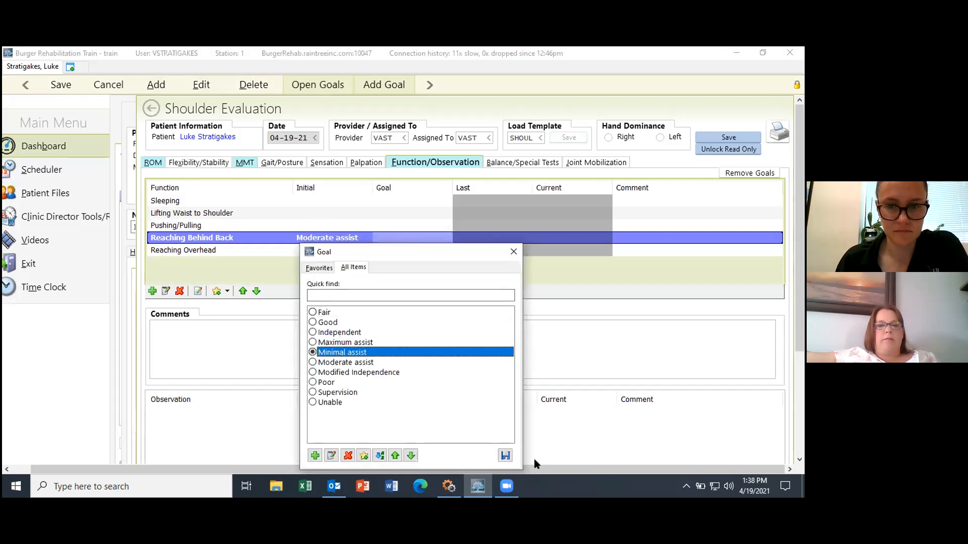
{"action": "left_click", "coordinate": [505, 455]}
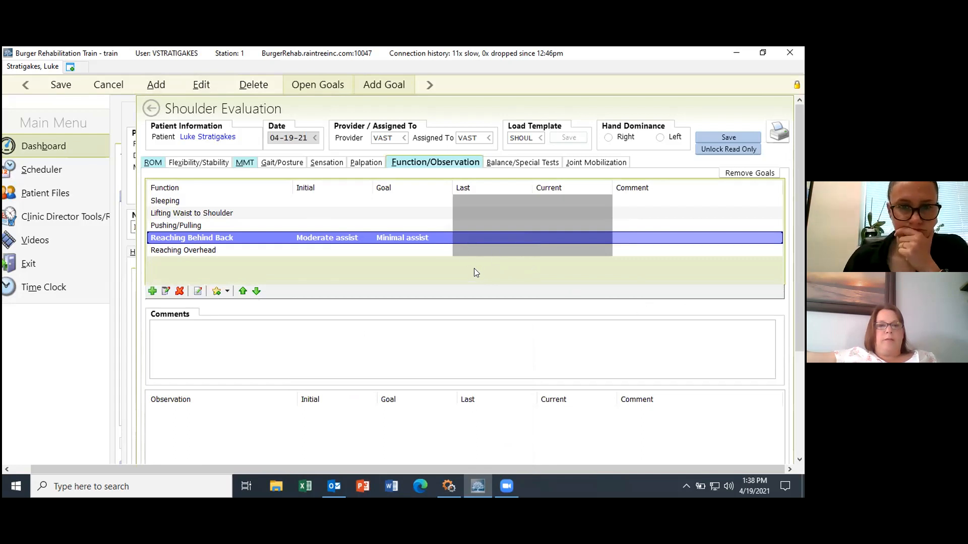
{"action": "left_click_drag", "start_coordinate": [795, 249], "coordinate": [801, 260]}
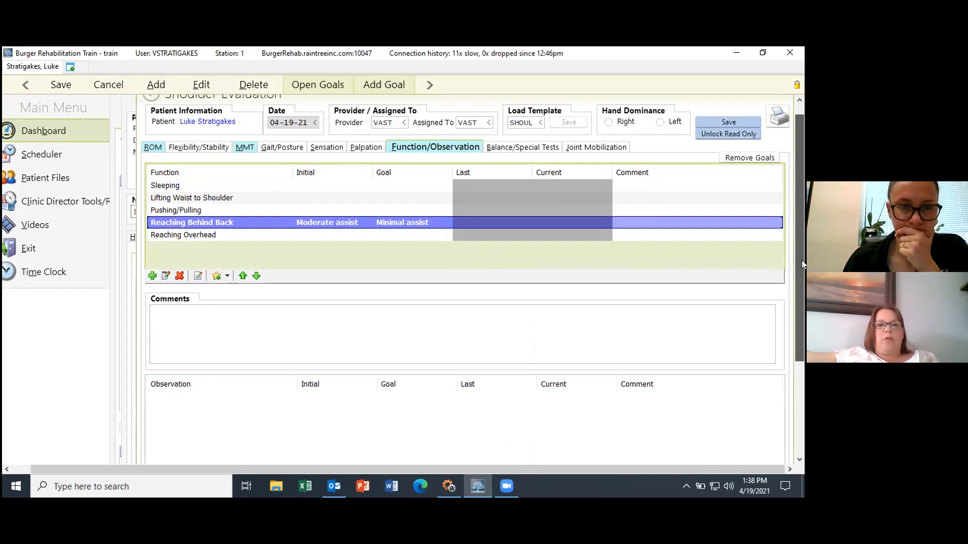
{"action": "left_click_drag", "start_coordinate": [802, 260], "coordinate": [802, 233]}
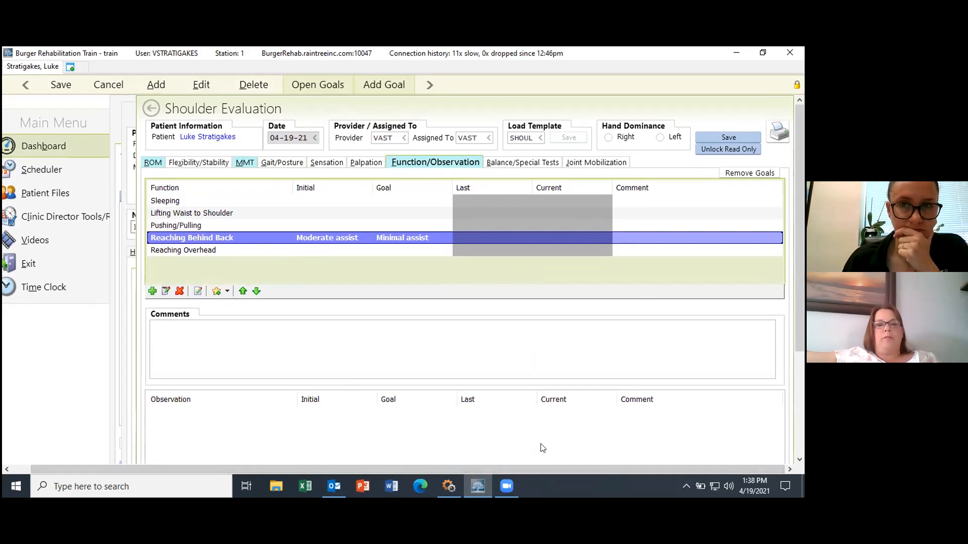
{"action": "left_click", "coordinate": [384, 85]}
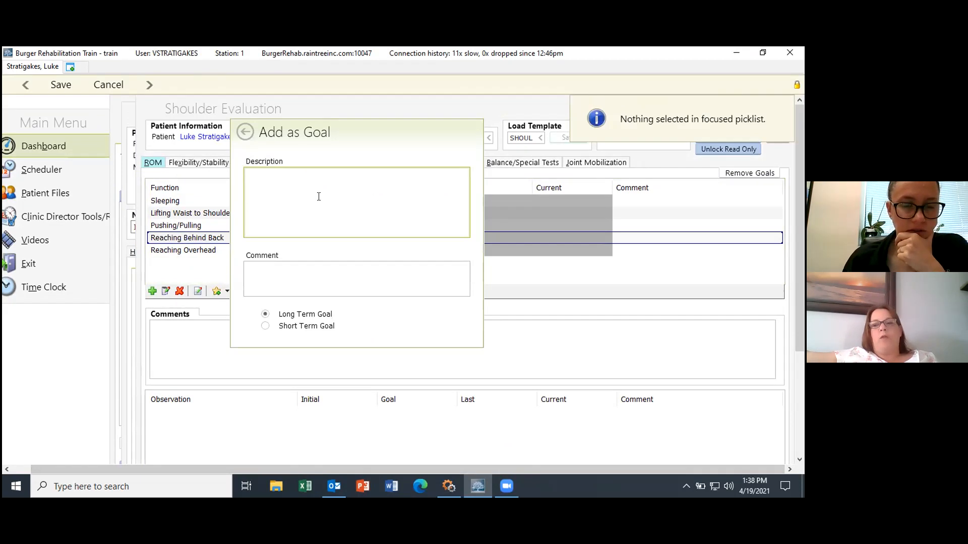
Step: Add the long-term goal 'Patient able to reach…' for Reaching Behind Back and leave the shoulder evaluation
{"action": "left_click_drag", "start_coordinate": [344, 135], "coordinate": [522, 155]}
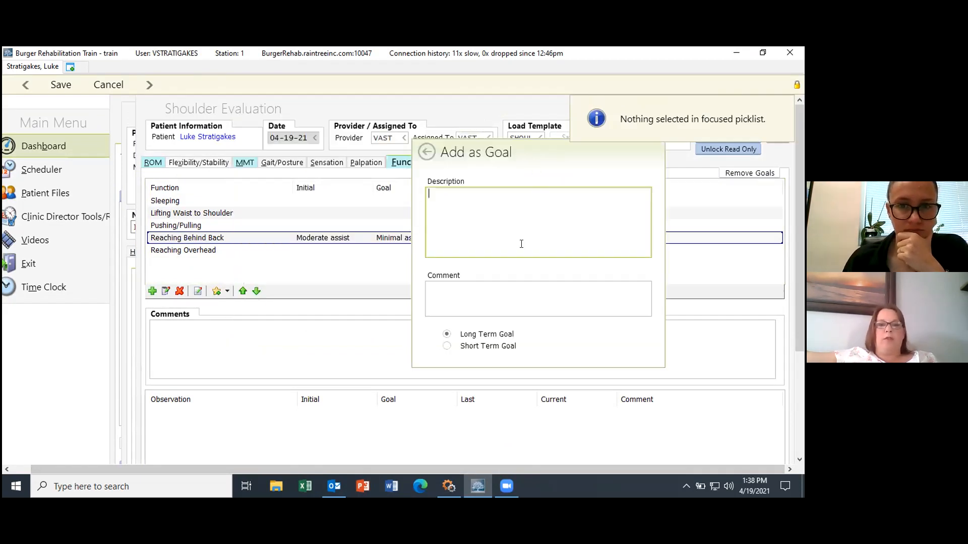
{"action": "type", "text": "Patient ab"}
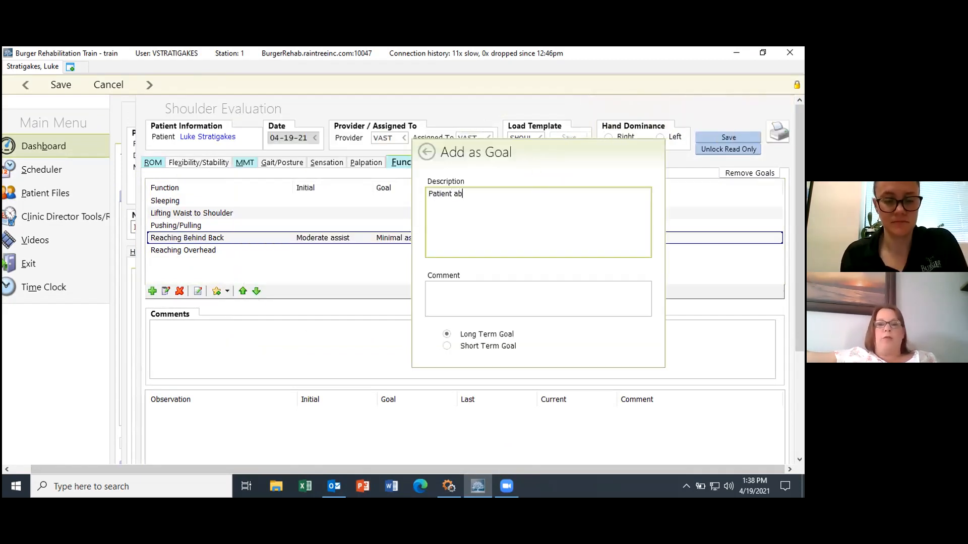
{"action": "type", "text": "le to reach behind back to ......"}
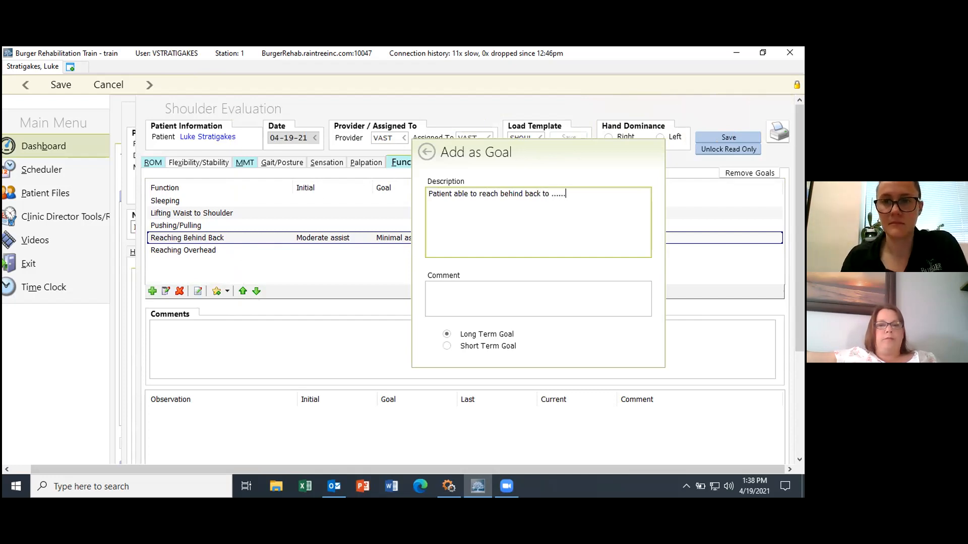
{"action": "key", "text": "ctrl+s"}
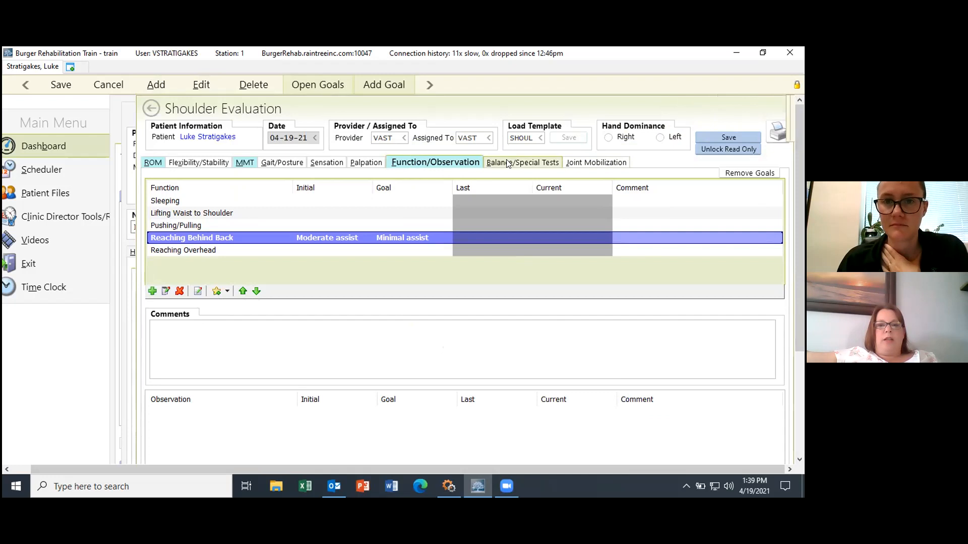
{"action": "left_click", "coordinate": [150, 108]}
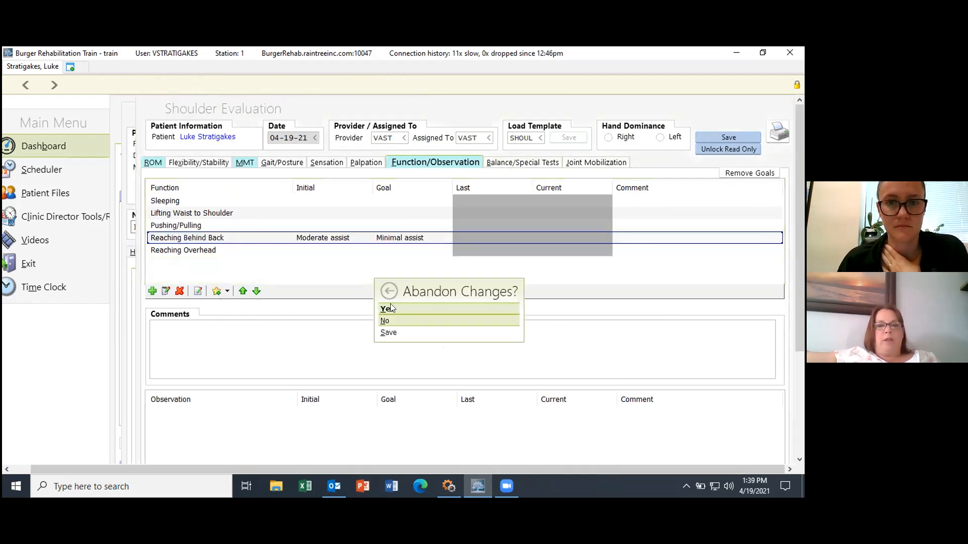
Step: Save the shoulder evaluation on leaving it and return to the note's Activities section
{"action": "left_click", "coordinate": [382, 333]}
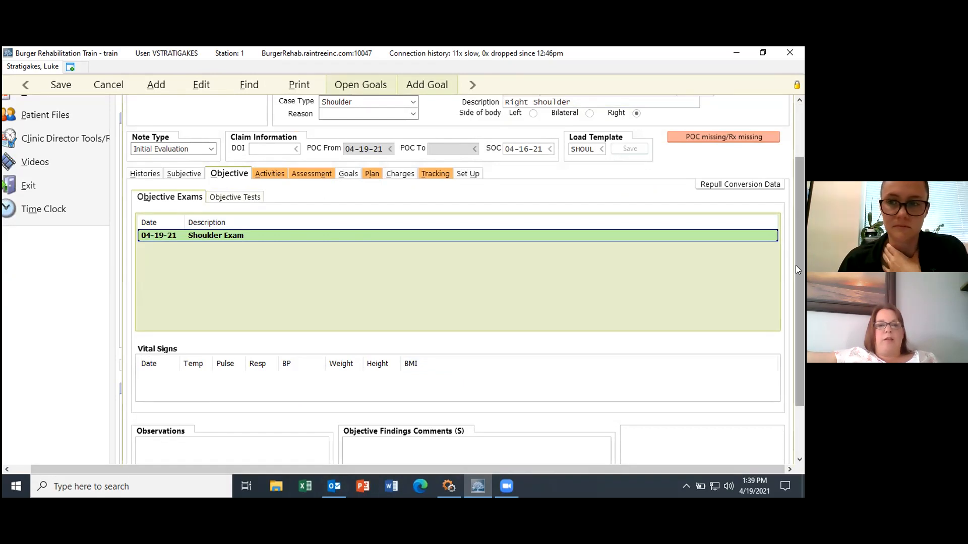
{"action": "left_click_drag", "start_coordinate": [792, 301], "coordinate": [801, 261]}
{"action": "left_click", "coordinate": [276, 230]}
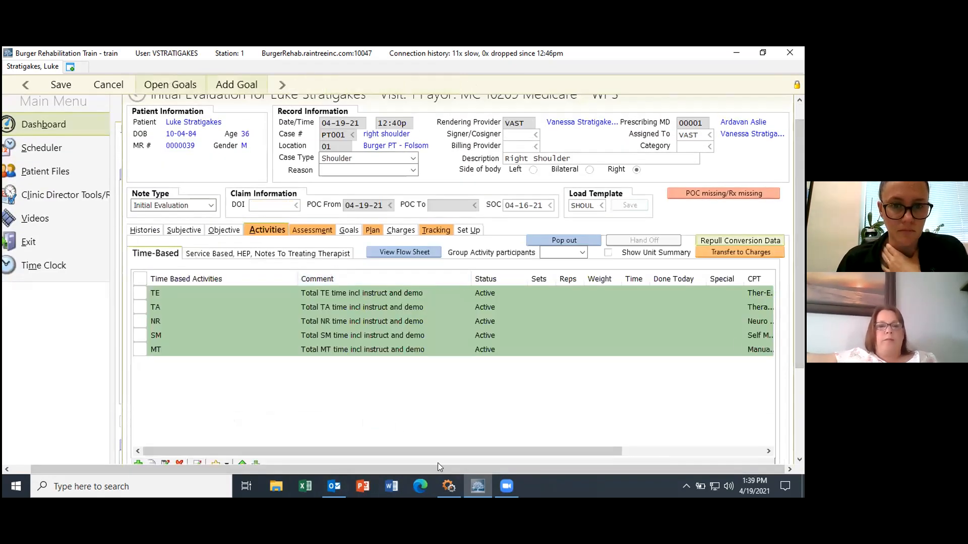
Step: Delete the TA row from the time-based activities, then start searching the list of activities to add
{"action": "left_click_drag", "start_coordinate": [797, 169], "coordinate": [803, 216]}
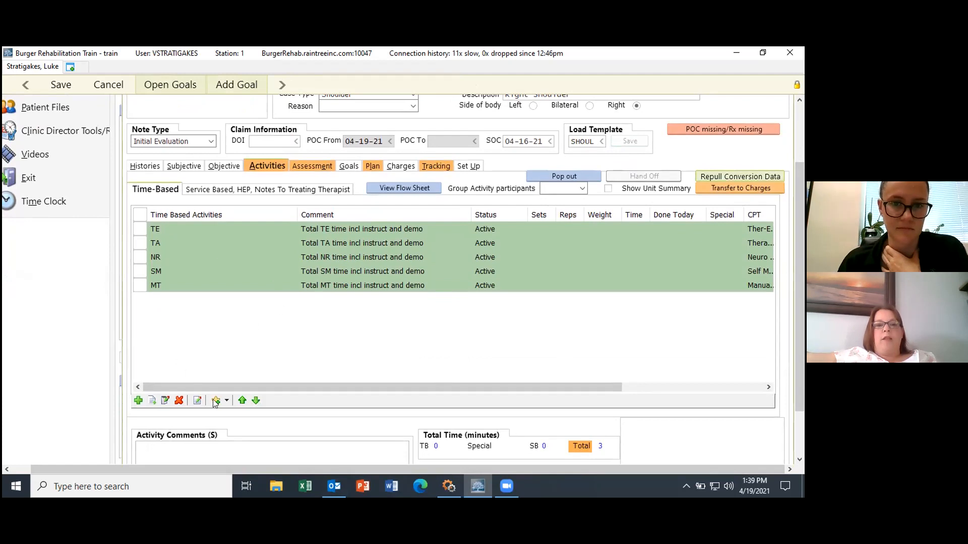
{"action": "left_click", "coordinate": [140, 232]}
{"action": "left_click", "coordinate": [140, 244]}
{"action": "left_click", "coordinate": [140, 258]}
{"action": "left_click", "coordinate": [140, 272]}
{"action": "left_click", "coordinate": [140, 285]}
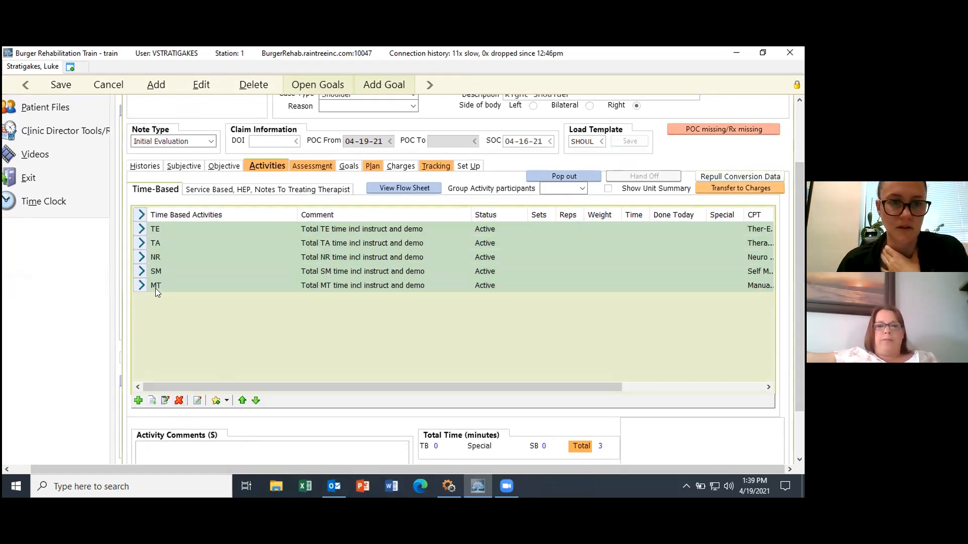
{"action": "left_click", "coordinate": [140, 272]}
{"action": "left_click", "coordinate": [139, 258]}
{"action": "left_click", "coordinate": [141, 243]}
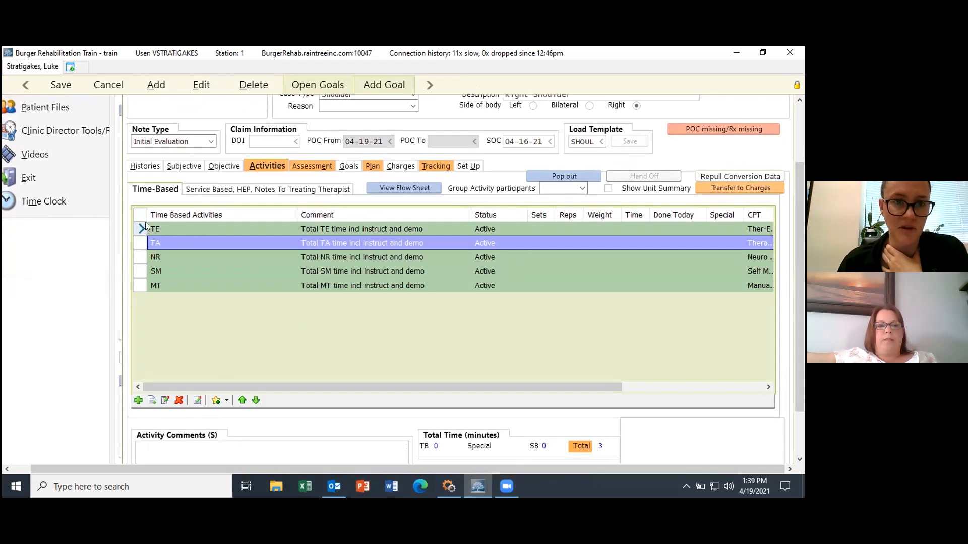
{"action": "left_click", "coordinate": [255, 400]}
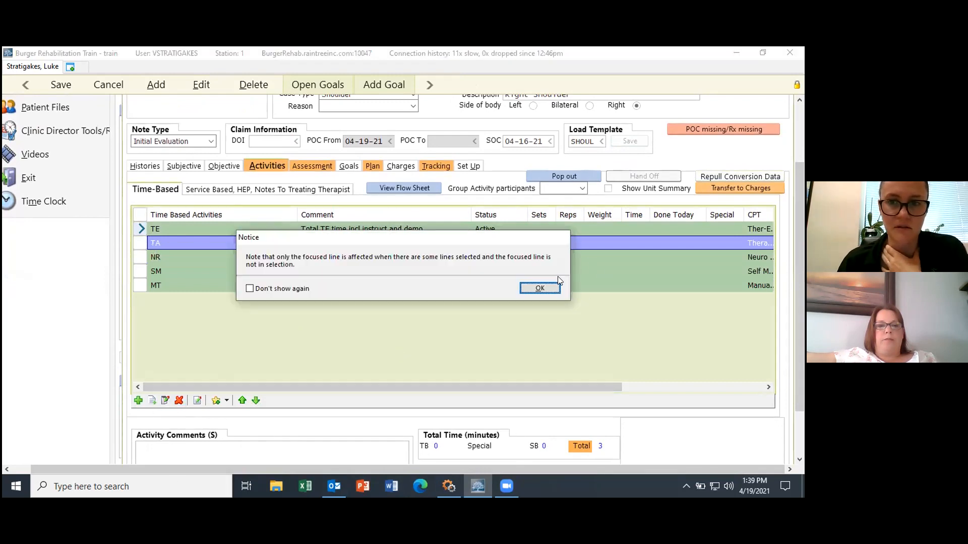
{"action": "left_click", "coordinate": [539, 287]}
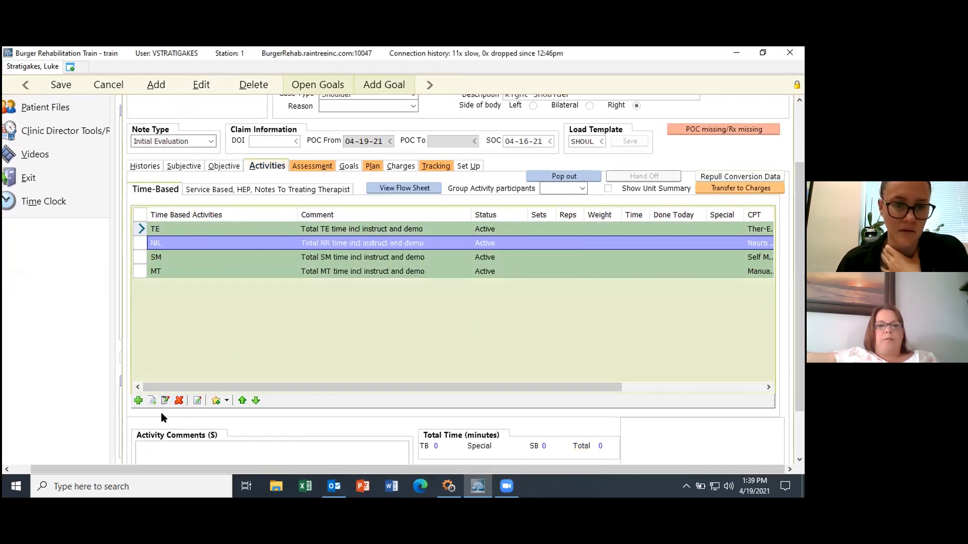
{"action": "left_click", "coordinate": [138, 400]}
{"action": "left_click", "coordinate": [251, 233]}
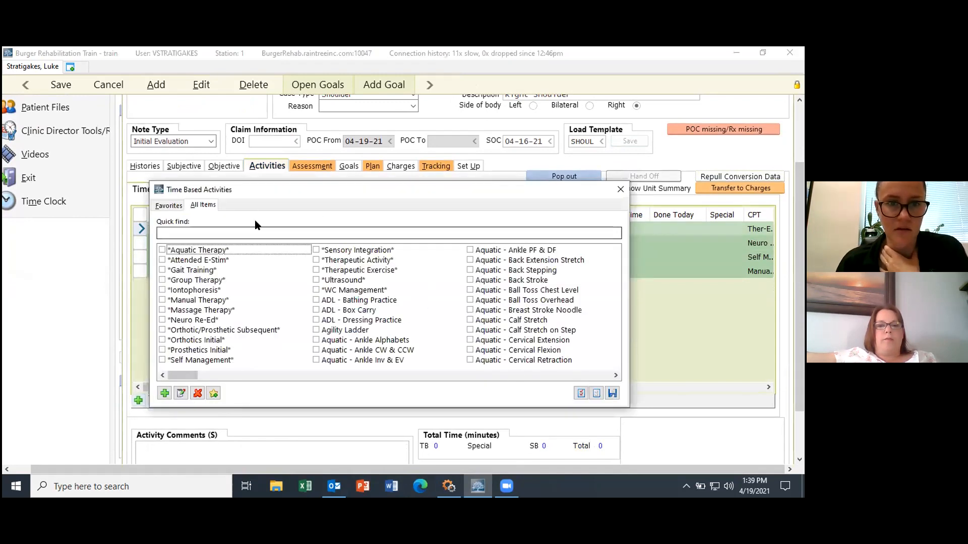
Step: Search 'shoulder' and add Isometric Abduction, Adduction, ER, Extension, Flexion and T-Band Shoulder Extension
{"action": "type", "text": "shoulder"}
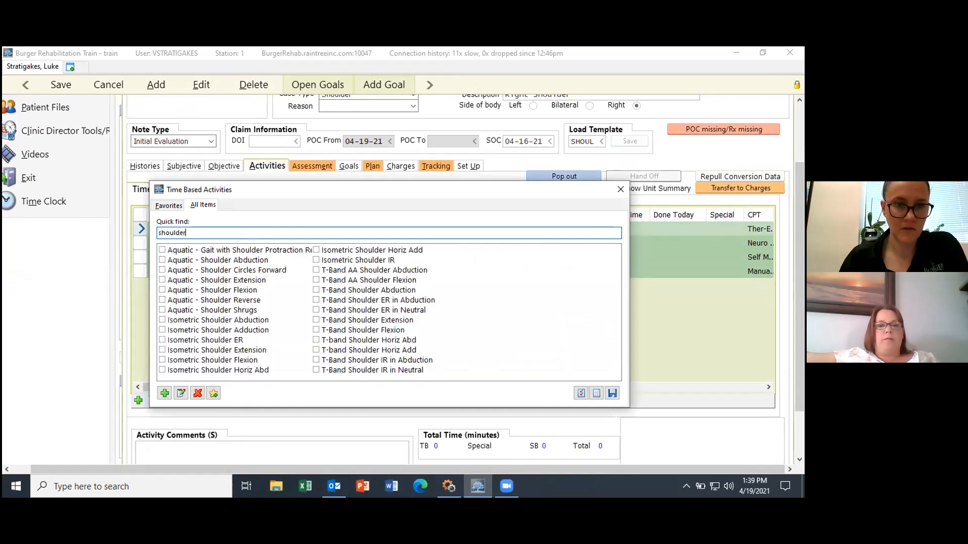
{"action": "left_click", "coordinate": [162, 320]}
{"action": "left_click", "coordinate": [162, 330]}
{"action": "left_click", "coordinate": [162, 340]}
{"action": "left_click", "coordinate": [162, 350]}
{"action": "left_click", "coordinate": [163, 360]}
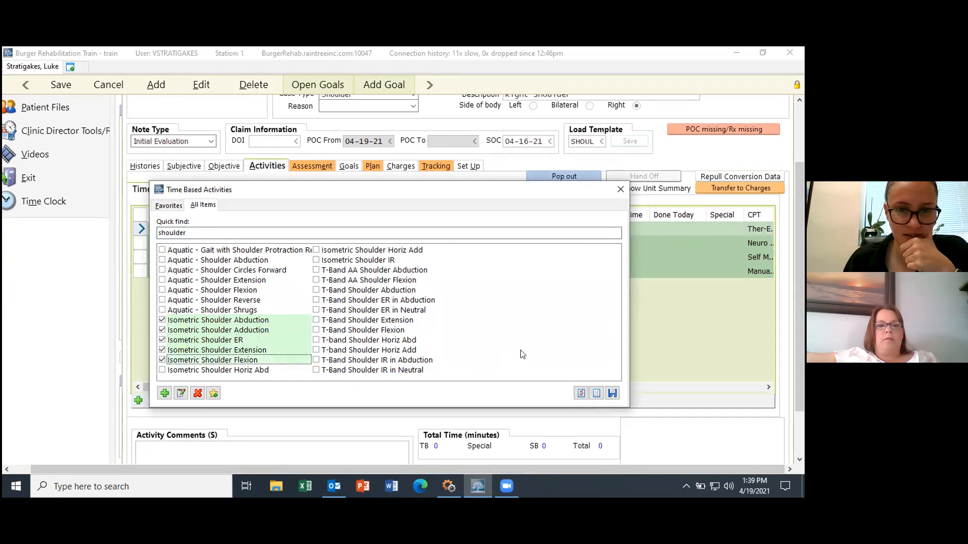
{"action": "left_click", "coordinate": [316, 320]}
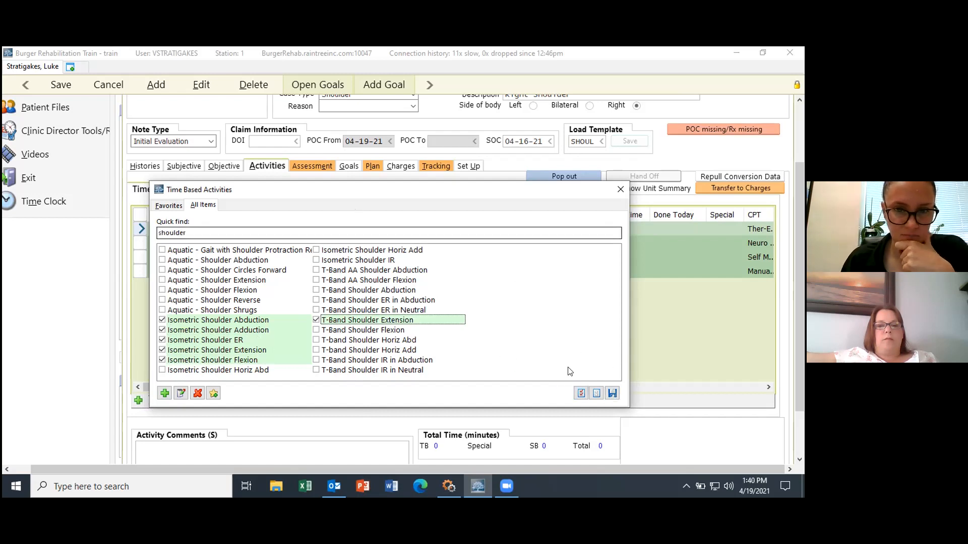
{"action": "left_click", "coordinate": [612, 393]}
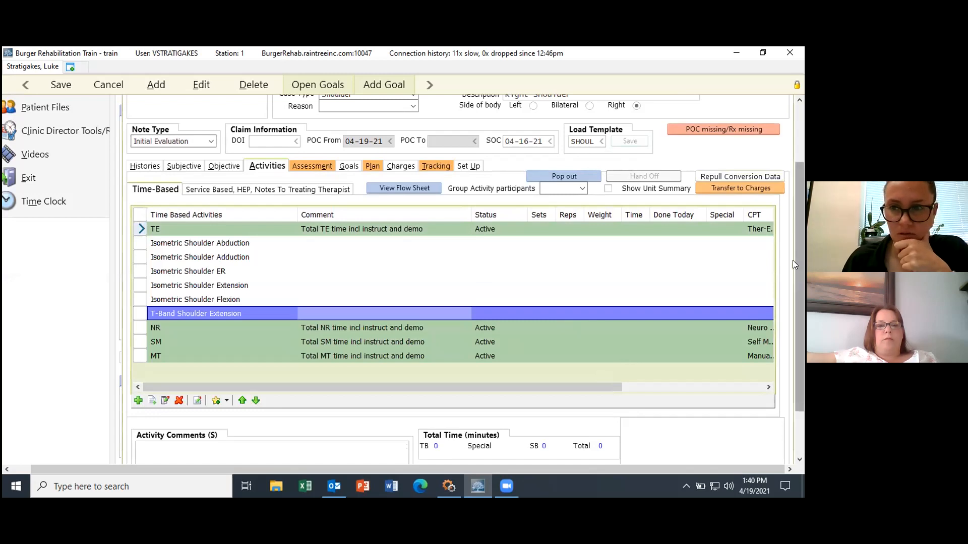
Step: Add *Massage Therapy* to the time-based activities after the selected row
{"action": "left_click_drag", "start_coordinate": [803, 273], "coordinate": [802, 308]}
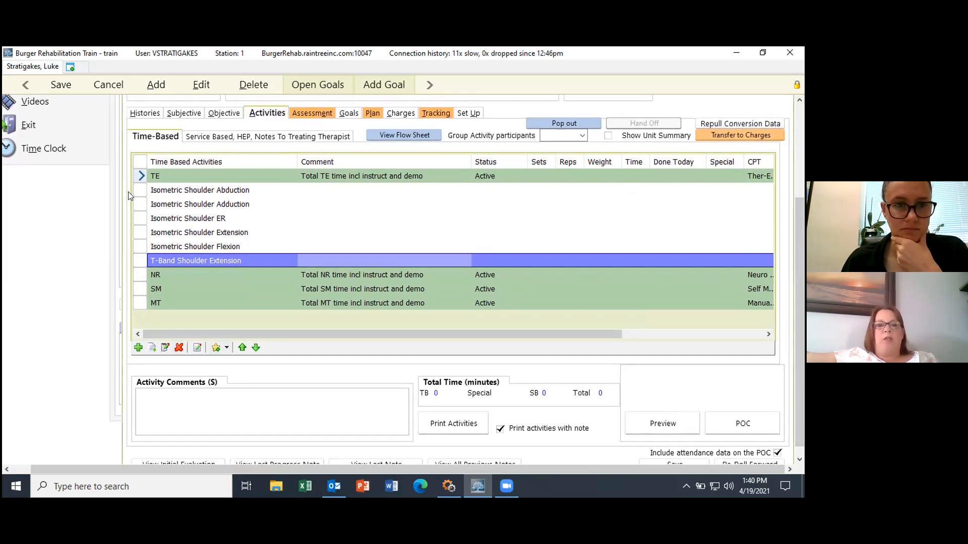
{"action": "left_click", "coordinate": [231, 190]}
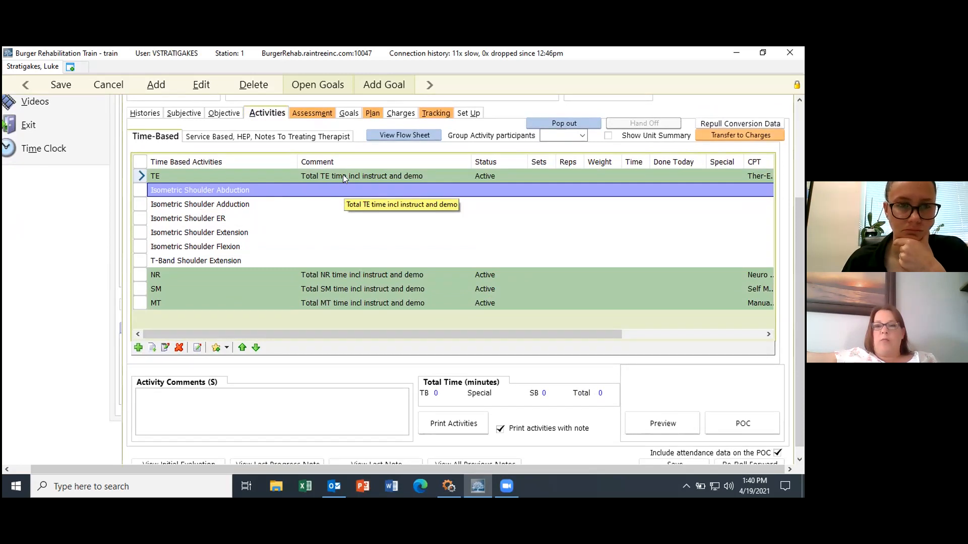
{"action": "left_click", "coordinate": [138, 348]}
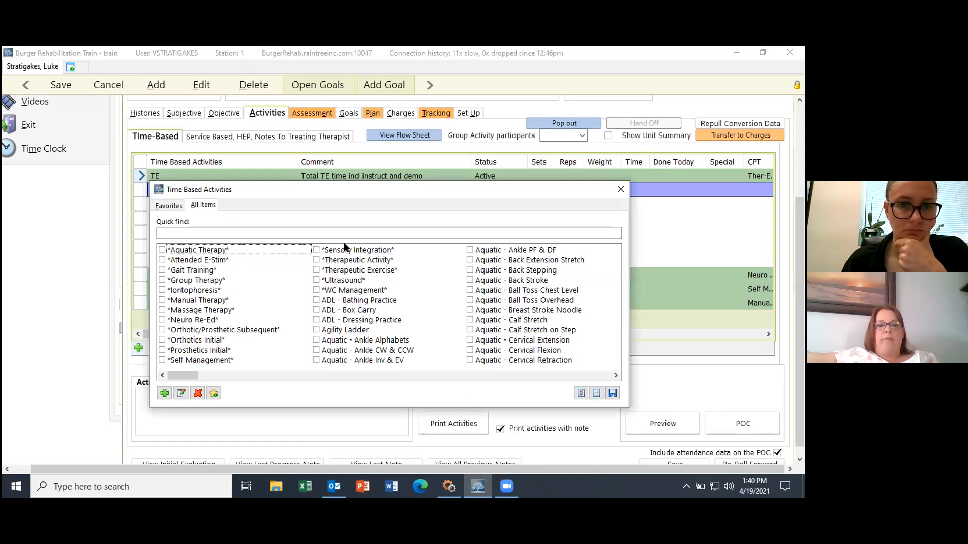
{"action": "left_click", "coordinate": [204, 310]}
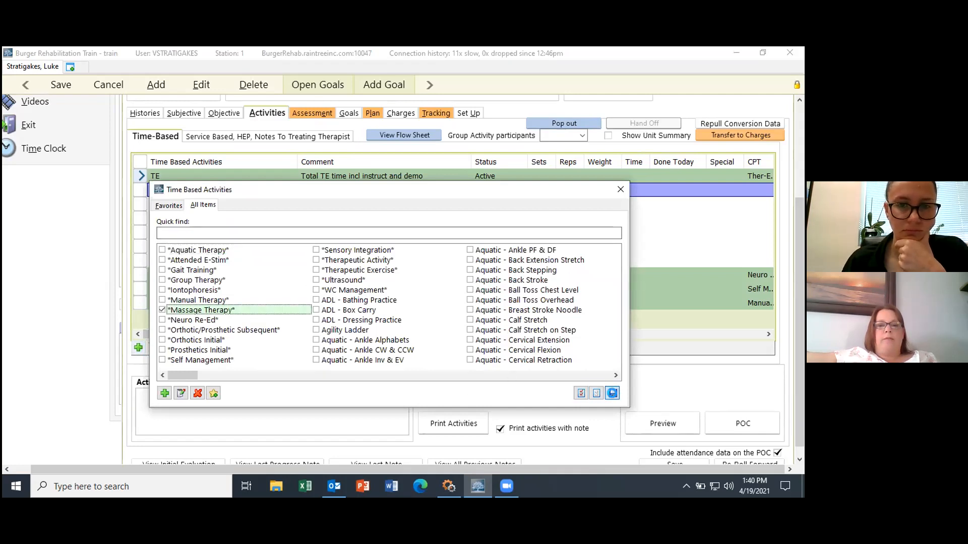
{"action": "left_click", "coordinate": [582, 393]}
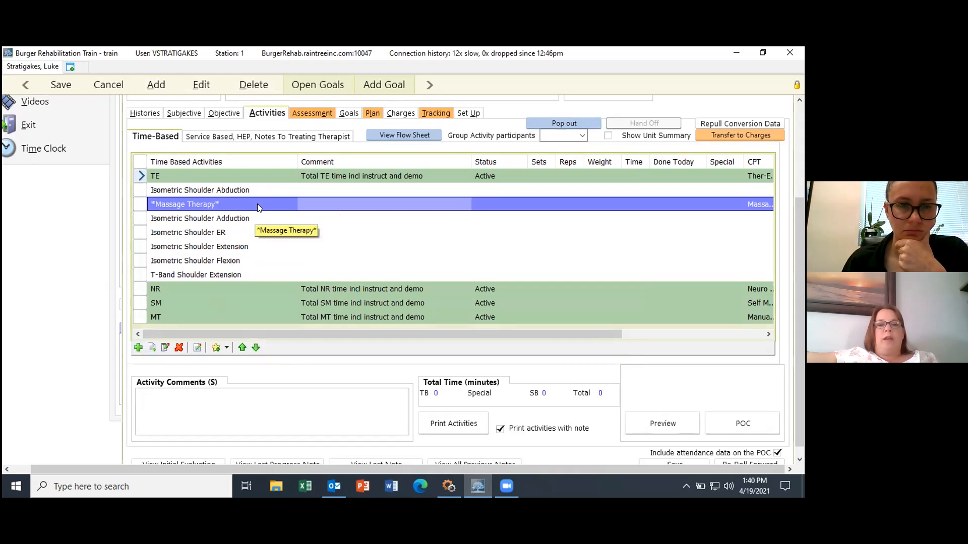
Step: Give the TE activity a time of 10 minutes with Done Today set to Yes
{"action": "double_click", "coordinate": [323, 180]}
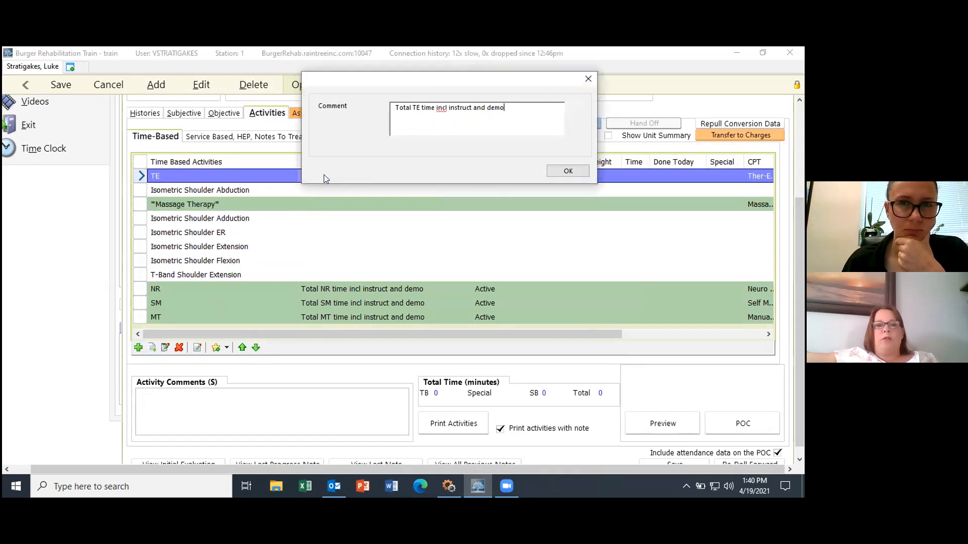
{"action": "left_click", "coordinate": [587, 80]}
{"action": "double_click", "coordinate": [268, 174]}
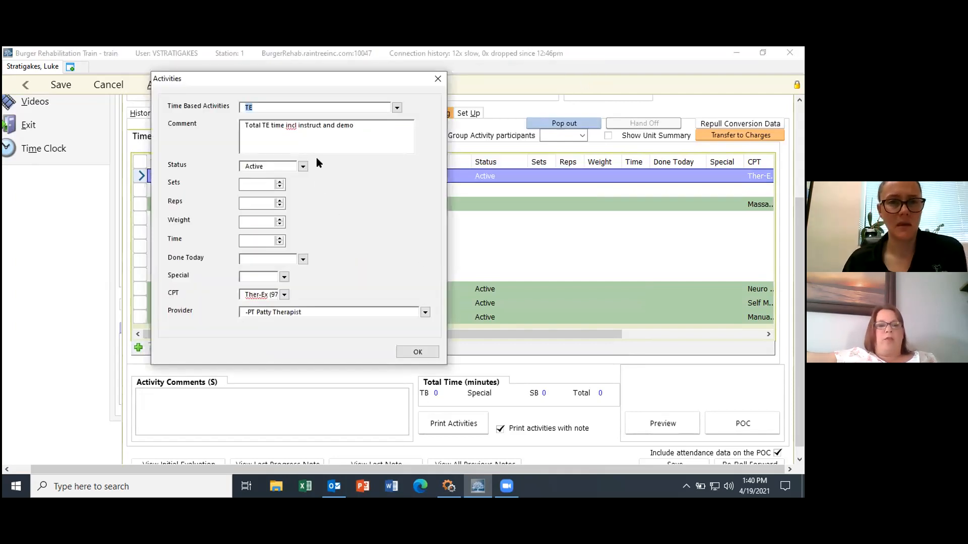
{"action": "left_click", "coordinate": [280, 241]}
{"action": "type", "text": "10"}
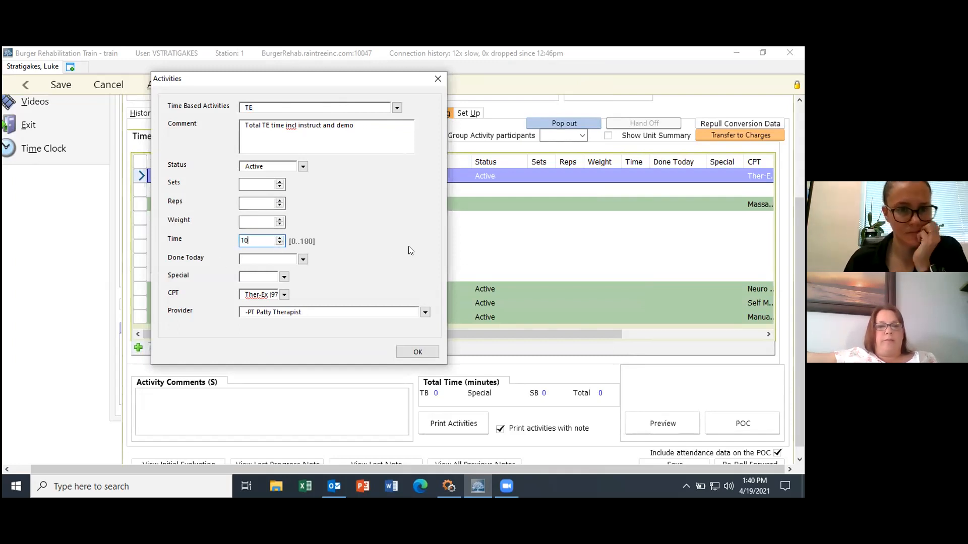
{"action": "left_click", "coordinate": [302, 259]}
{"action": "left_click", "coordinate": [318, 323]}
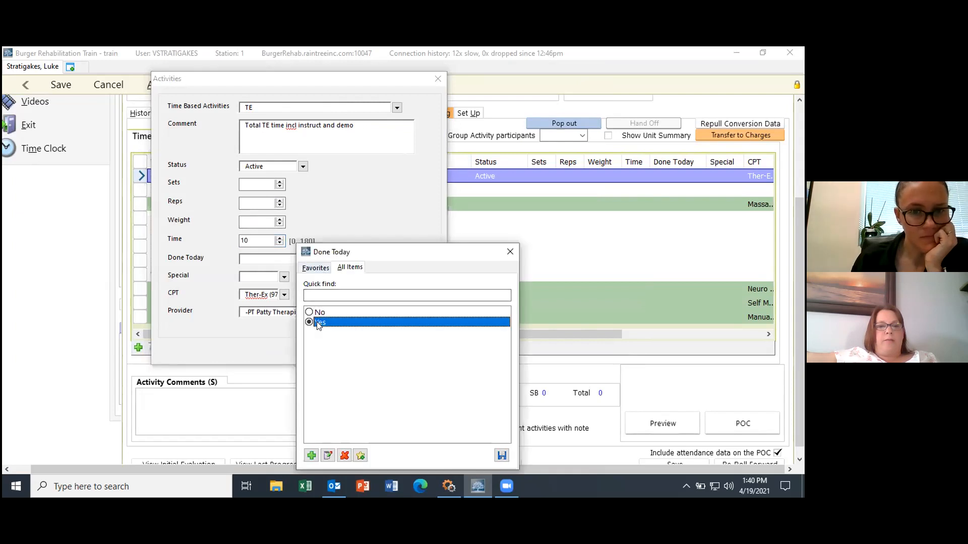
{"action": "left_click", "coordinate": [502, 456]}
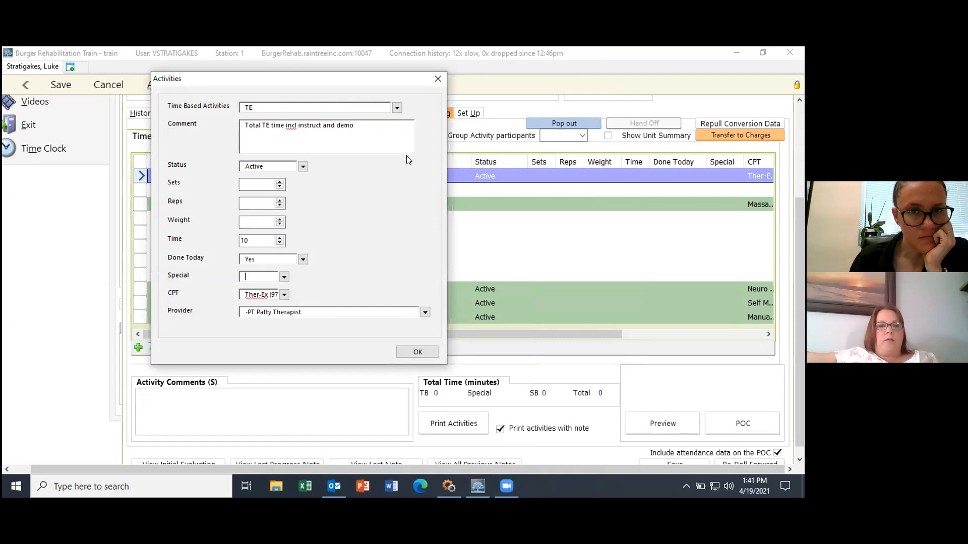
{"action": "left_click", "coordinate": [421, 349]}
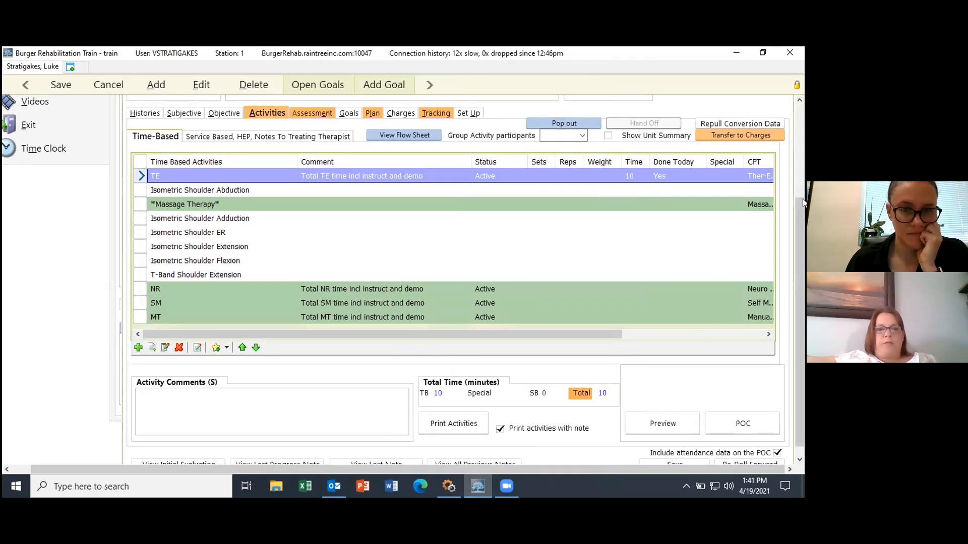
{"action": "left_click_drag", "start_coordinate": [802, 217], "coordinate": [802, 267]}
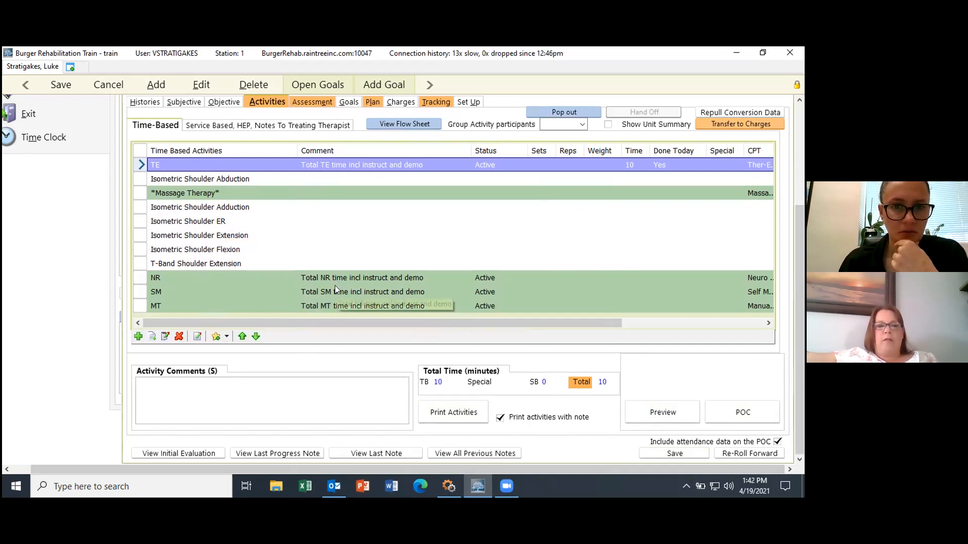
{"action": "left_click", "coordinate": [338, 303]}
Step: Enter 10 minutes as the MT activity's time
{"action": "left_click", "coordinate": [259, 305]}
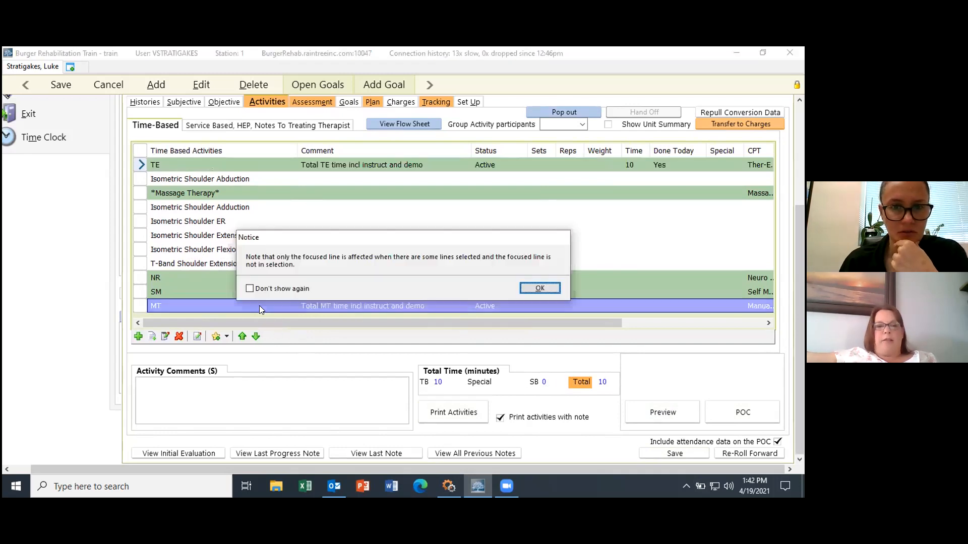
{"action": "left_click", "coordinate": [553, 287]}
{"action": "left_click", "coordinate": [246, 348]}
{"action": "type", "text": "10"}
{"action": "left_click", "coordinate": [418, 460]}
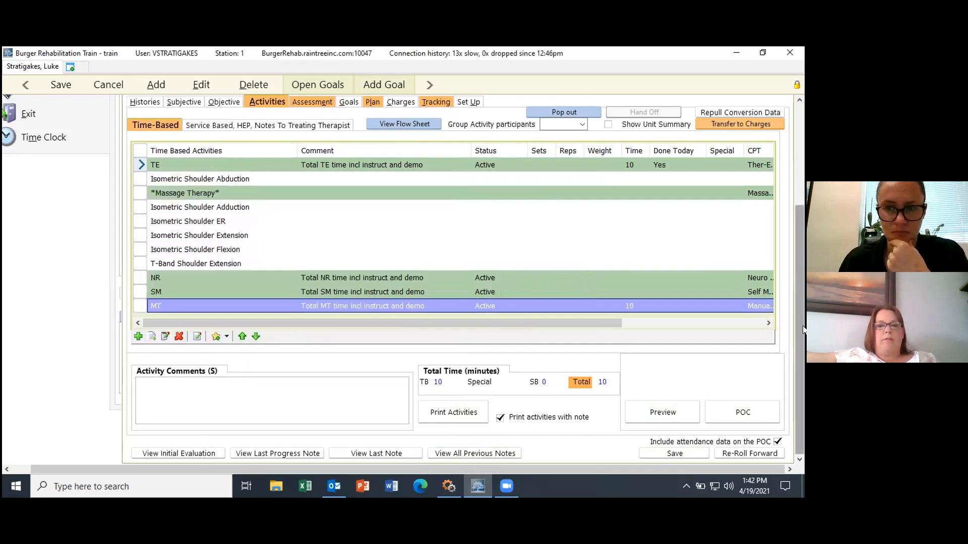
Step: Set MT's Done Today to Yes and save it, bringing the total to 20 minutes
{"action": "left_click", "coordinate": [270, 305]}
{"action": "left_click", "coordinate": [553, 285]}
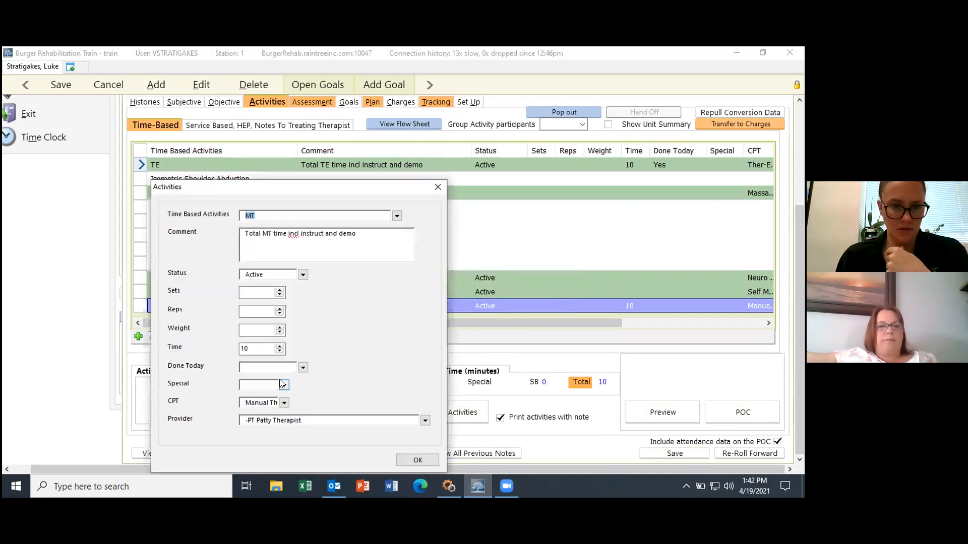
{"action": "left_click", "coordinate": [296, 371]}
{"action": "left_click", "coordinate": [328, 321]}
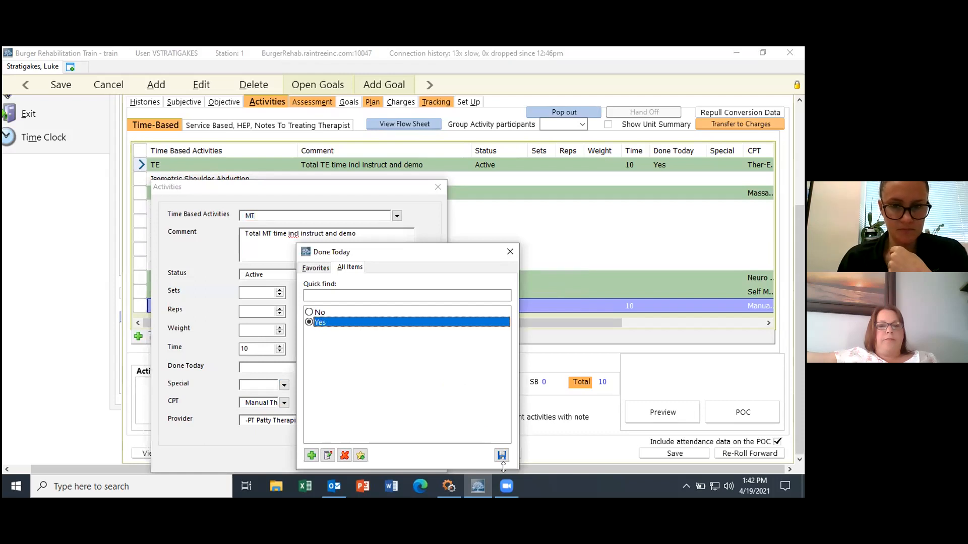
{"action": "left_click", "coordinate": [501, 454]}
{"action": "left_click", "coordinate": [416, 459]}
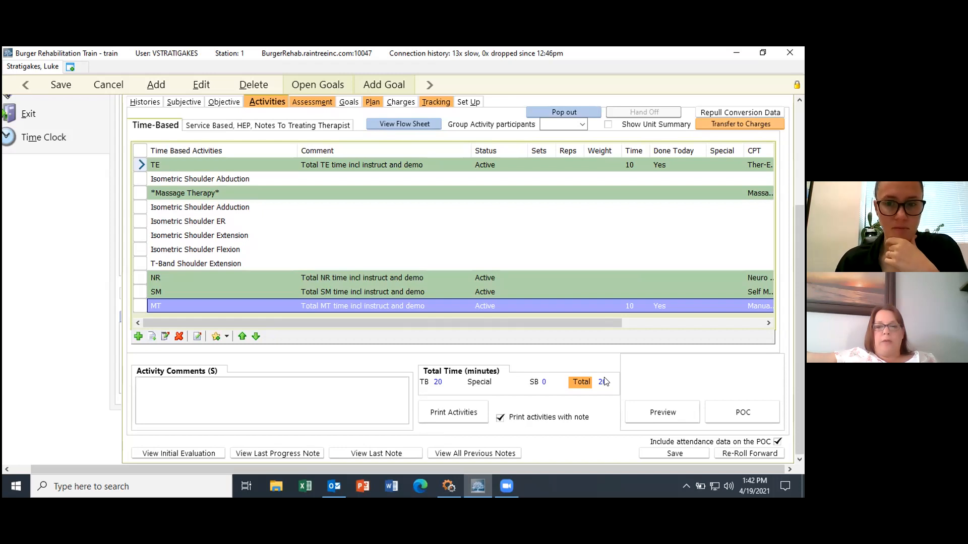
{"action": "left_click_drag", "start_coordinate": [801, 310], "coordinate": [803, 353]}
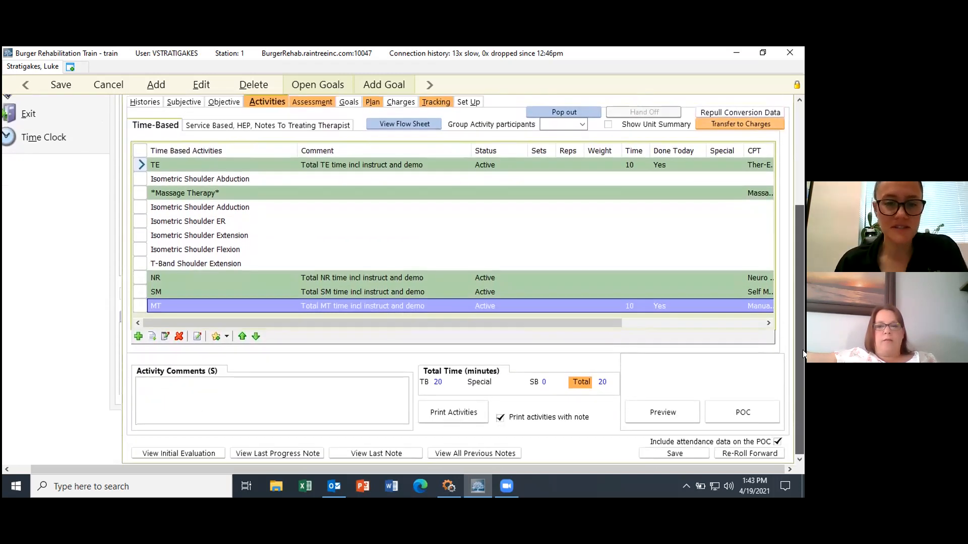
{"action": "left_click_drag", "start_coordinate": [802, 307], "coordinate": [796, 245]}
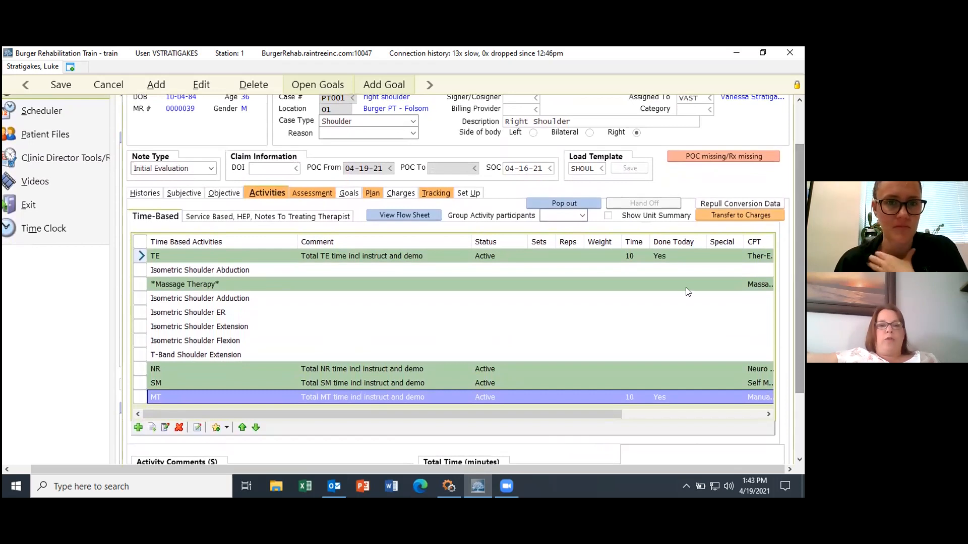
{"action": "left_click", "coordinate": [259, 217]}
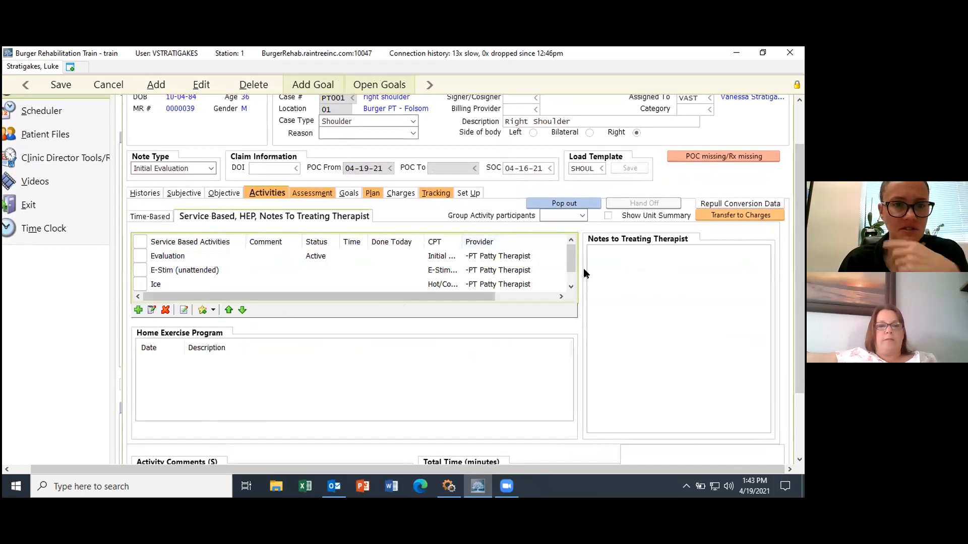
Step: Set the E-Stim (unattended) service activity's status to Active
{"action": "left_click_drag", "start_coordinate": [570, 256], "coordinate": [569, 250]}
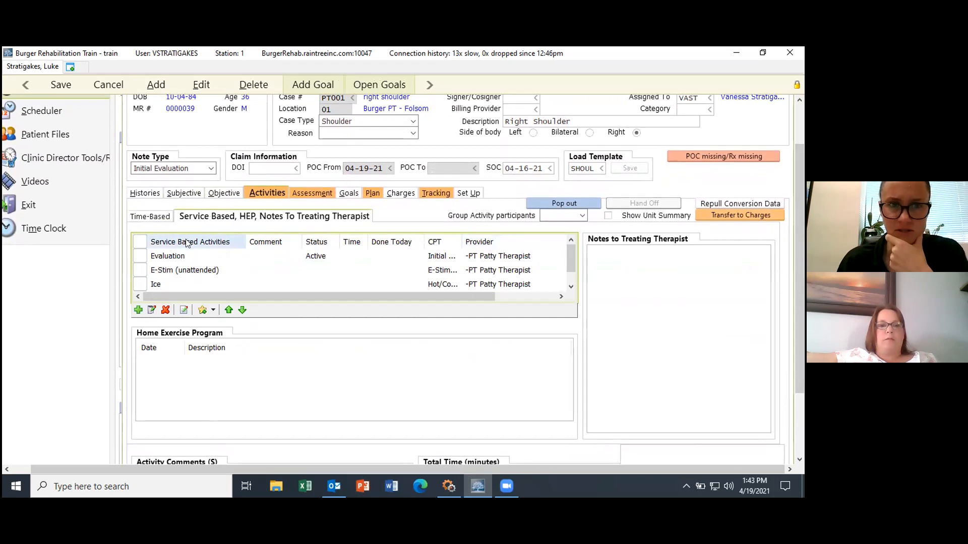
{"action": "left_click", "coordinate": [141, 270]}
{"action": "left_click", "coordinate": [142, 285]}
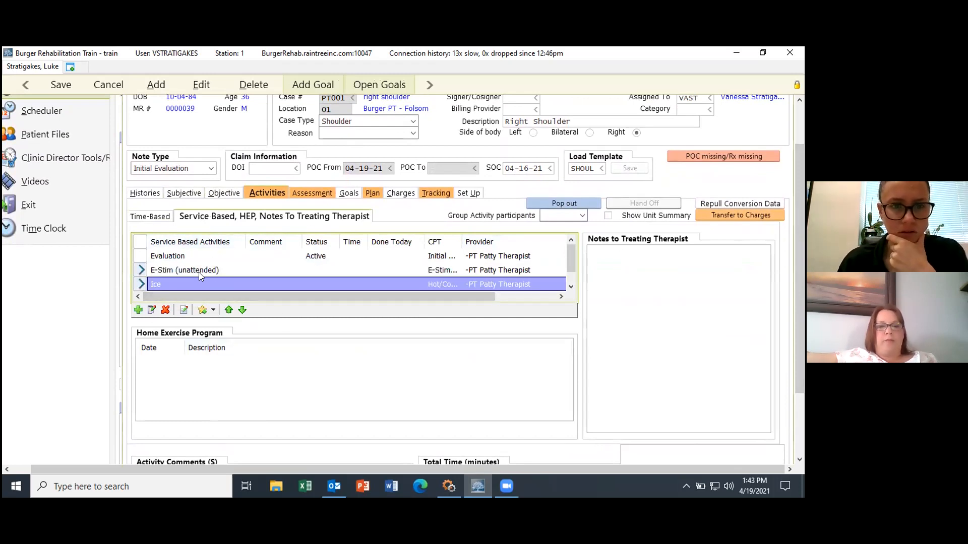
{"action": "left_click", "coordinate": [198, 272]}
{"action": "left_click", "coordinate": [533, 282]}
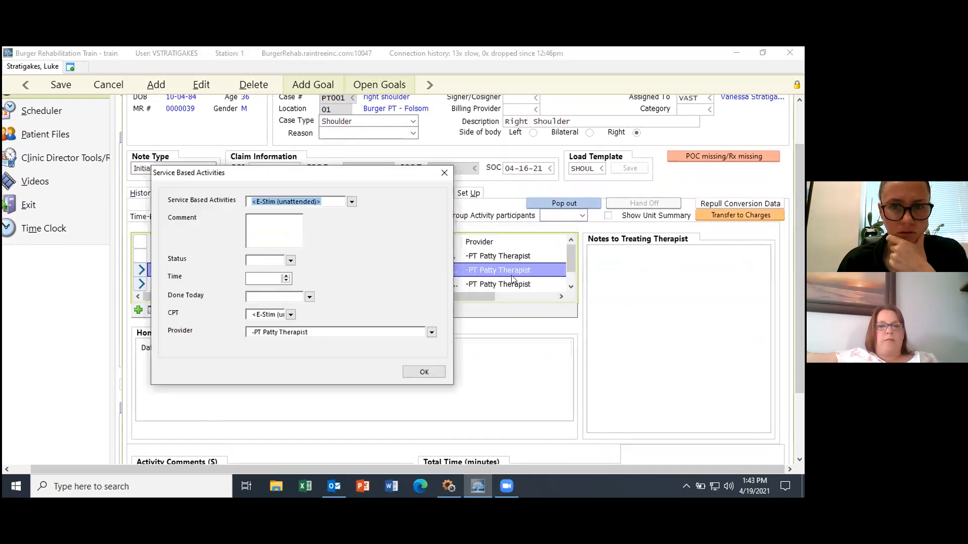
{"action": "left_click", "coordinate": [291, 261]}
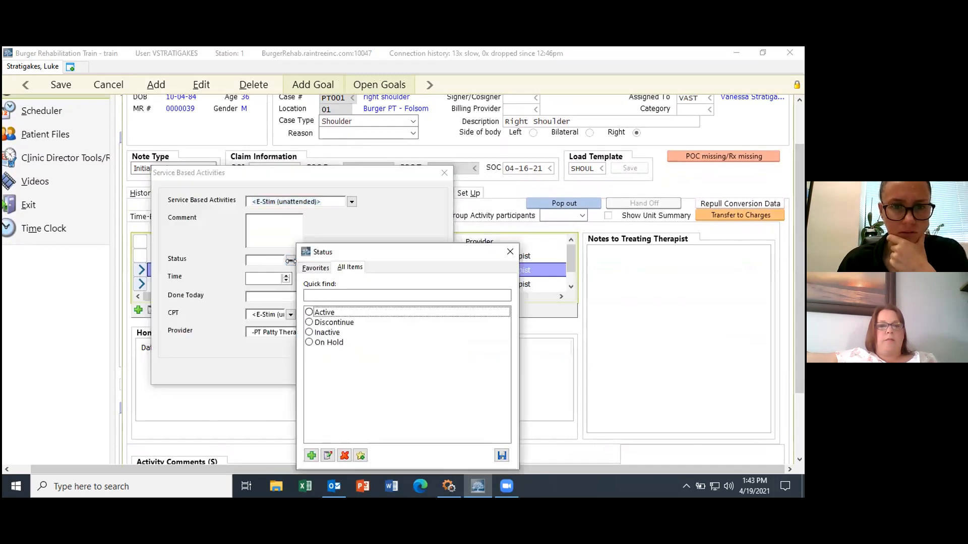
{"action": "left_click", "coordinate": [331, 315]}
Step: Mark E-Stim (unattended) done today with 10 minutes and save it
{"action": "left_click", "coordinate": [502, 456]}
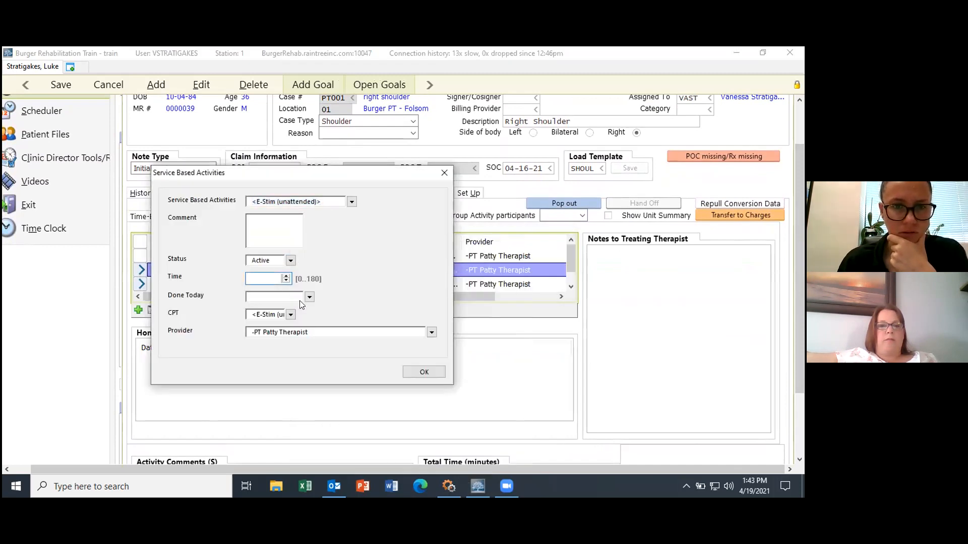
{"action": "left_click", "coordinate": [317, 323]}
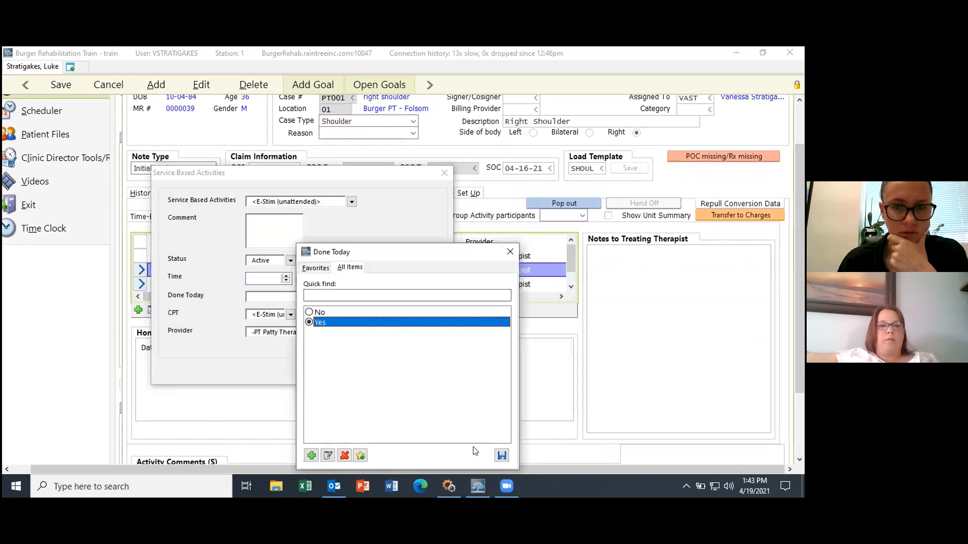
{"action": "left_click", "coordinate": [501, 456]}
{"action": "left_click", "coordinate": [260, 279]}
{"action": "type", "text": "10"}
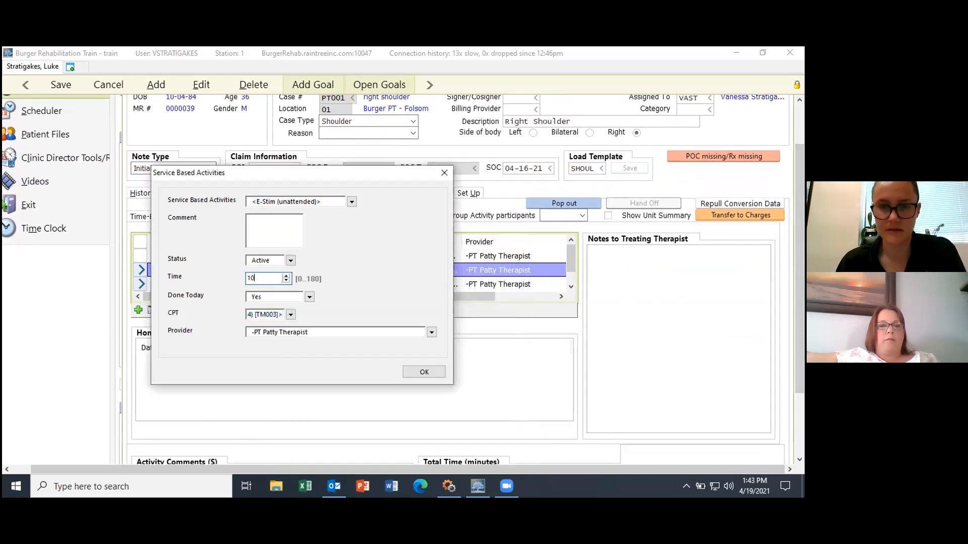
{"action": "left_click", "coordinate": [422, 372]}
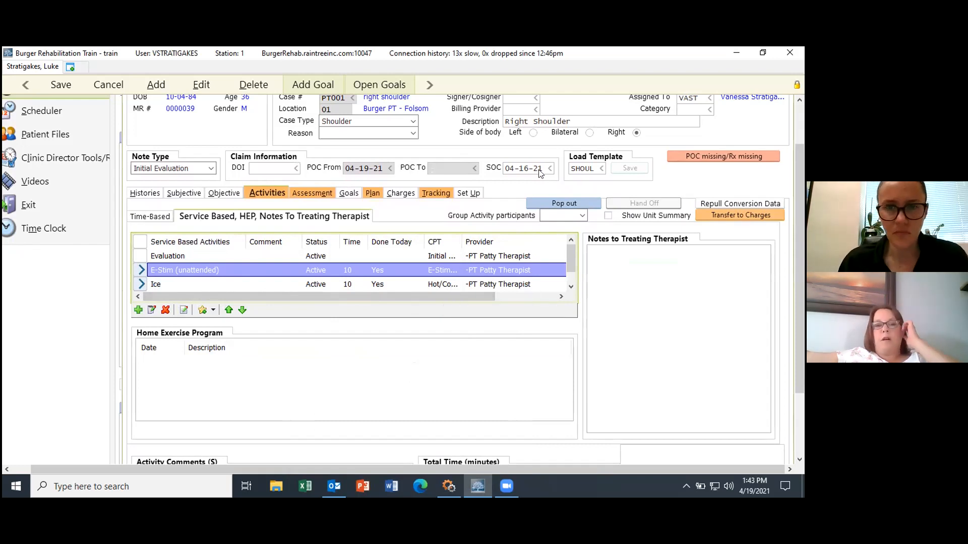
{"action": "left_click", "coordinate": [310, 193]}
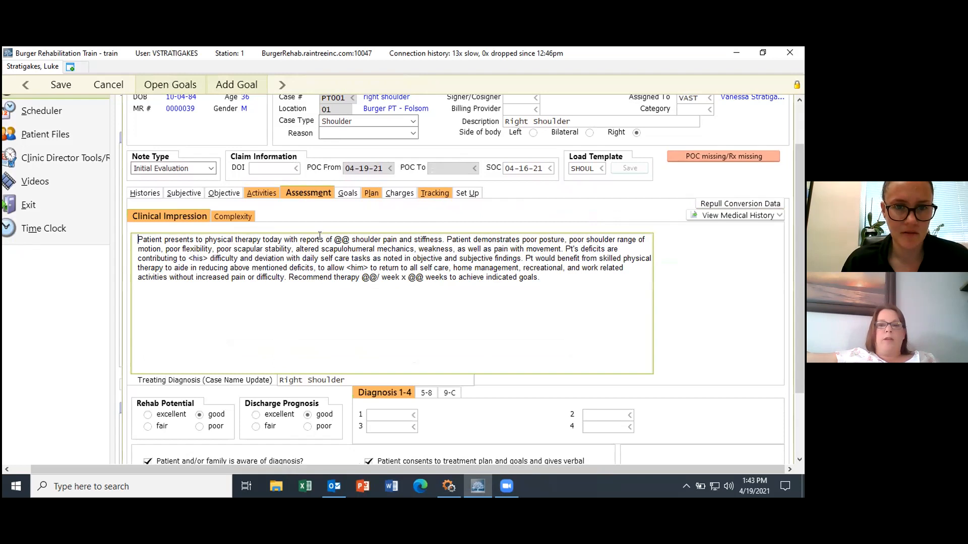
{"action": "left_click", "coordinate": [349, 239]}
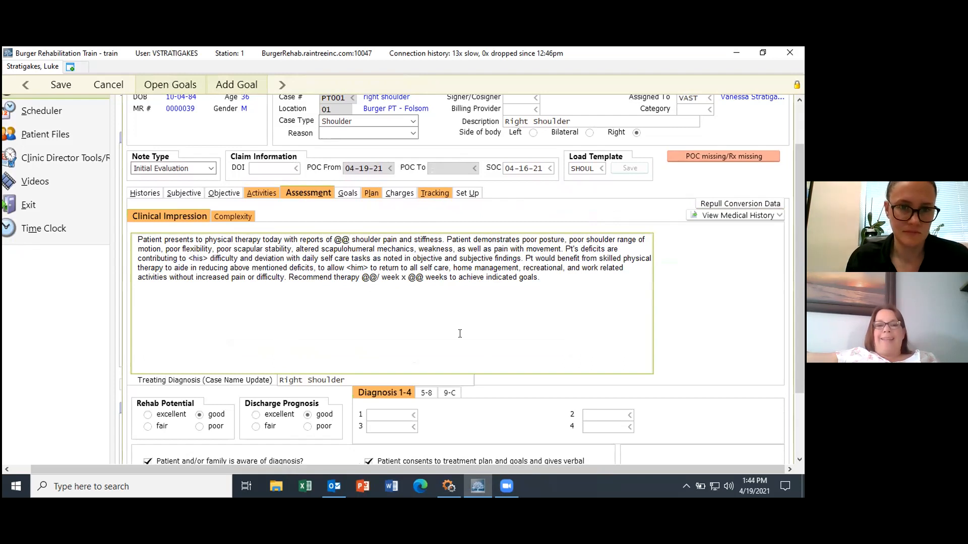
{"action": "key", "text": "BackSpace"}
{"action": "key", "text": "BackSpace"}
{"action": "key", "text": "BackSpace"}
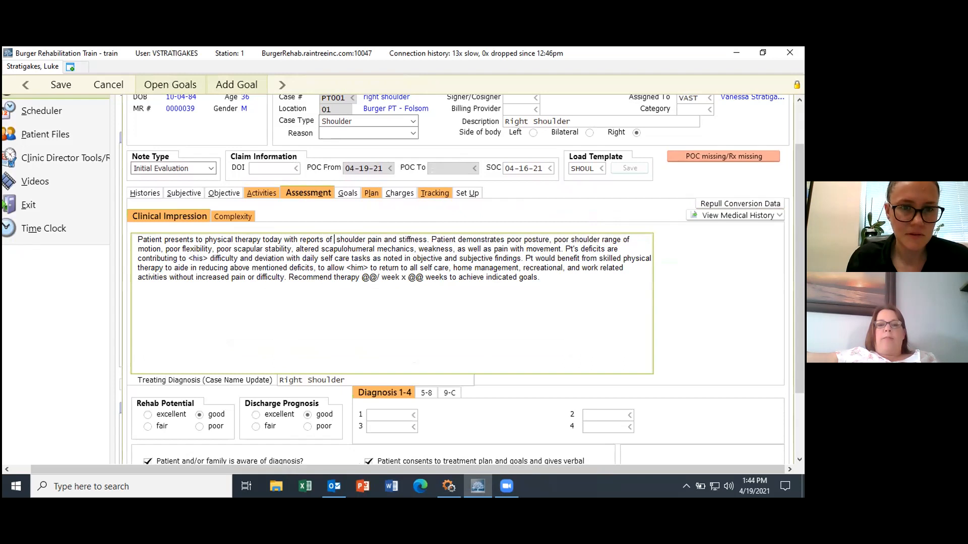
{"action": "type", "text": "@@"}
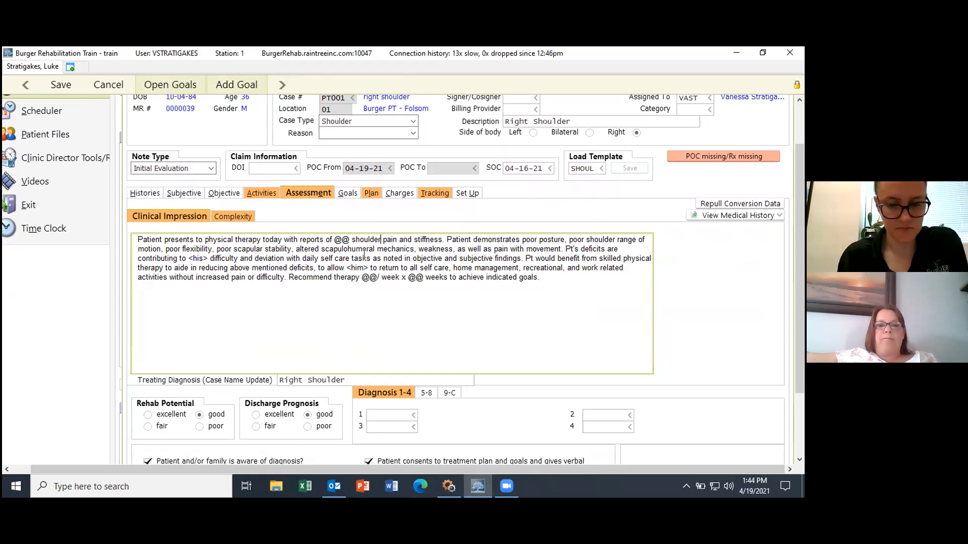
{"action": "key", "text": "F2"}
{"action": "key", "text": "F2"}
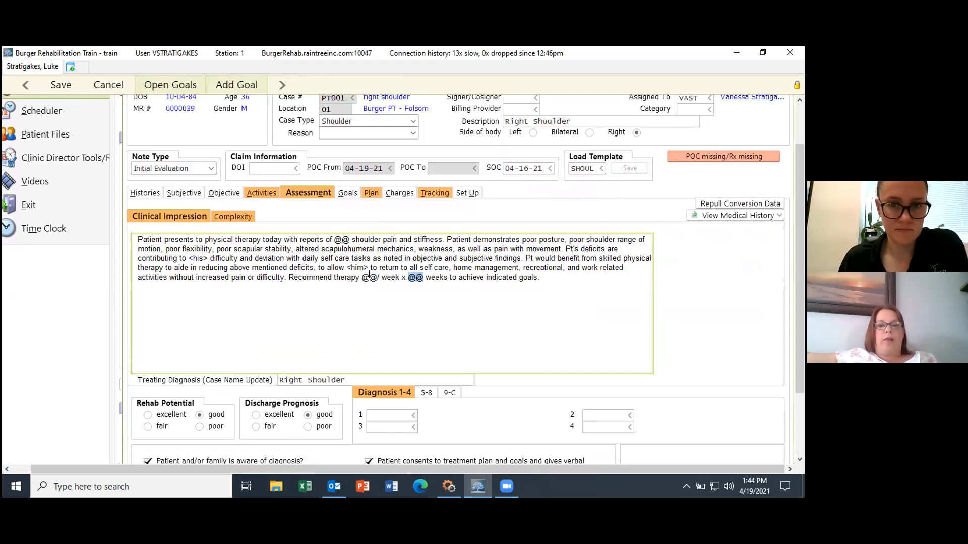
{"action": "left_click", "coordinate": [347, 238]}
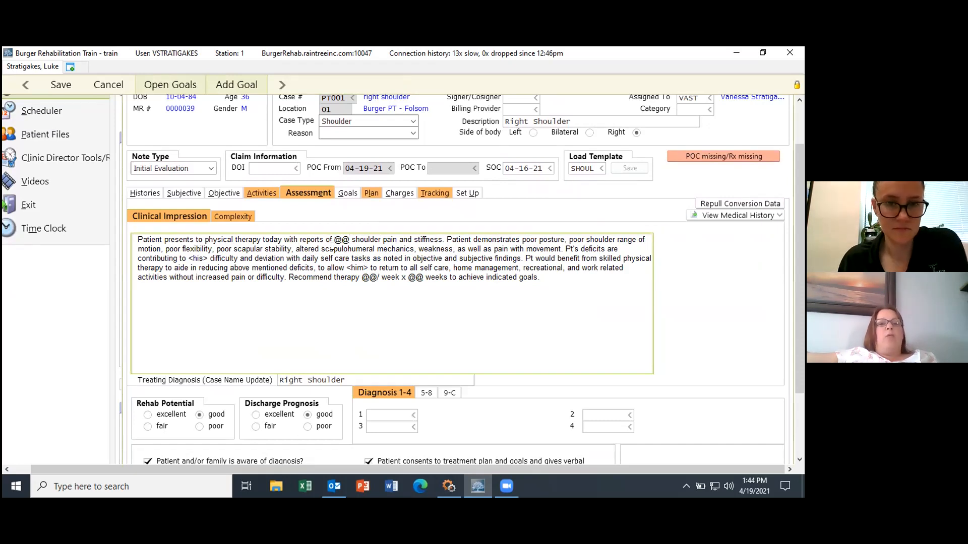
{"action": "left_click", "coordinate": [137, 240]}
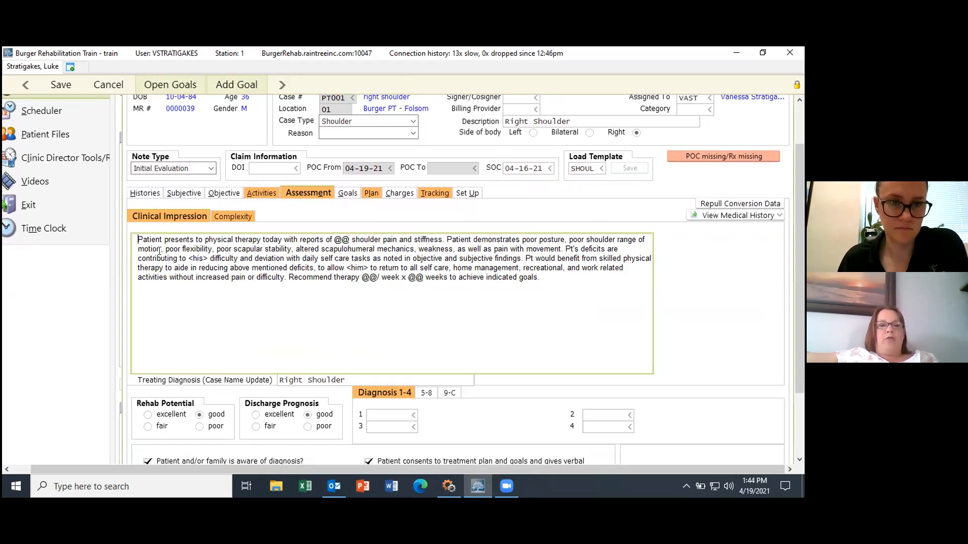
{"action": "key", "text": "F2"}
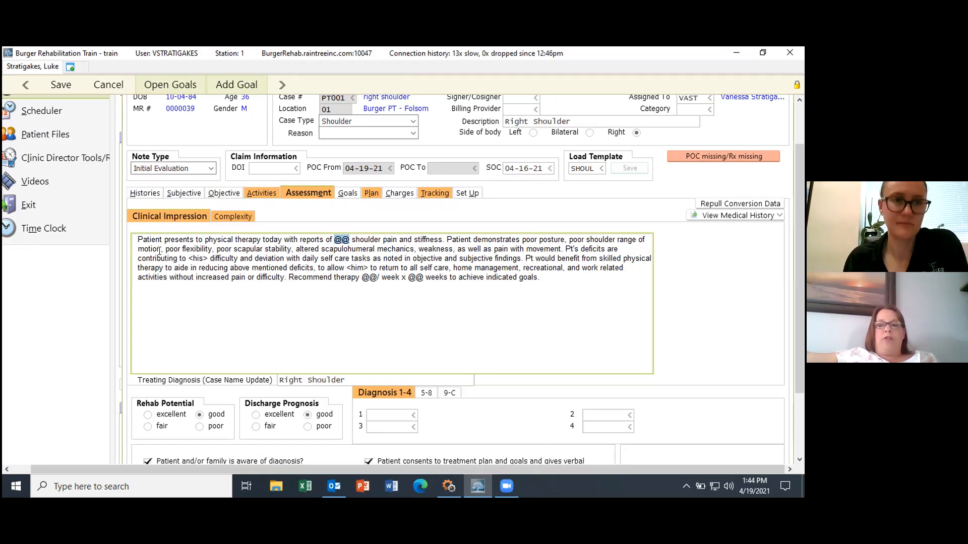
Step: Fill the clinical impression placeholders with right shoulder, 2 visits per week and 4 weeks
{"action": "type", "text": "right"}
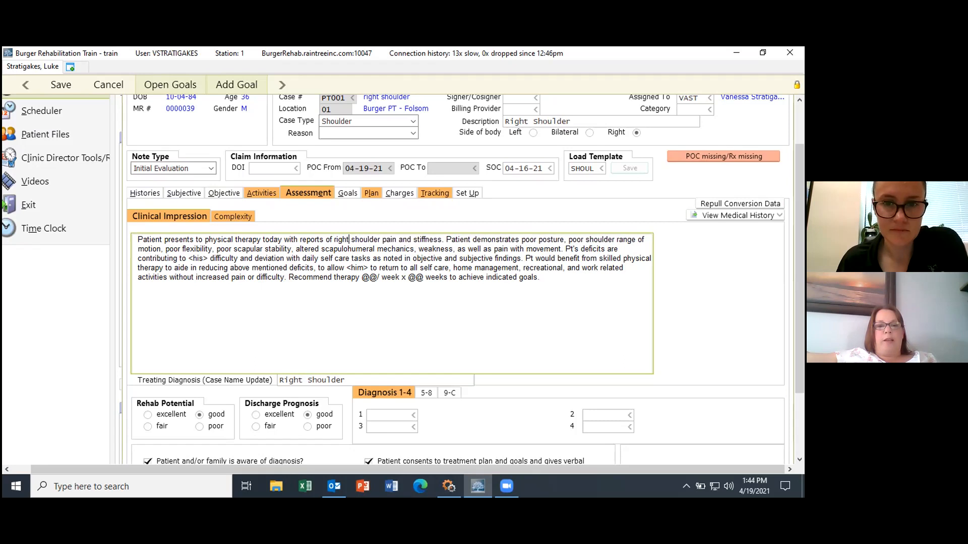
{"action": "key", "text": "F2"}
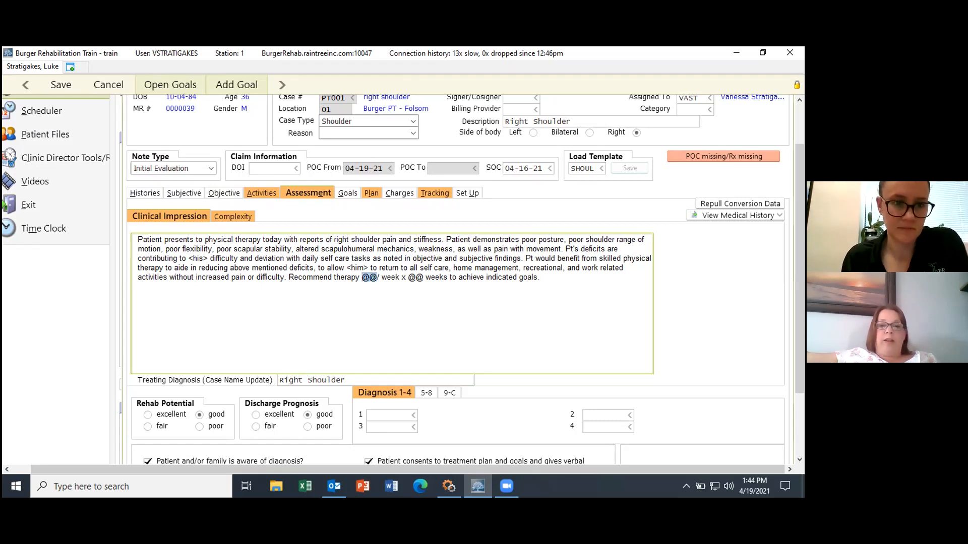
{"action": "type", "text": "2"}
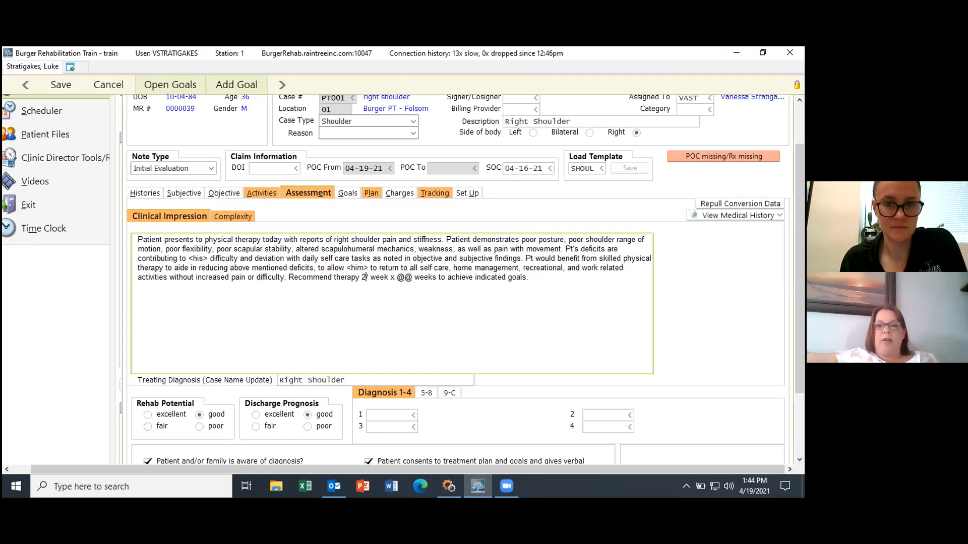
{"action": "key", "text": "F2"}
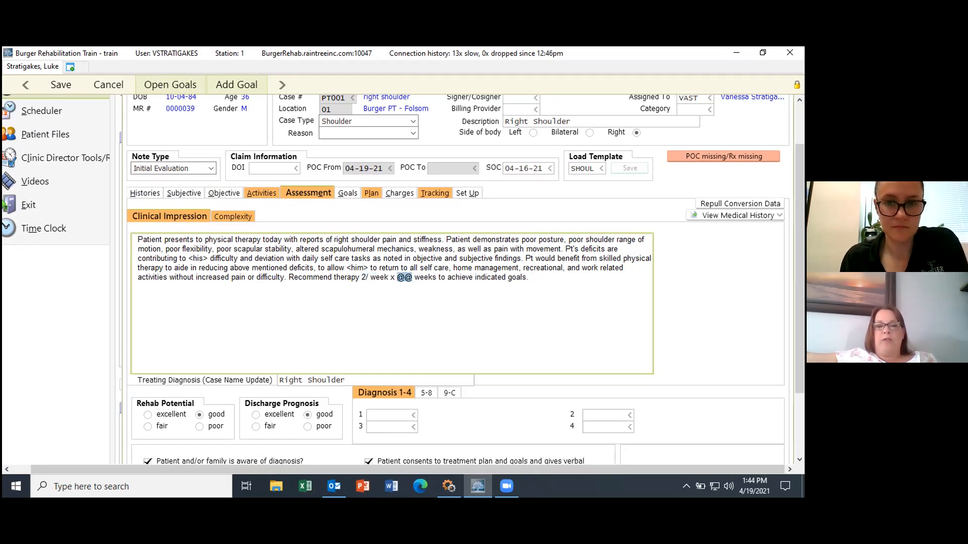
{"action": "type", "text": "4"}
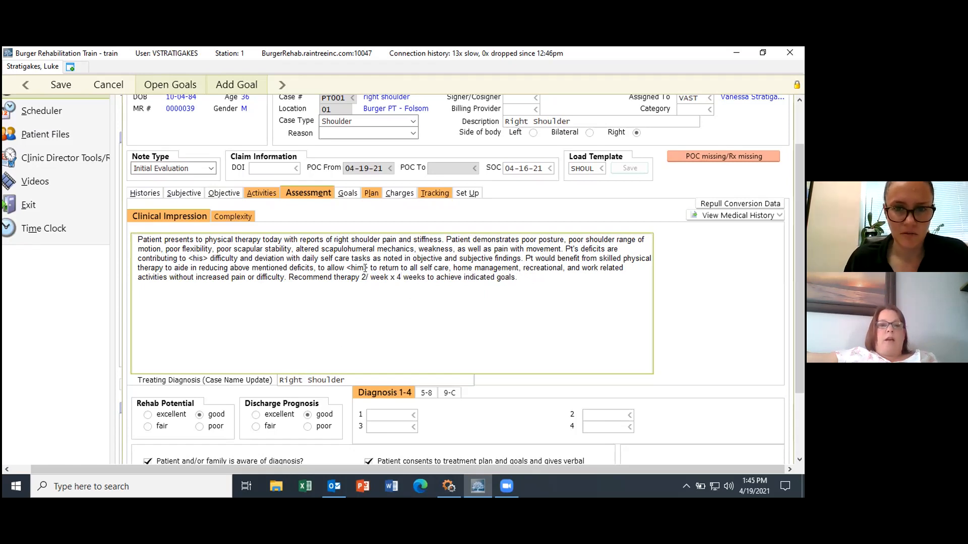
Step: Change the <him> placeholder in the clinical impression to plain him
{"action": "left_click_drag", "start_coordinate": [370, 267], "coordinate": [346, 266]}
{"action": "left_click", "coordinate": [578, 289]}
{"action": "left_click_drag", "start_coordinate": [582, 265], "coordinate": [528, 261]}
{"action": "left_click", "coordinate": [480, 279]}
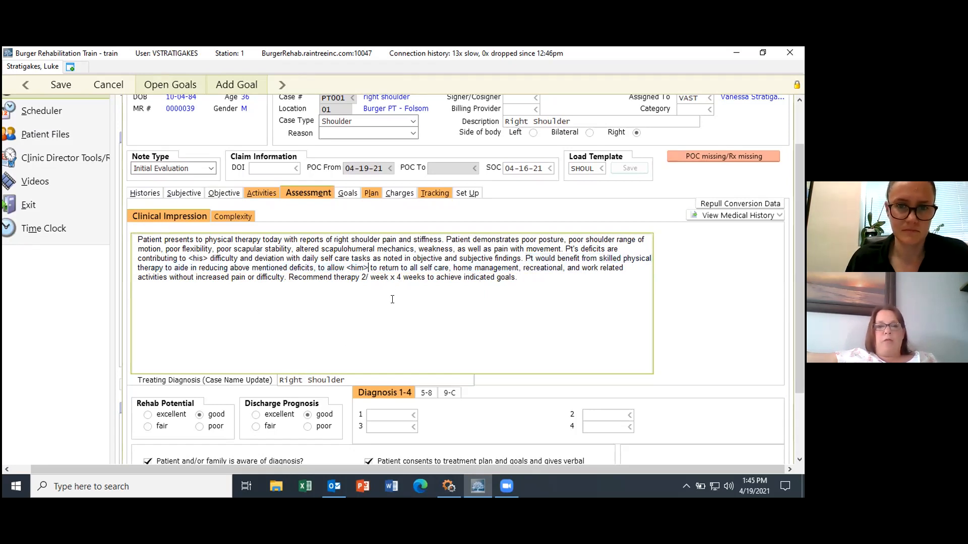
{"action": "key", "text": "BackSpace"}
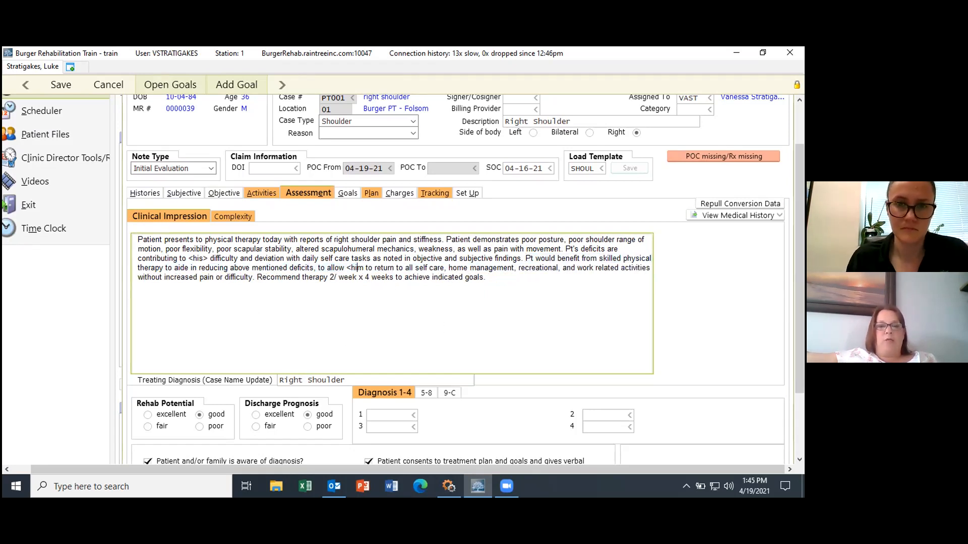
{"action": "key", "text": "Left"}
{"action": "key", "text": "BackSpace"}
{"action": "key", "text": "BackSpace"}
{"action": "key", "text": "BackSpace"}
{"action": "type", "text": "h"}
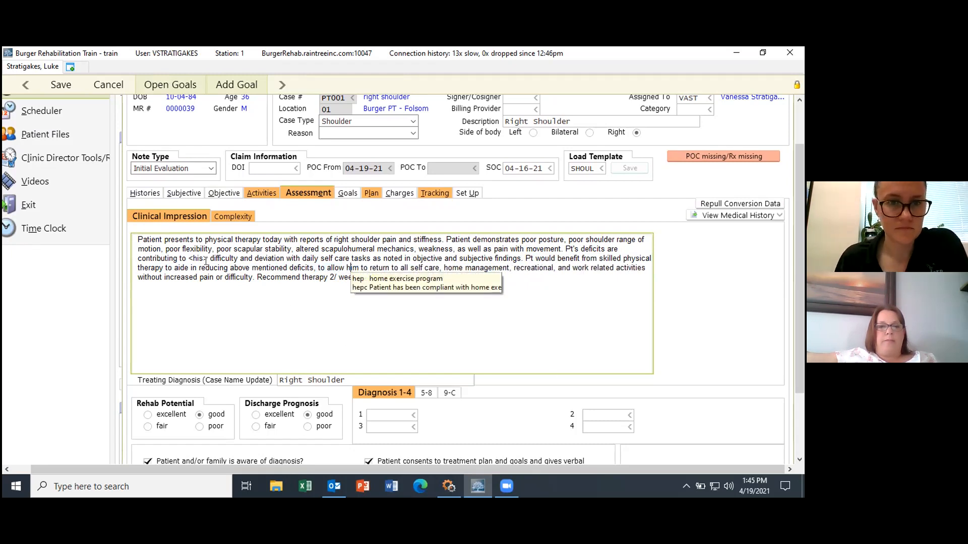
Step: Delete the angle brackets around <his>, leaving the word his
{"action": "left_click", "coordinate": [206, 258]}
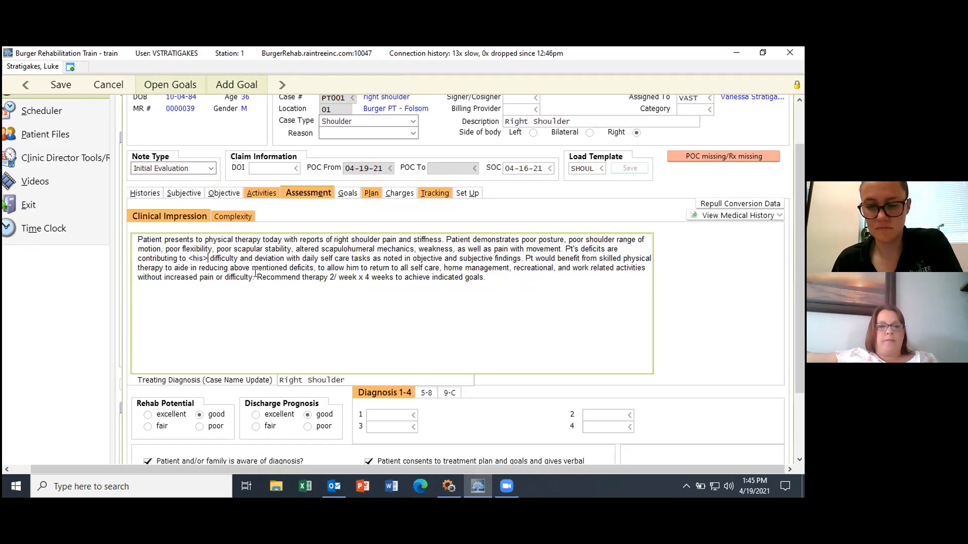
{"action": "key", "text": "BackSpace"}
{"action": "key", "text": "Left"}
{"action": "key", "text": "Left"}
{"action": "key", "text": "Left"}
{"action": "key", "text": "BackSpace"}
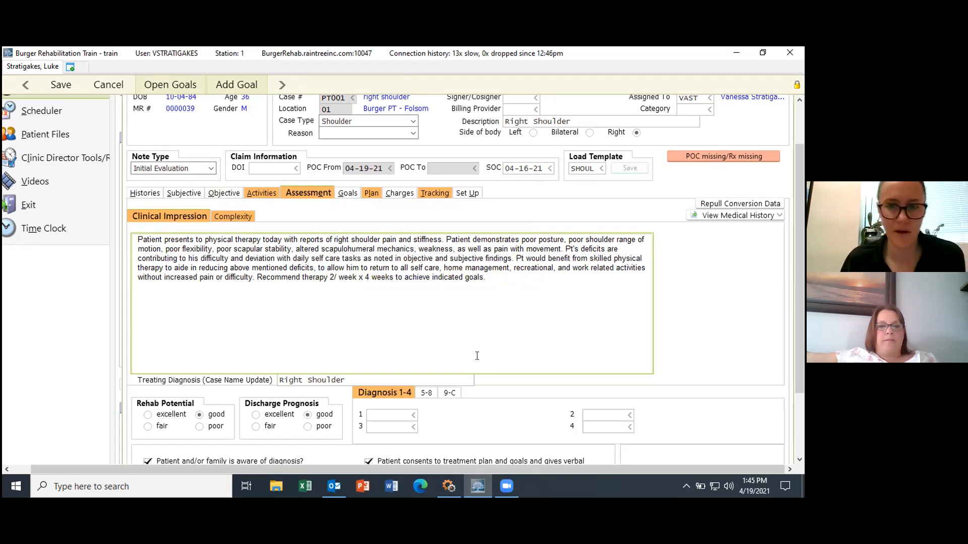
Step: Choose good for both Rehab Potential and Discharge Prognosis
{"action": "left_click", "coordinate": [200, 414]}
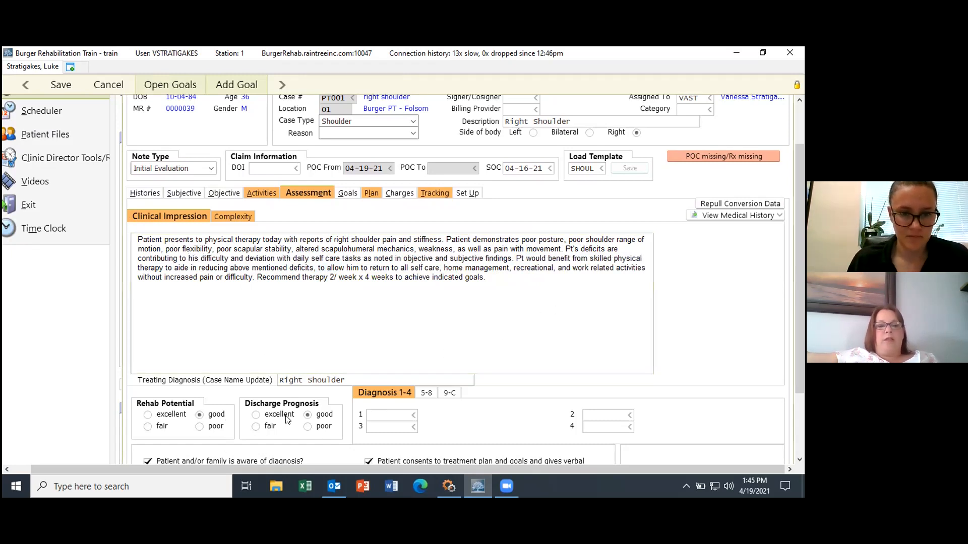
{"action": "left_click", "coordinate": [307, 416]}
{"action": "left_click", "coordinate": [204, 414]}
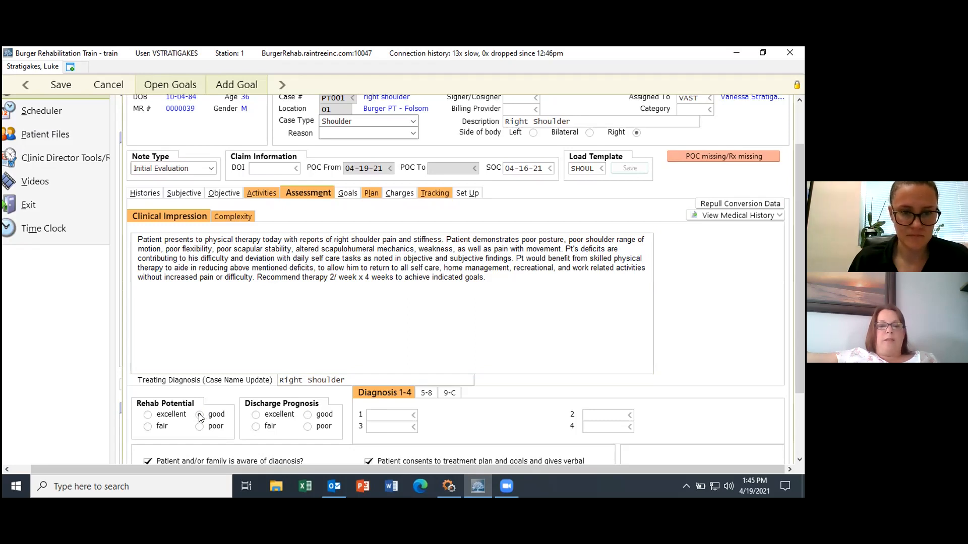
{"action": "left_click", "coordinate": [307, 415]}
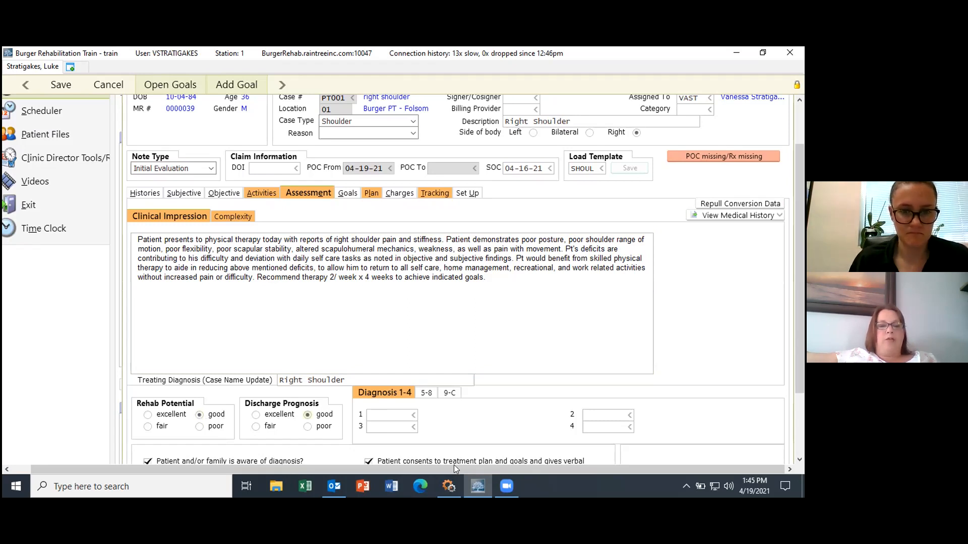
{"action": "left_click_drag", "start_coordinate": [802, 291], "coordinate": [801, 362]}
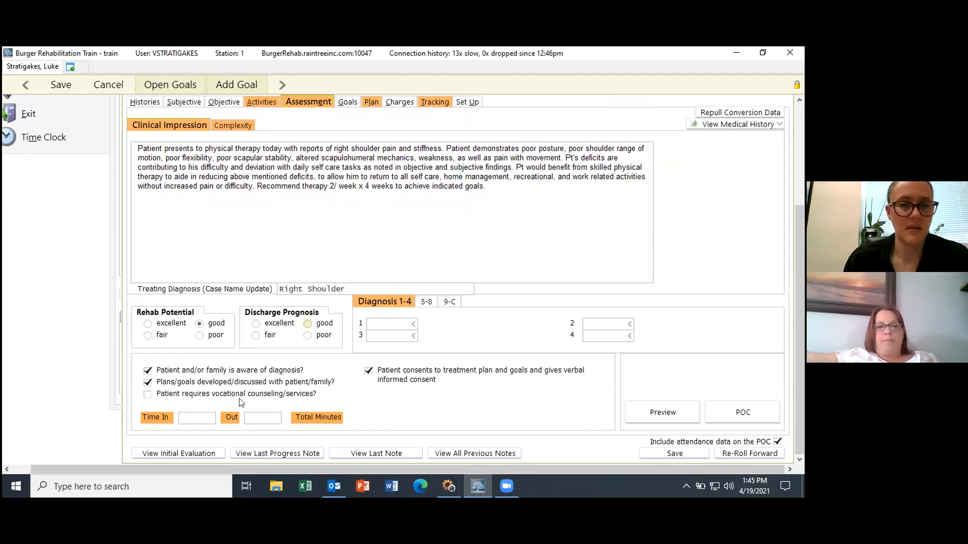
{"action": "left_click", "coordinate": [413, 325]}
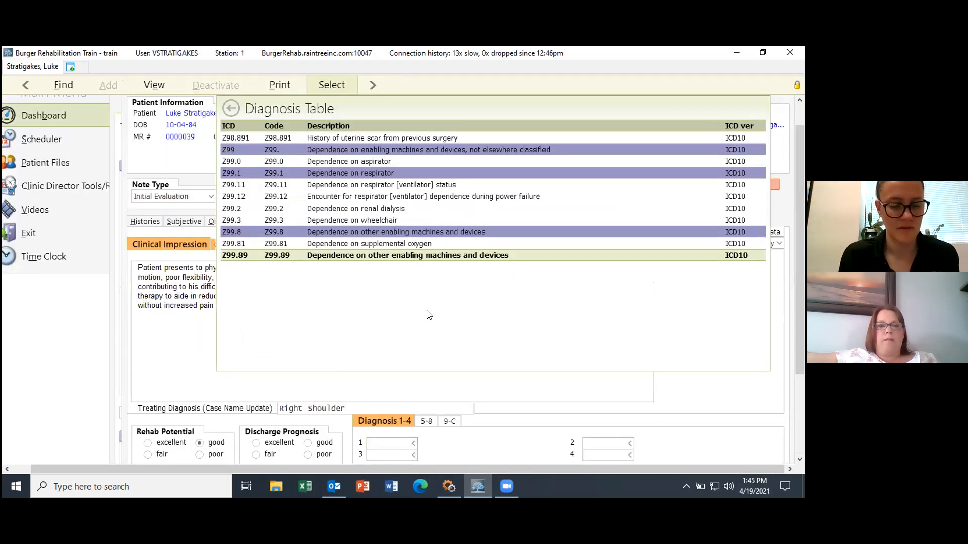
Step: Search the ICD10 table for SHOULDER and enter M75.91, right shoulder lesion, as Diagnosis 1
{"action": "key", "text": "f"}
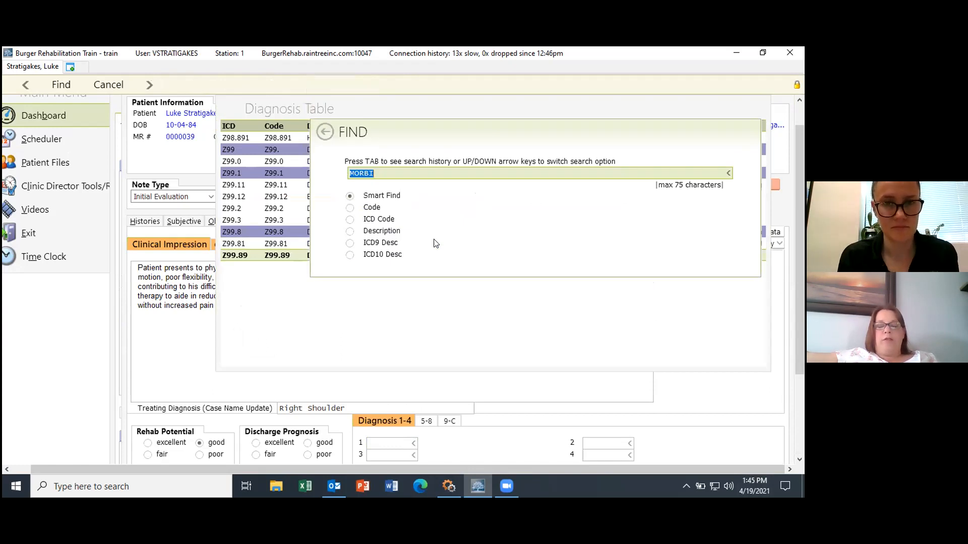
{"action": "type", "text": "SHOULDER"}
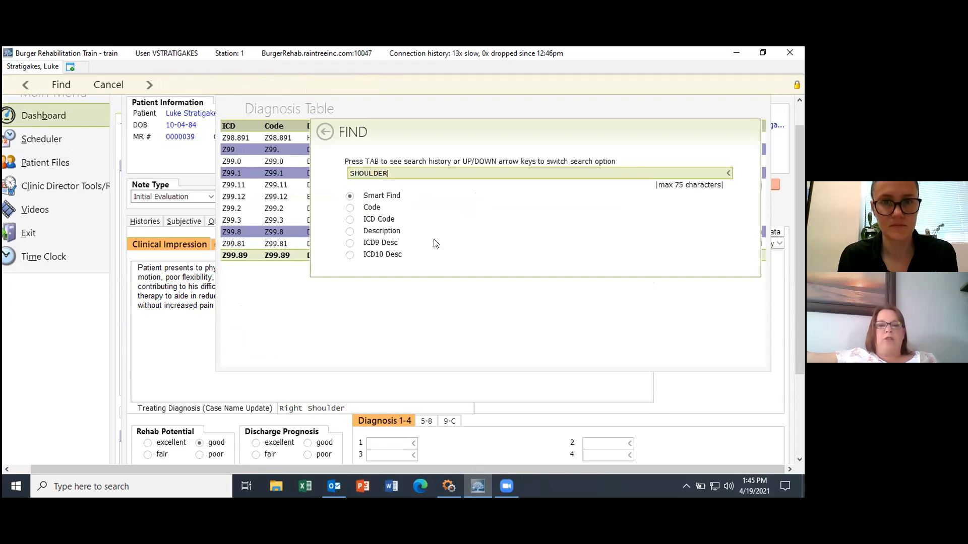
{"action": "key", "text": "Return"}
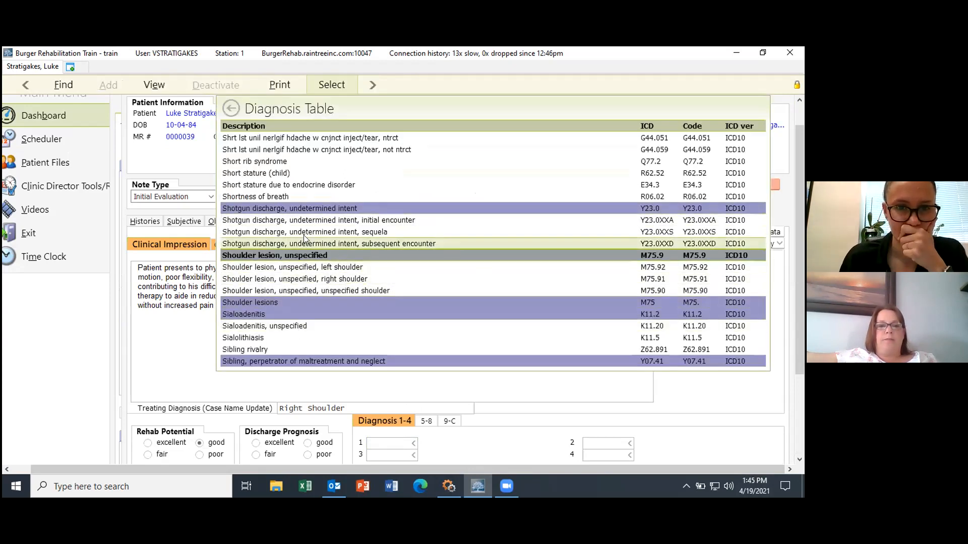
{"action": "left_click", "coordinate": [305, 280]}
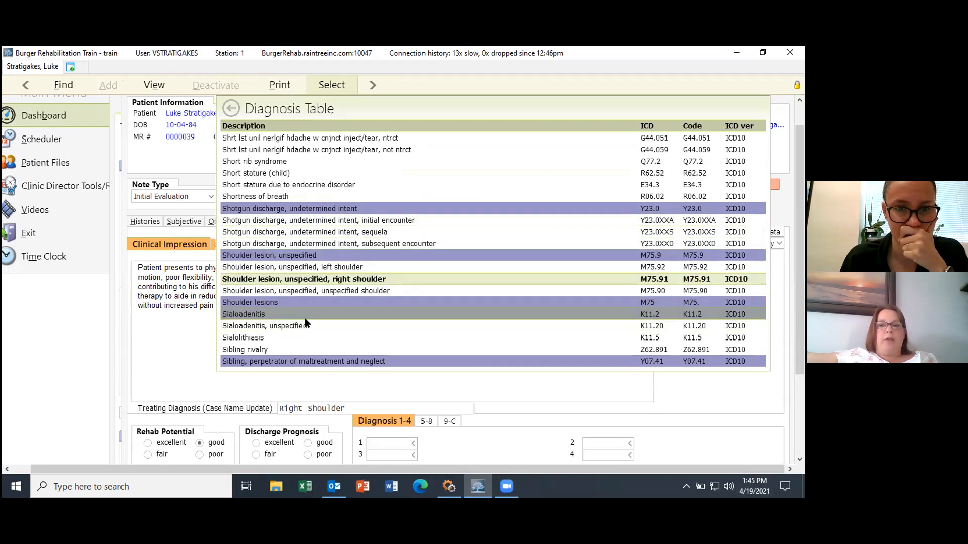
{"action": "double_click", "coordinate": [304, 279]}
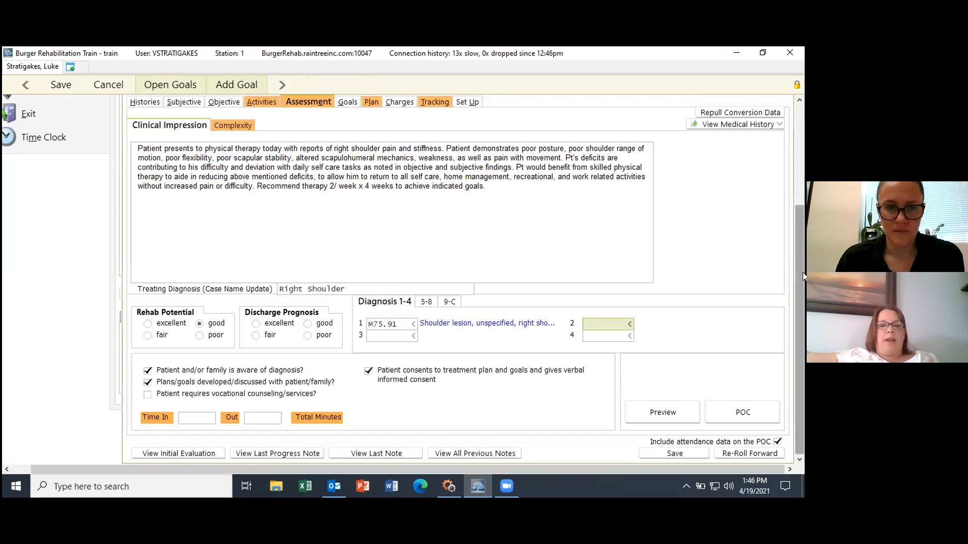
Step: Enter the visit's Time In as 01:00p and Time Out as 01:50p
{"action": "left_click", "coordinate": [182, 418]}
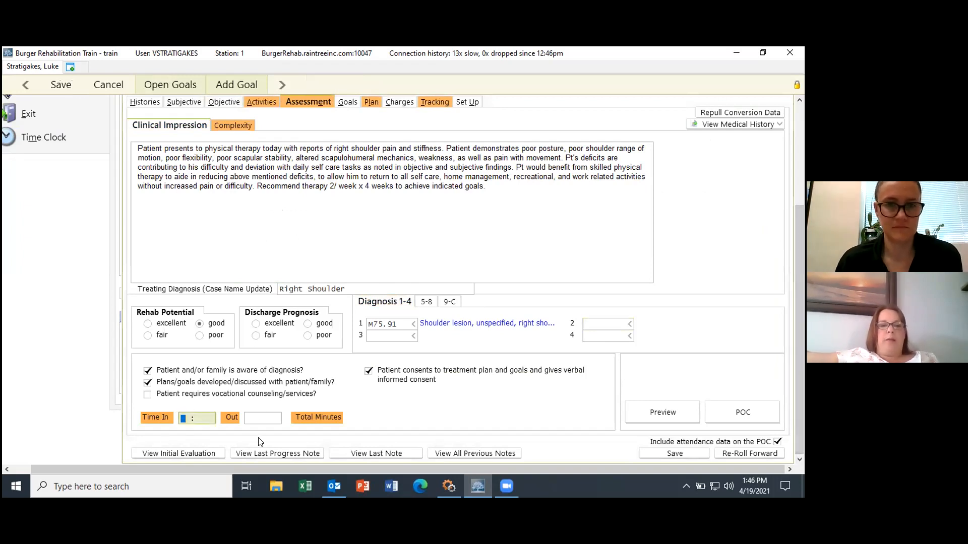
{"action": "type", "text": "100"}
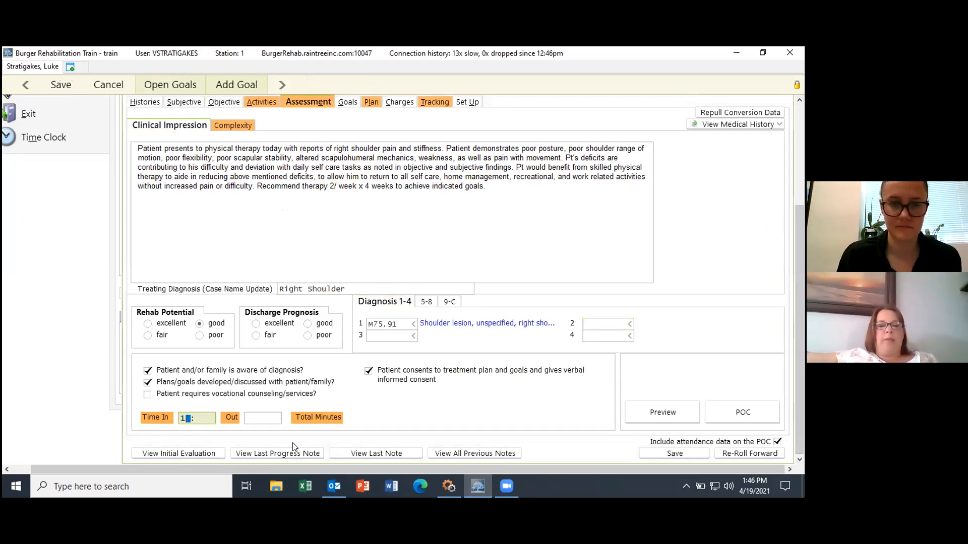
{"action": "key", "text": "BackSpace"}
{"action": "key", "text": "BackSpace"}
{"action": "key", "text": "BackSpace"}
{"action": "type", "text": "01:00p"}
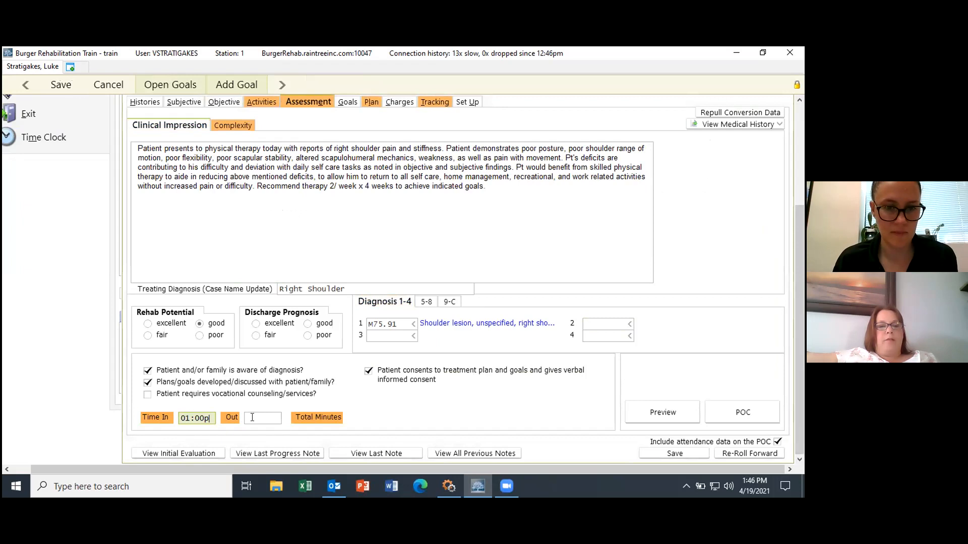
{"action": "left_click", "coordinate": [252, 417]}
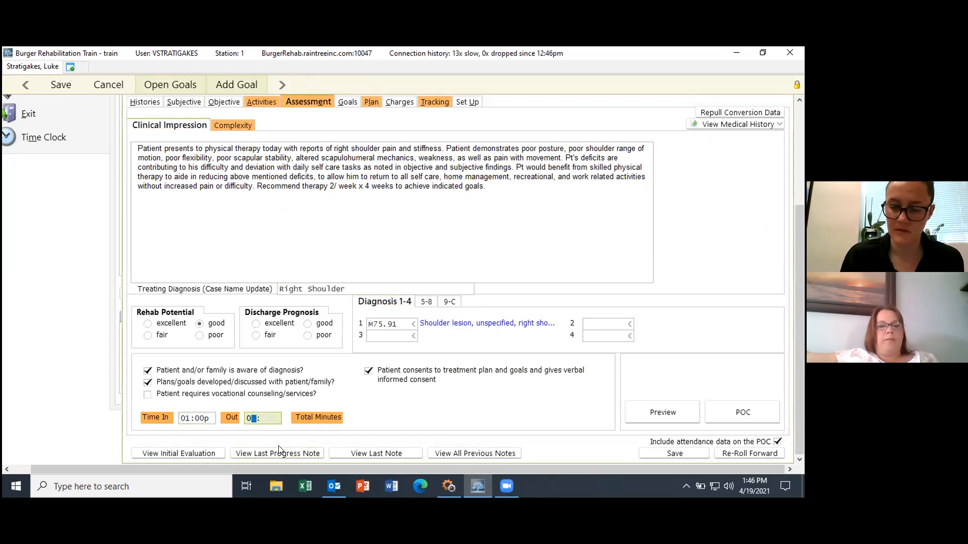
{"action": "type", "text": "150p"}
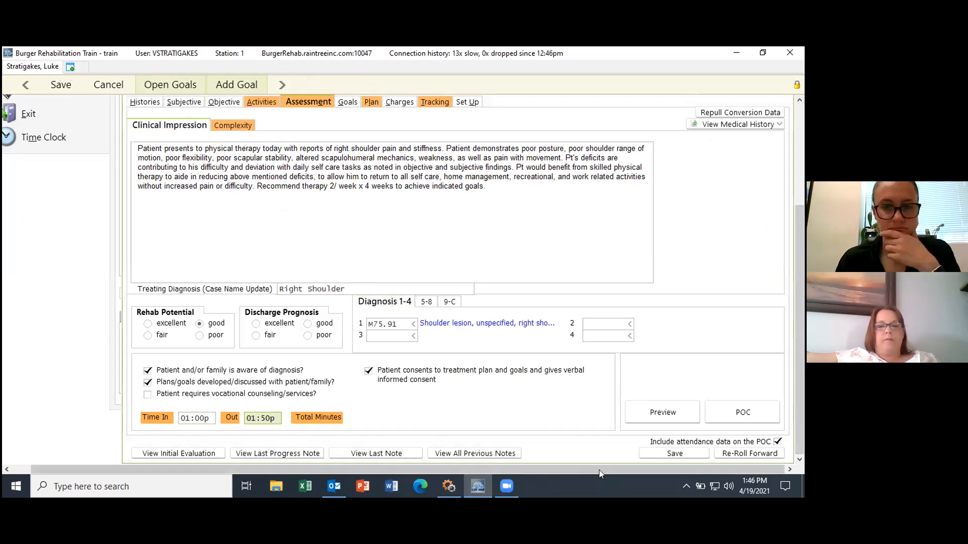
Step: Review the Goals list, then return to the Assessment's Complexity page
{"action": "left_click_drag", "start_coordinate": [797, 319], "coordinate": [802, 206]}
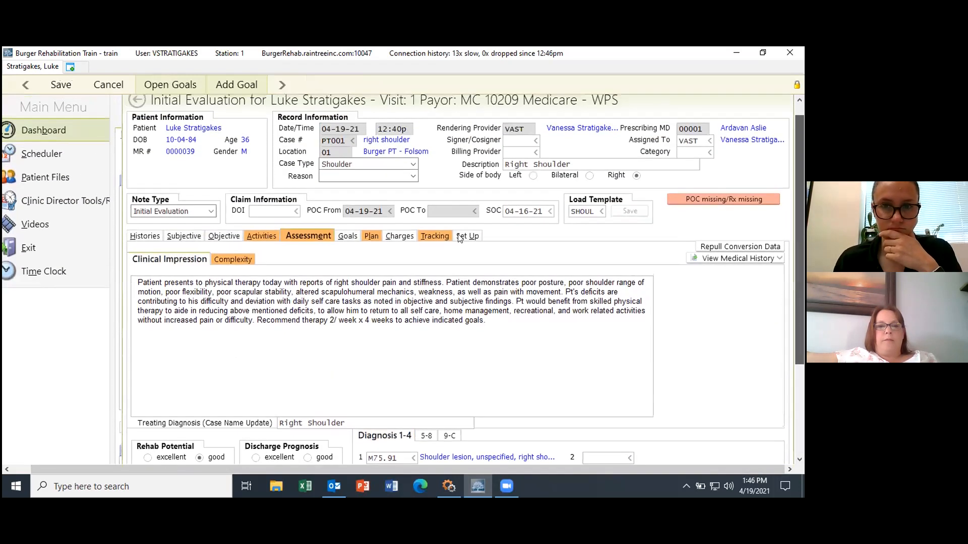
{"action": "left_click", "coordinate": [346, 236]}
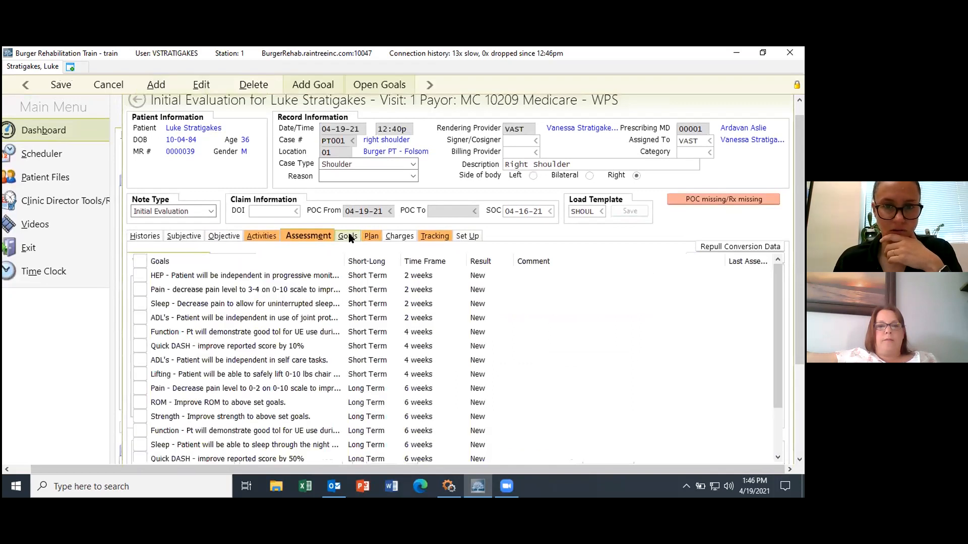
{"action": "mouse_move", "coordinate": [801, 265]}
{"action": "left_mouse_down"}
{"action": "mouse_move", "coordinate": [802, 302]}
{"action": "mouse_move", "coordinate": [803, 255]}
{"action": "left_mouse_up"}
{"action": "left_click", "coordinate": [305, 212]}
{"action": "left_click_drag", "start_coordinate": [801, 227], "coordinate": [802, 304]}
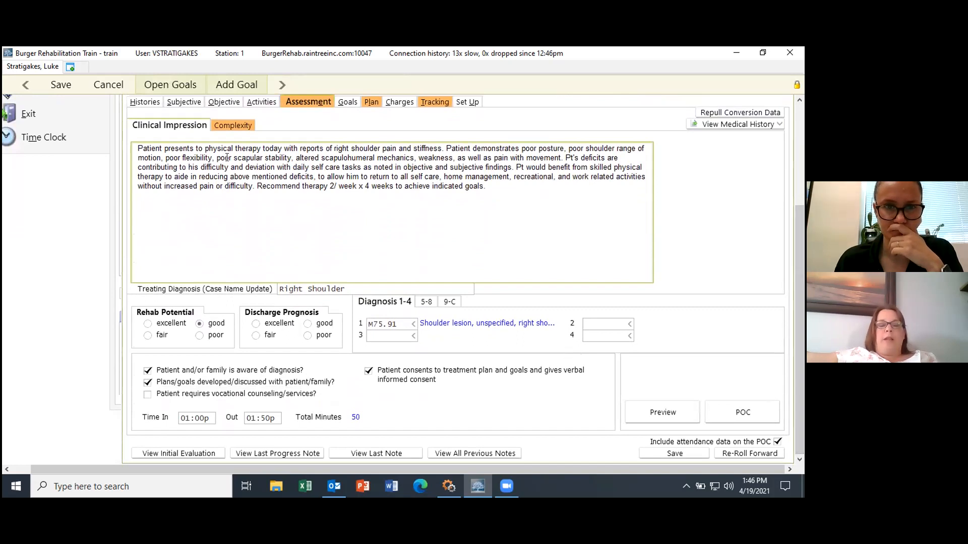
{"action": "left_click", "coordinate": [223, 124]}
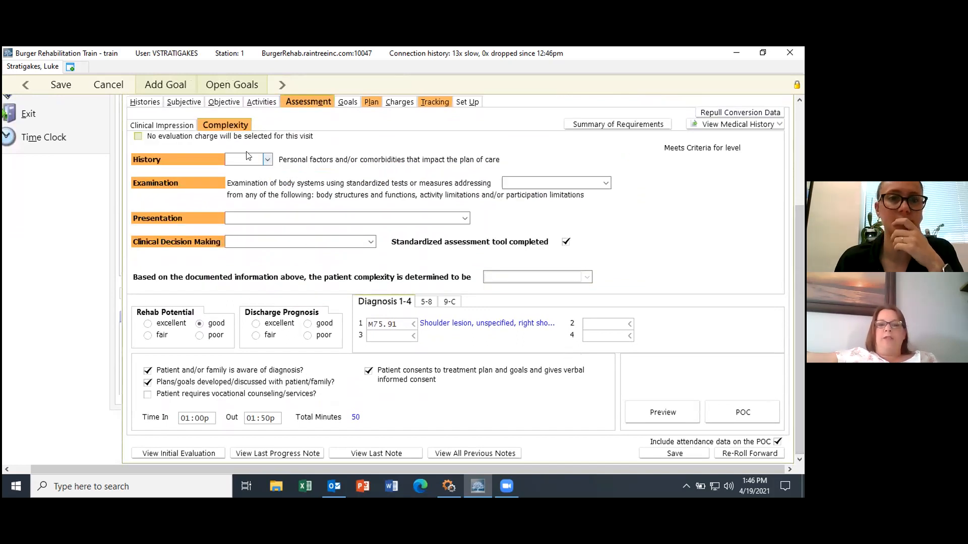
Step: Rate complexity: History 1-2, Examination 1-2 elements, Presentation stable/uncomplicated, Clinical Decision Making Low complexity
{"action": "left_click", "coordinate": [267, 160]}
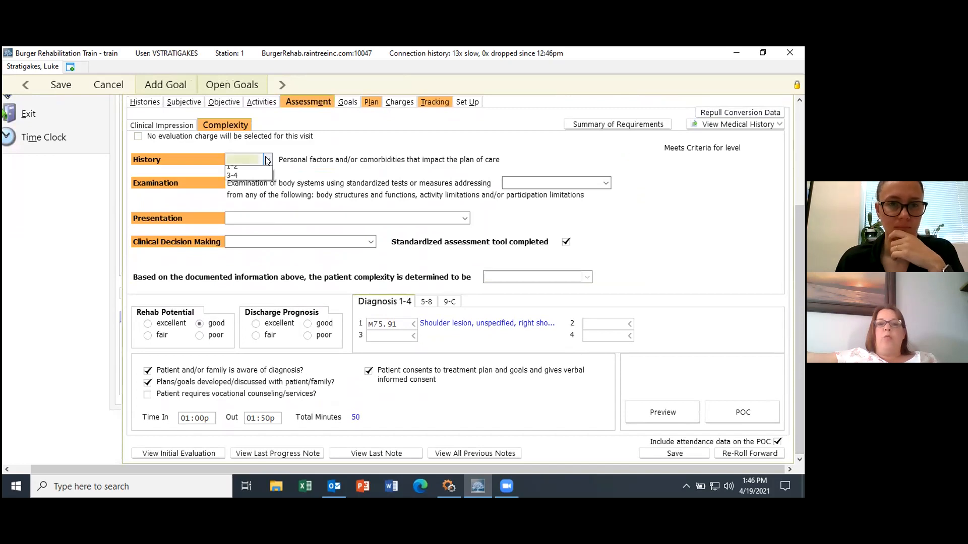
{"action": "left_click", "coordinate": [251, 187]}
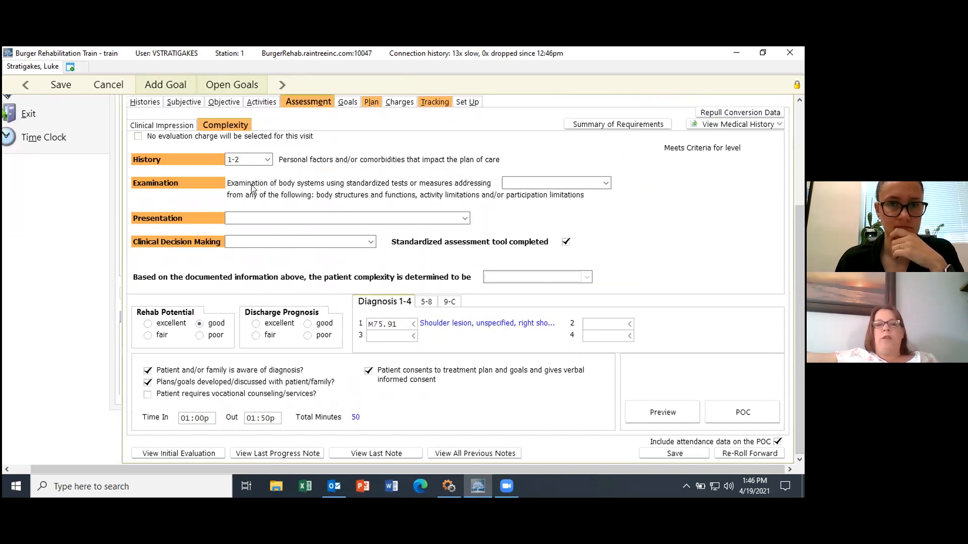
{"action": "left_click", "coordinate": [606, 183]}
{"action": "left_click", "coordinate": [567, 204]}
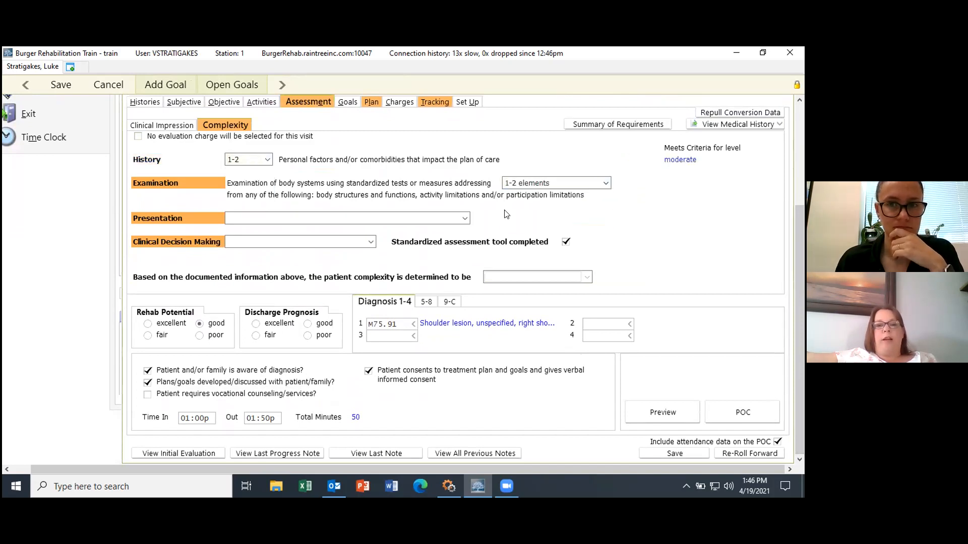
{"action": "left_click", "coordinate": [355, 218]}
{"action": "left_click", "coordinate": [355, 239]}
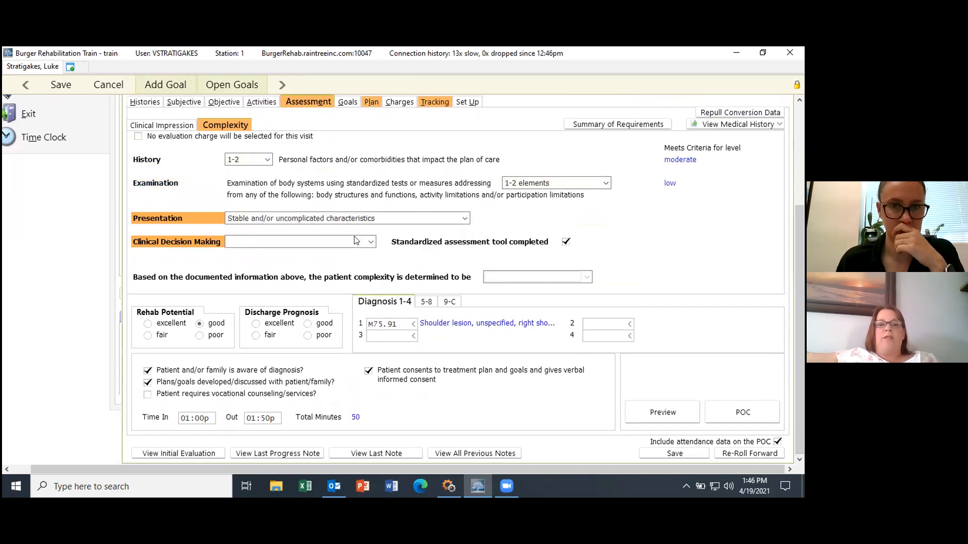
{"action": "left_click", "coordinate": [367, 243]}
{"action": "left_click", "coordinate": [323, 251]}
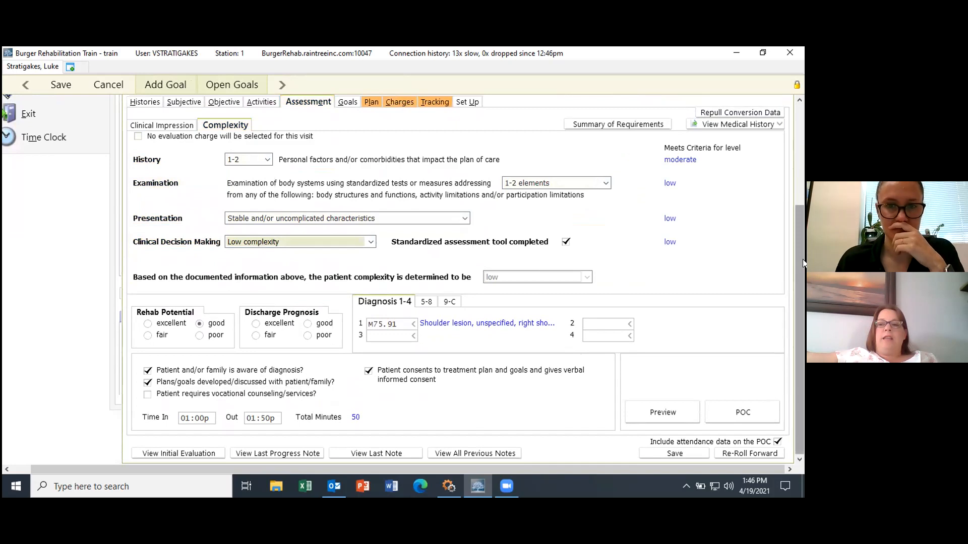
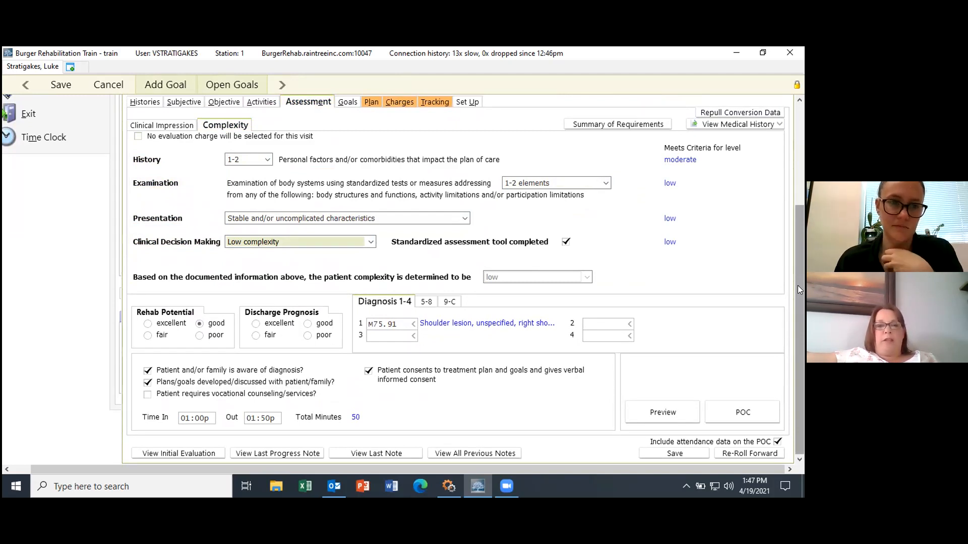
Step: Bring up the Goals list and scroll through the short- and long-term goals
{"action": "left_click_drag", "start_coordinate": [801, 288], "coordinate": [795, 237]}
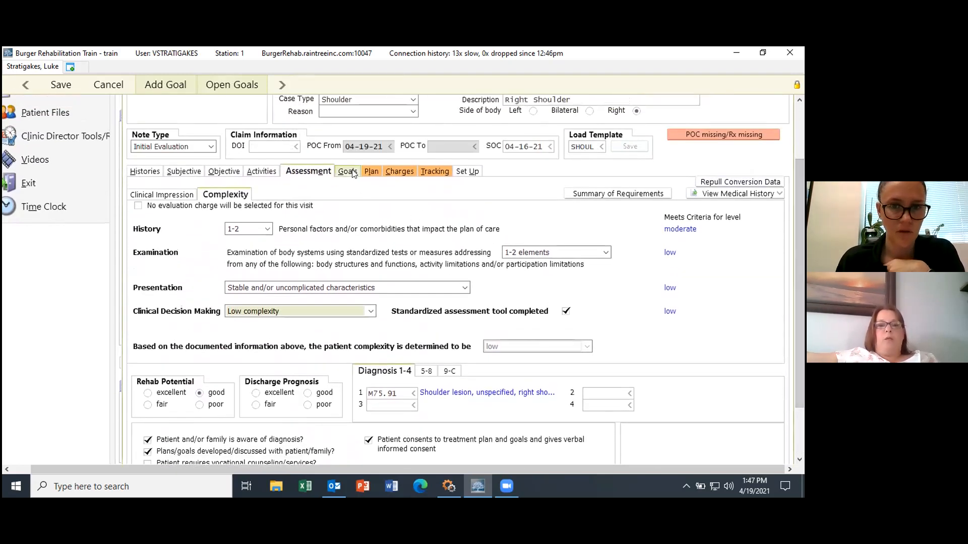
{"action": "left_click", "coordinate": [348, 171]}
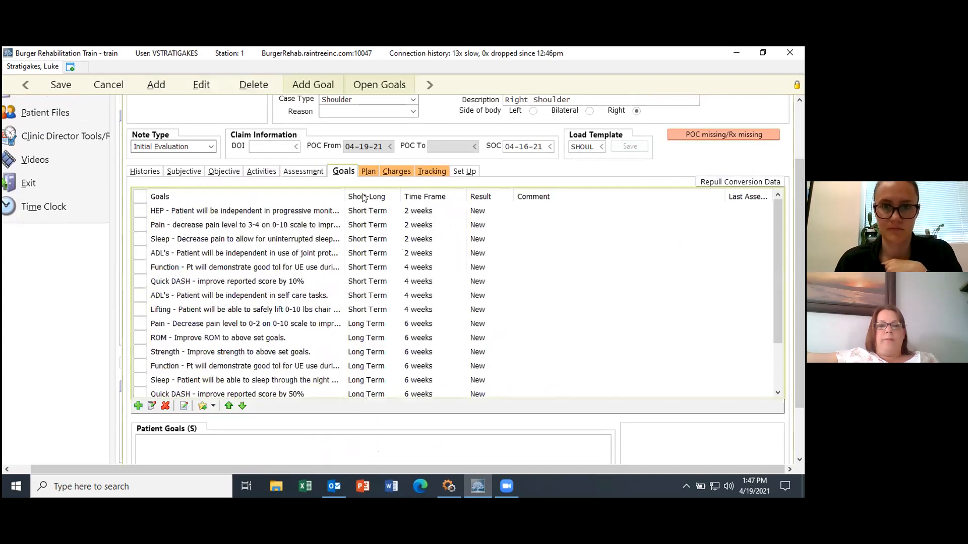
{"action": "left_click_drag", "start_coordinate": [801, 181], "coordinate": [802, 190]}
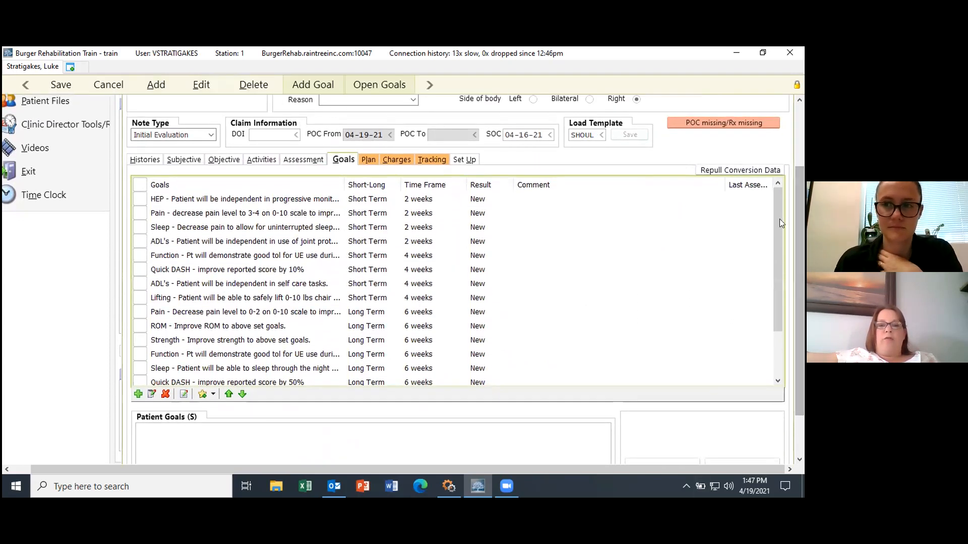
{"action": "mouse_move", "coordinate": [778, 227]}
{"action": "left_mouse_down"}
{"action": "mouse_move", "coordinate": [782, 266]}
{"action": "mouse_move", "coordinate": [776, 216]}
{"action": "left_mouse_up"}
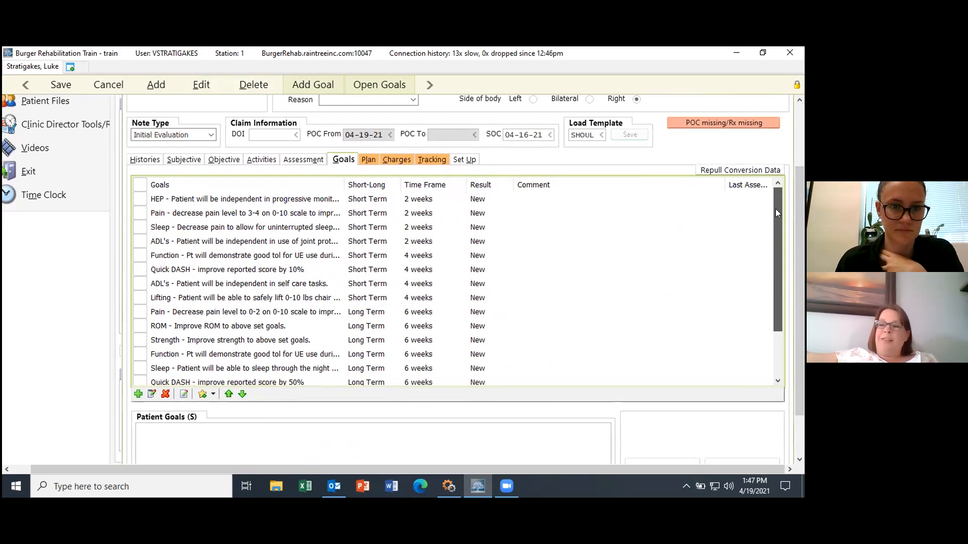
{"action": "left_click_drag", "start_coordinate": [775, 217], "coordinate": [777, 267]}
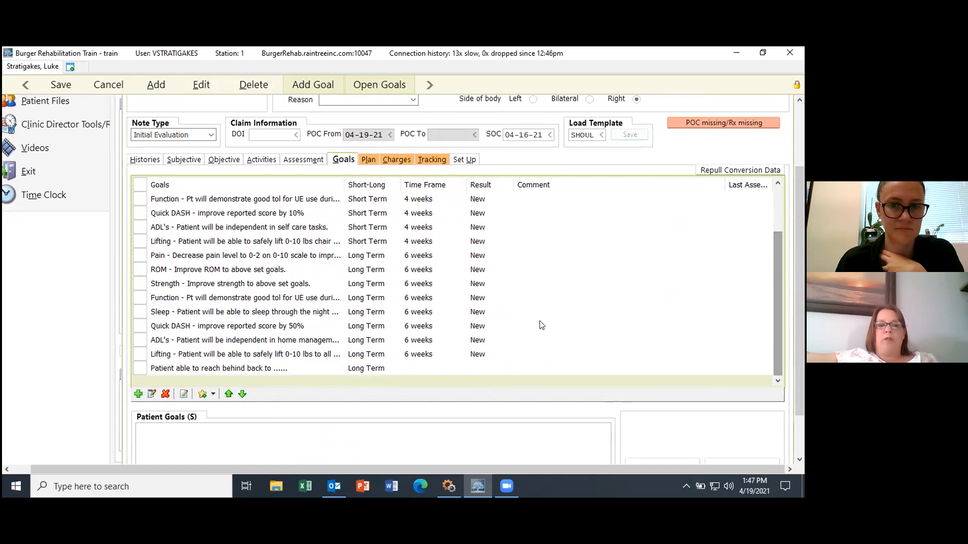
Step: Inspect the long-term Lifting goal's result options, leaving it as New and unchanged
{"action": "left_click", "coordinate": [204, 368]}
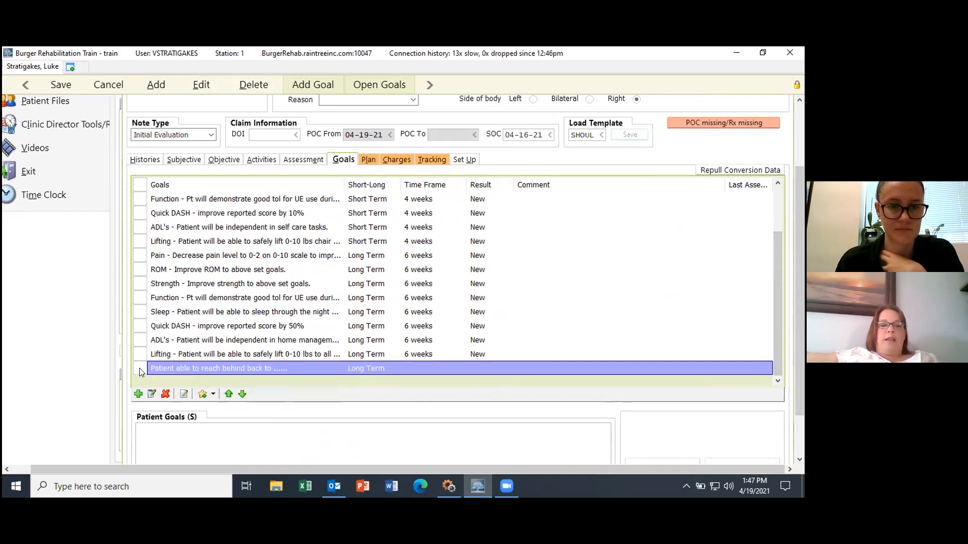
{"action": "left_click", "coordinate": [199, 354]}
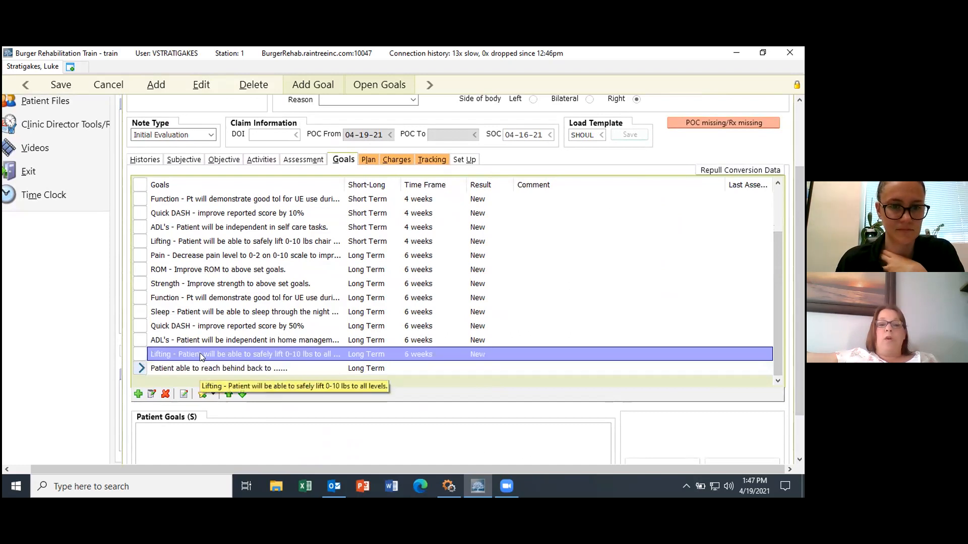
{"action": "left_click", "coordinate": [536, 289]}
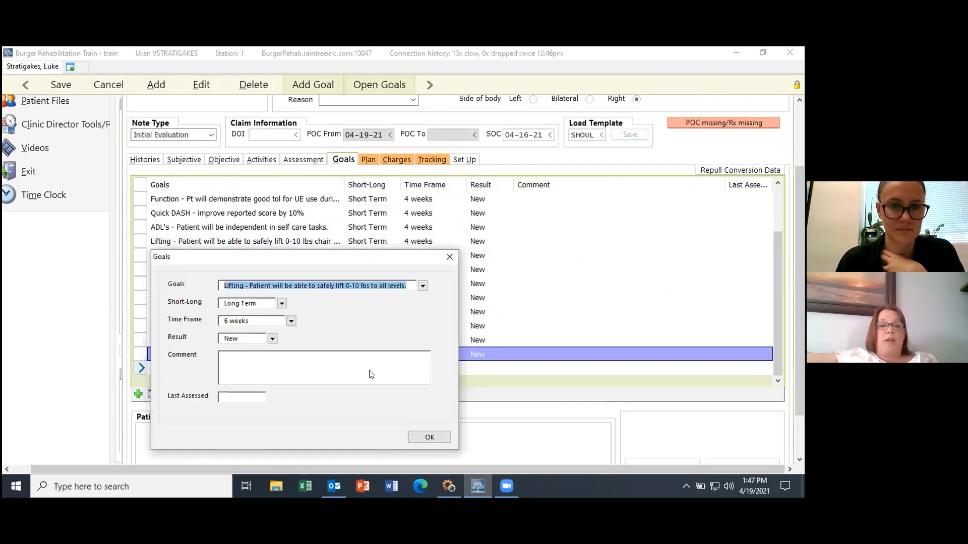
{"action": "left_click", "coordinate": [272, 339]}
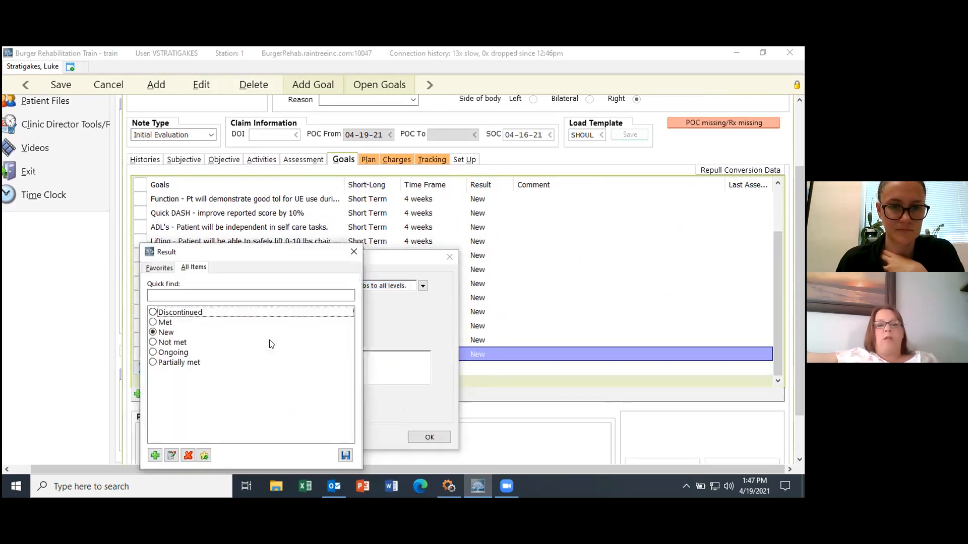
{"action": "left_click", "coordinate": [353, 251]}
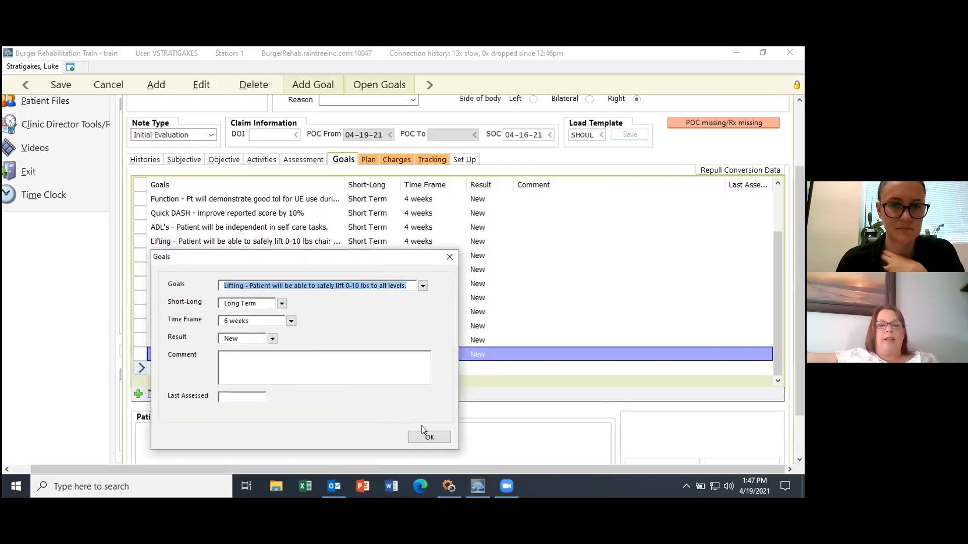
{"action": "left_click", "coordinate": [445, 258]}
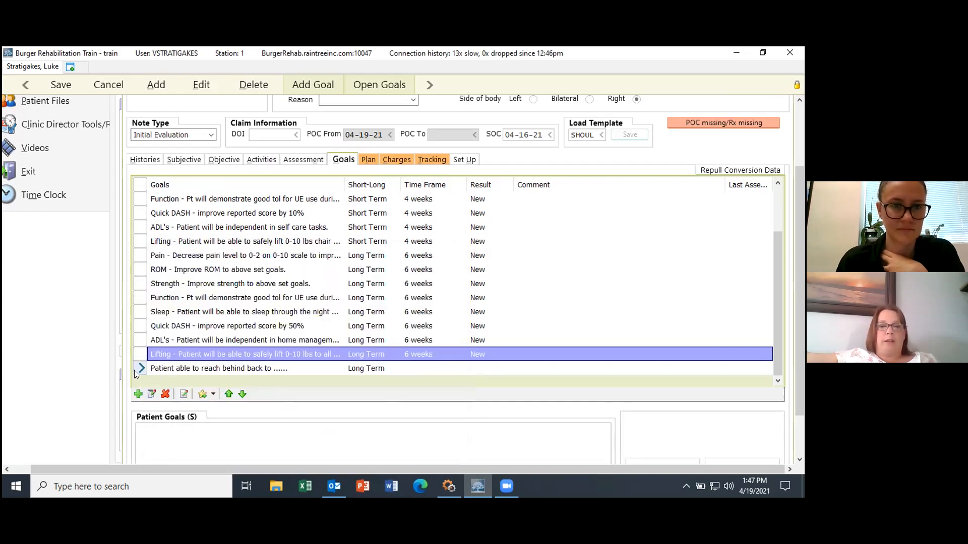
{"action": "left_click", "coordinate": [211, 283]}
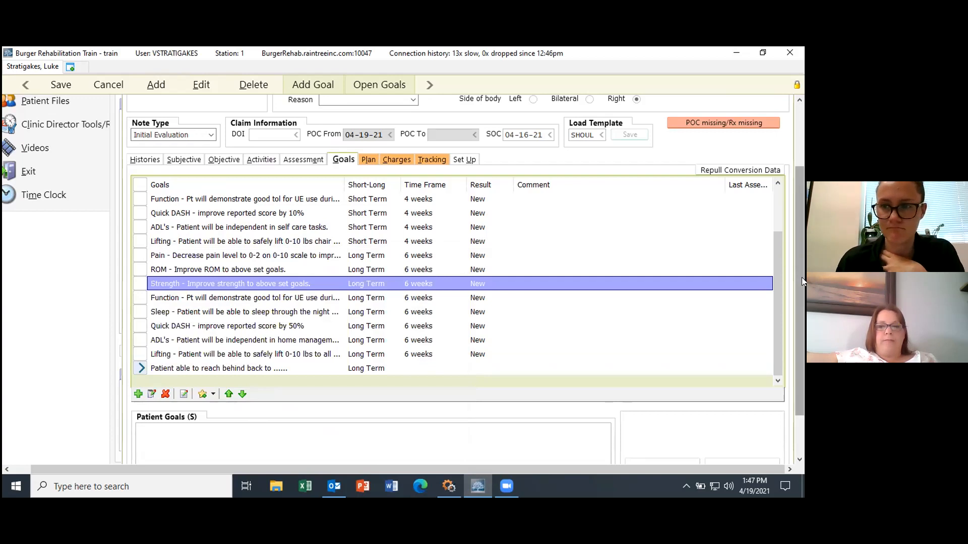
{"action": "left_click_drag", "start_coordinate": [802, 277], "coordinate": [802, 285]}
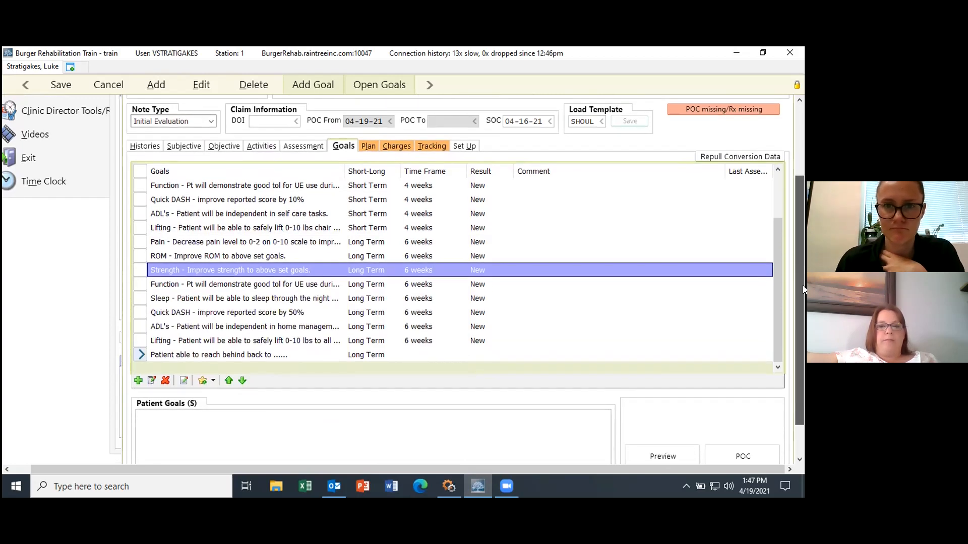
Step: Delete Modalities - Ultrasound from the Plan's Planned Services
{"action": "left_click", "coordinate": [366, 146]}
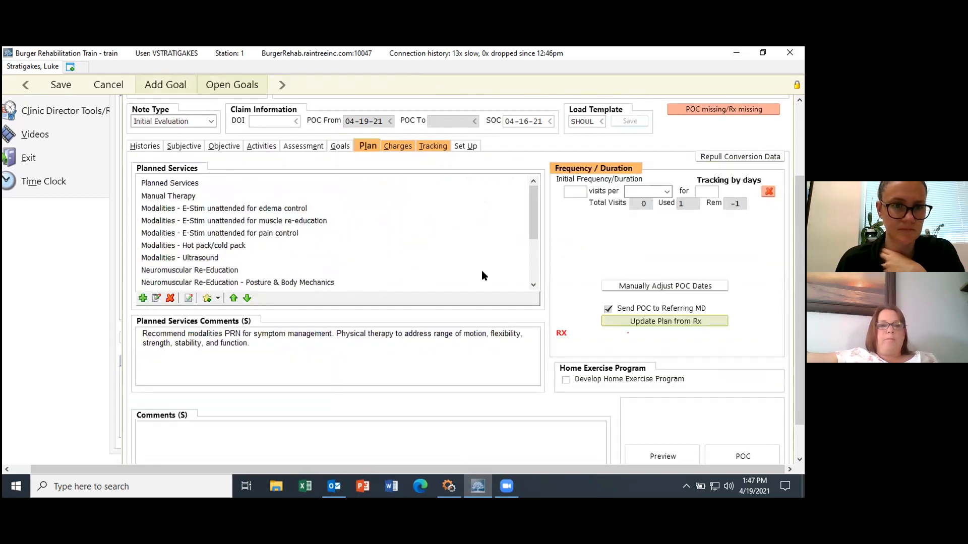
{"action": "left_click_drag", "start_coordinate": [531, 213], "coordinate": [525, 189]}
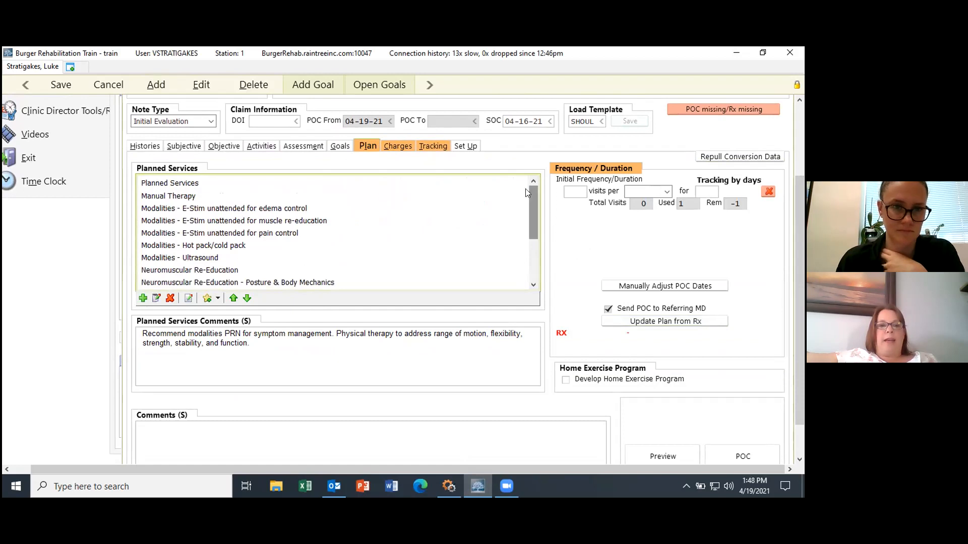
{"action": "left_click", "coordinate": [196, 258]}
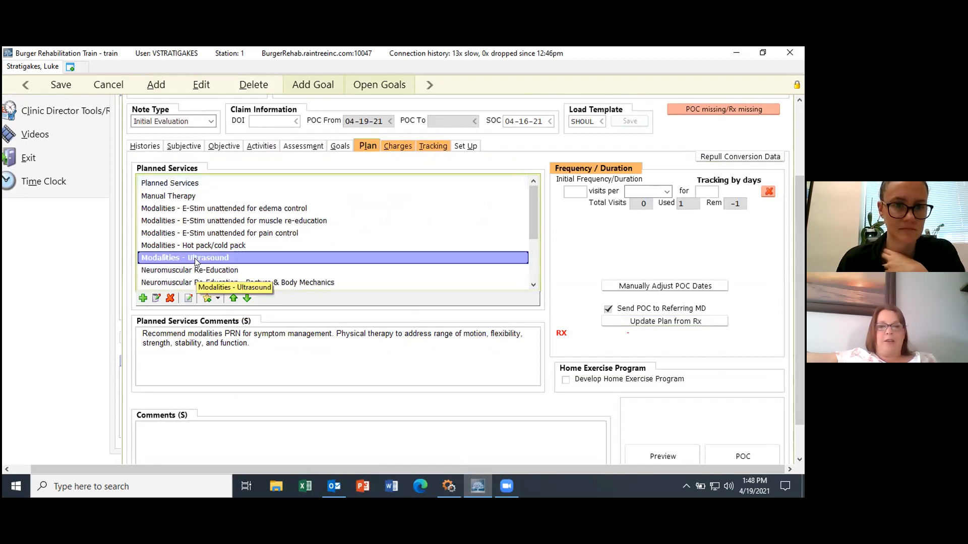
{"action": "left_click", "coordinate": [170, 298]}
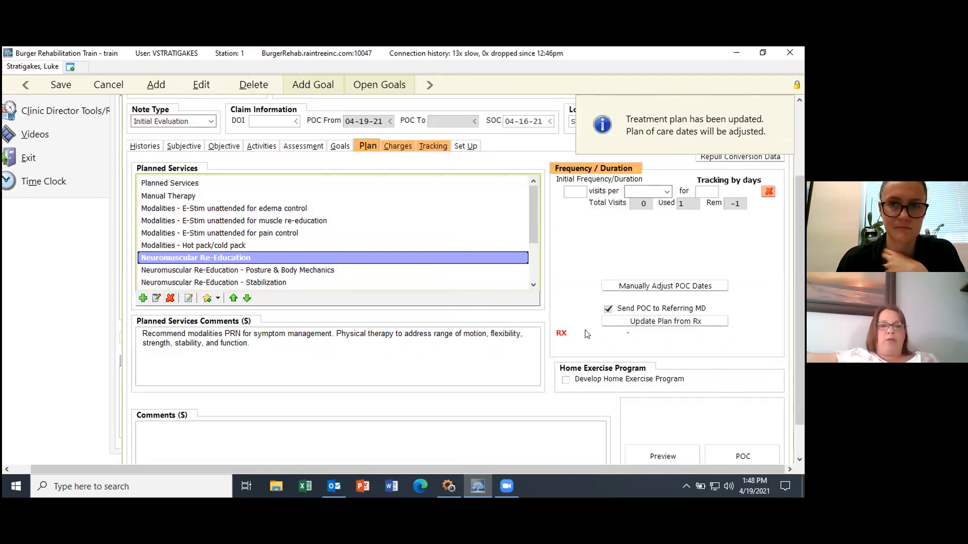
Step: Look over the service catalogue and the Neuromuscular Re-Education text, closing both unchanged
{"action": "left_click_drag", "start_coordinate": [532, 218], "coordinate": [533, 245]}
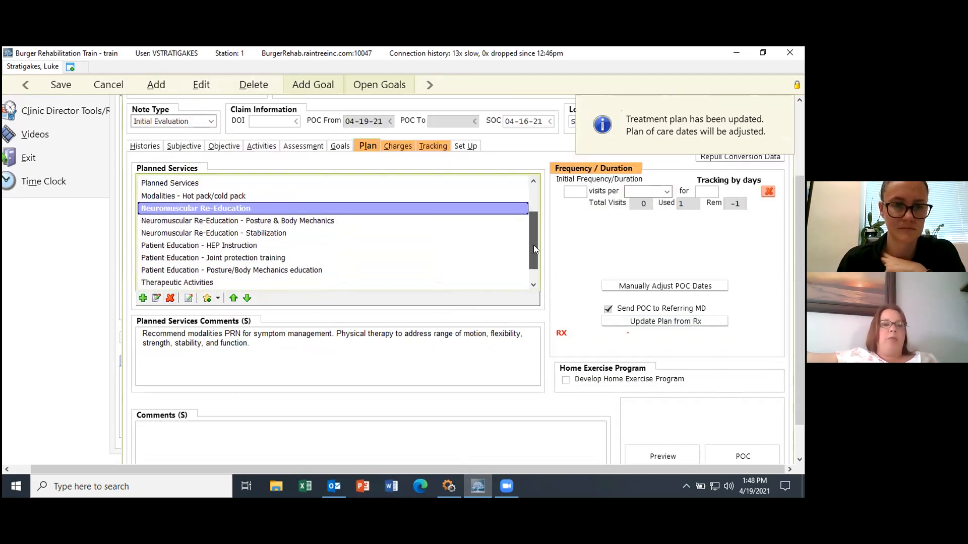
{"action": "left_click", "coordinate": [142, 298]}
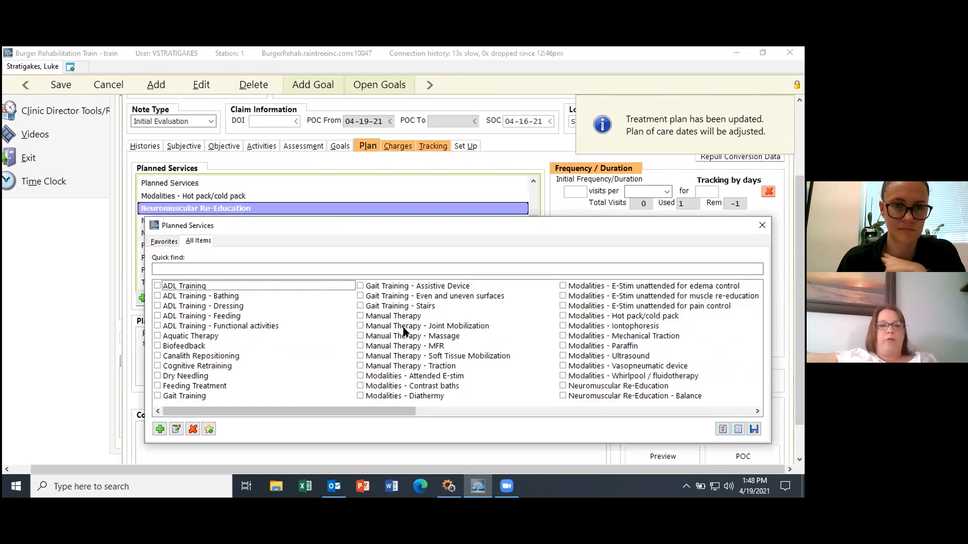
{"action": "left_click", "coordinate": [230, 269]}
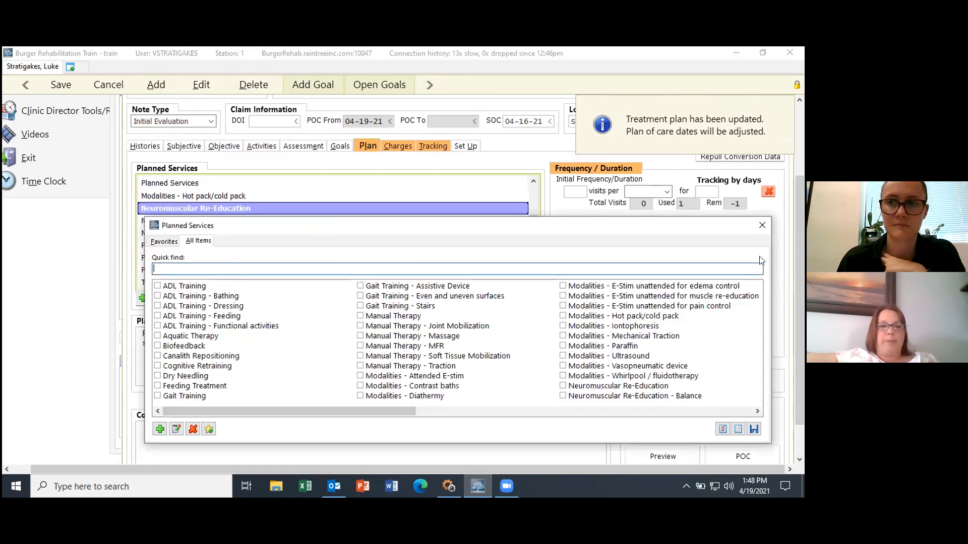
{"action": "left_click", "coordinate": [761, 225]}
{"action": "left_click", "coordinate": [188, 298]}
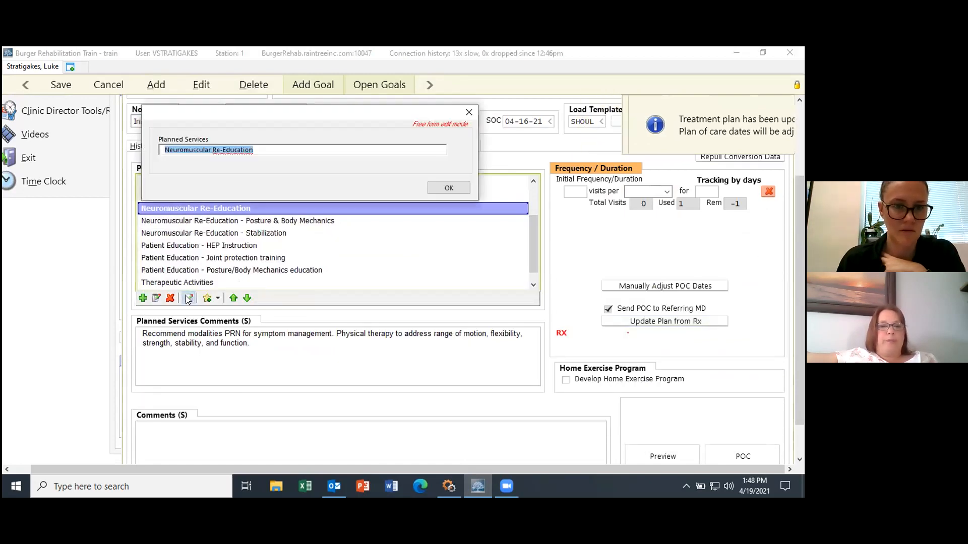
{"action": "left_click", "coordinate": [469, 111]}
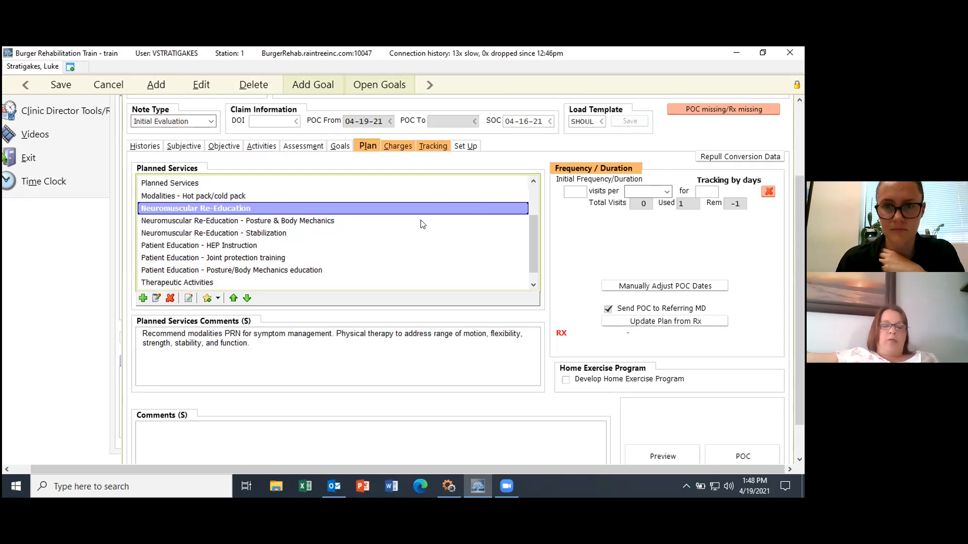
{"action": "scroll", "coordinate": [794, 198], "scroll_direction": "up", "scroll_amount": 1}
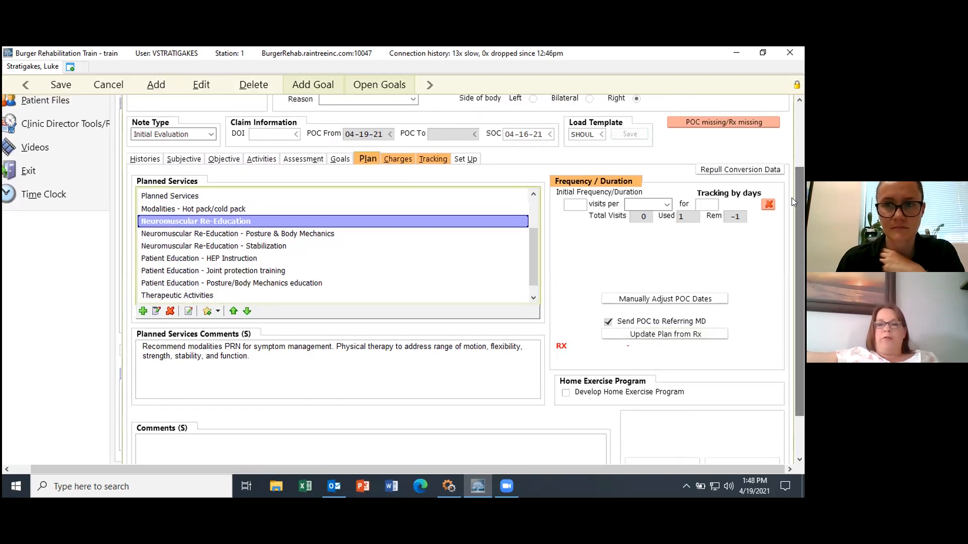
Step: Enter a frequency of 2 visits per week for 4 weeks and apply it to the POC dates
{"action": "left_click", "coordinate": [575, 204]}
{"action": "type", "text": "2"}
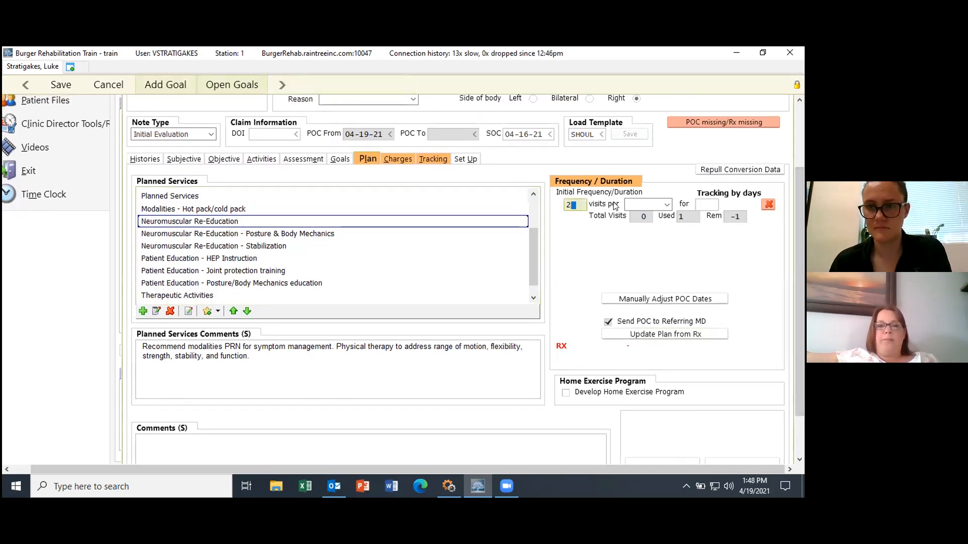
{"action": "left_click", "coordinate": [667, 204]}
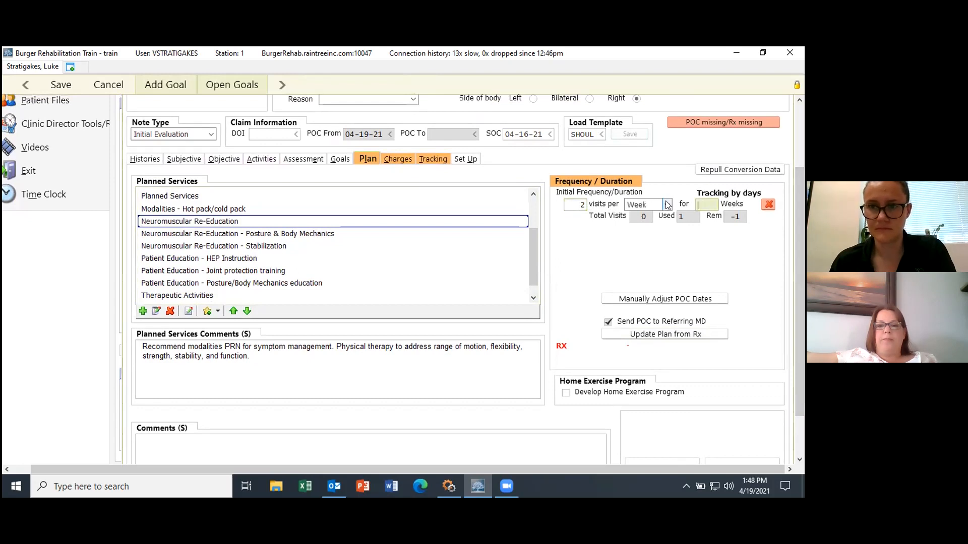
{"action": "type", "text": "4"}
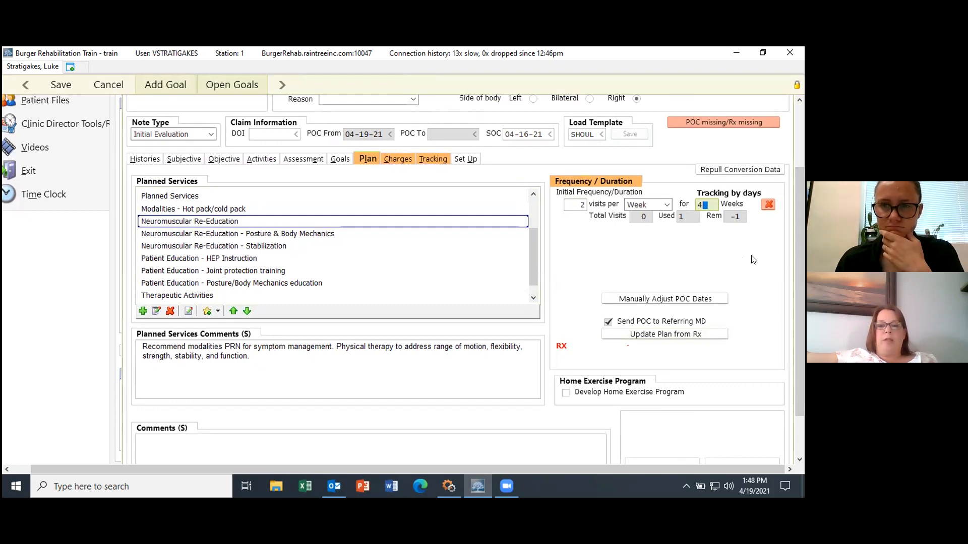
{"action": "left_click", "coordinate": [700, 300]}
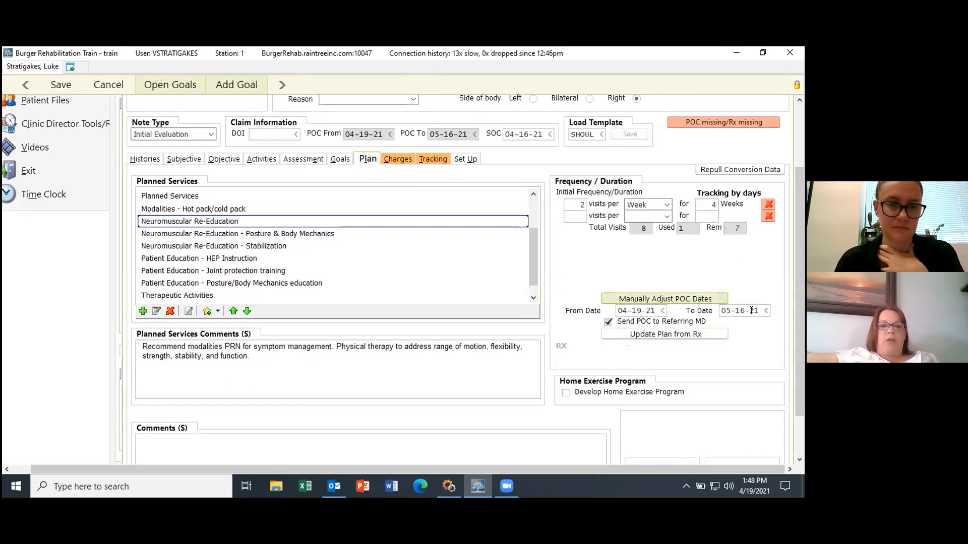
Step: Add Develop Home Exercise Program to the plan
{"action": "left_click_drag", "start_coordinate": [801, 184], "coordinate": [795, 156]}
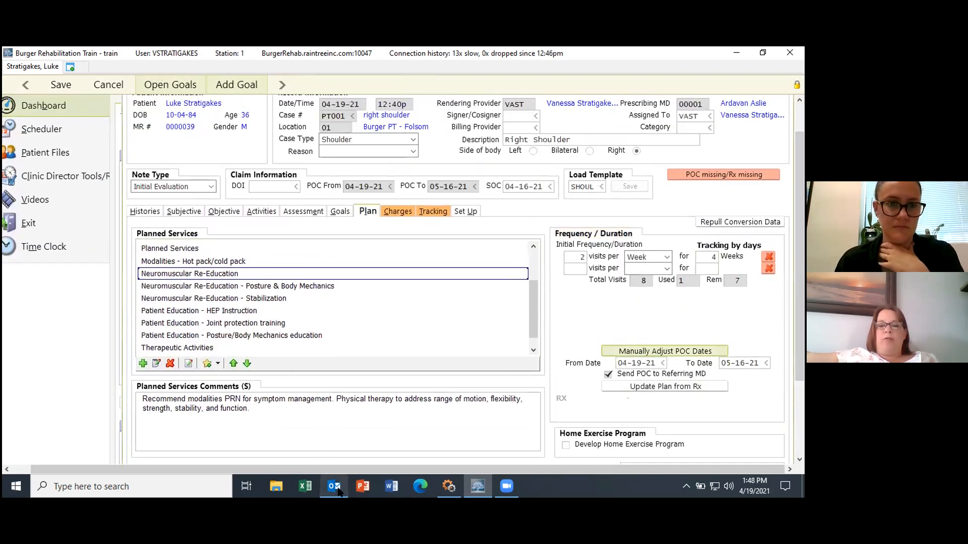
{"action": "mouse_move", "coordinate": [337, 489]}
{"action": "left_click_drag", "start_coordinate": [797, 227], "coordinate": [798, 300]}
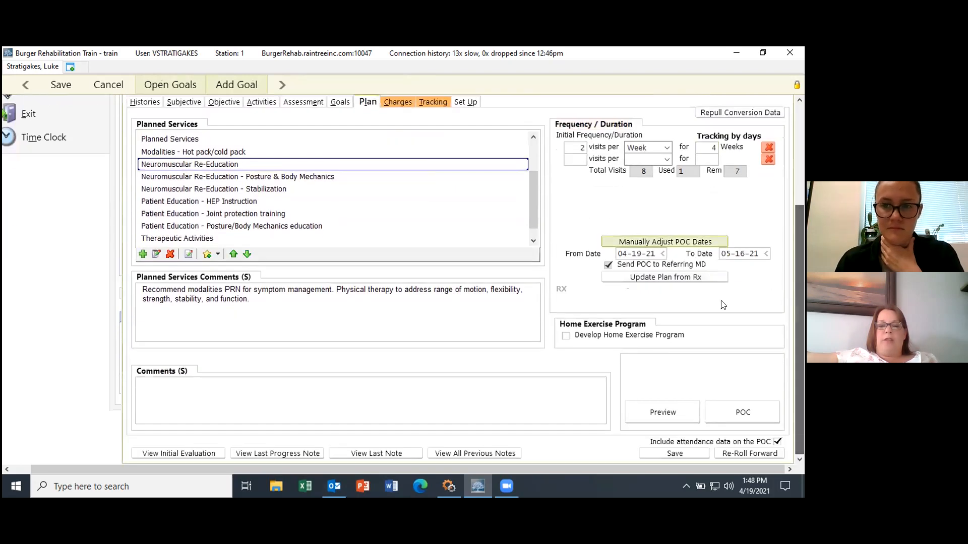
{"action": "left_click", "coordinate": [619, 336]}
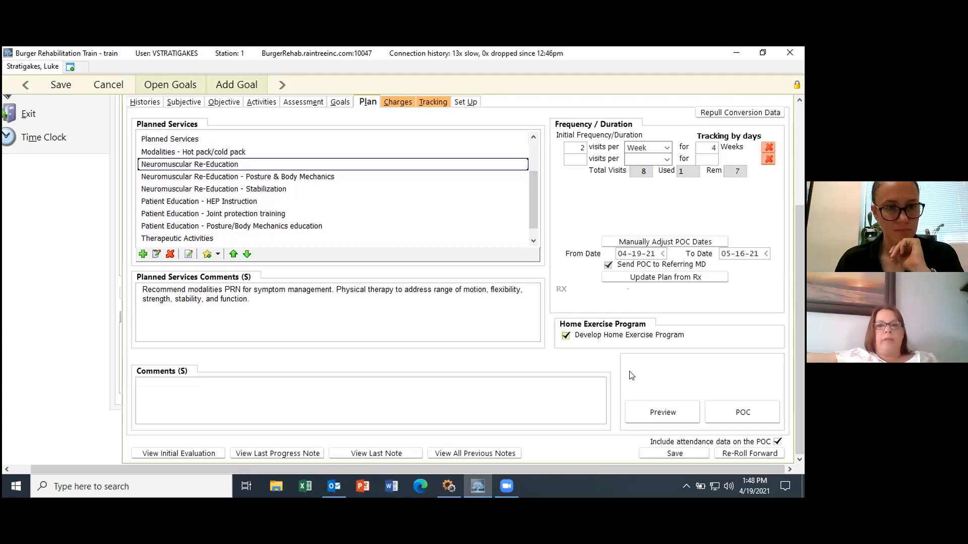
{"action": "left_click_drag", "start_coordinate": [796, 280], "coordinate": [800, 235]}
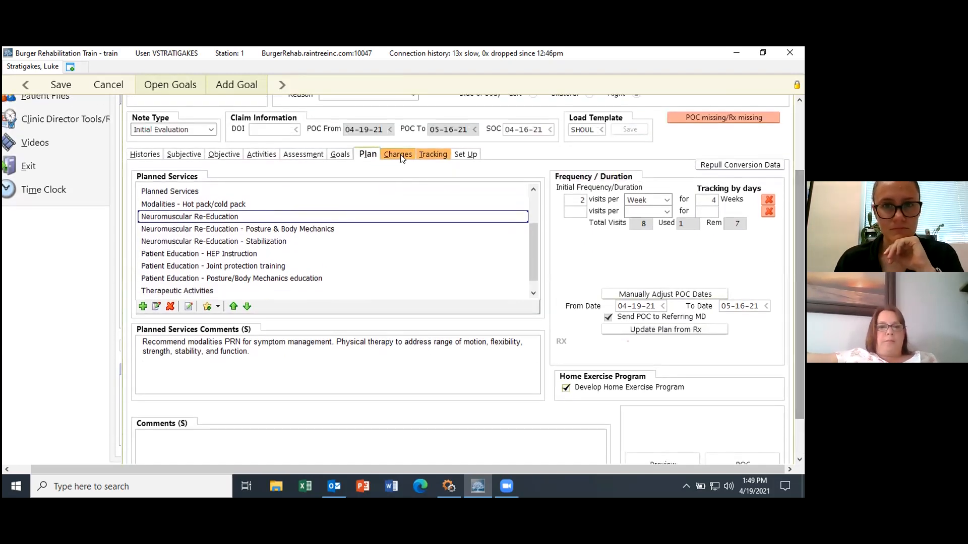
Step: Transfer charges from the activities, accepting the unit adjustment and dismissing the payor summary
{"action": "left_click", "coordinate": [400, 155]}
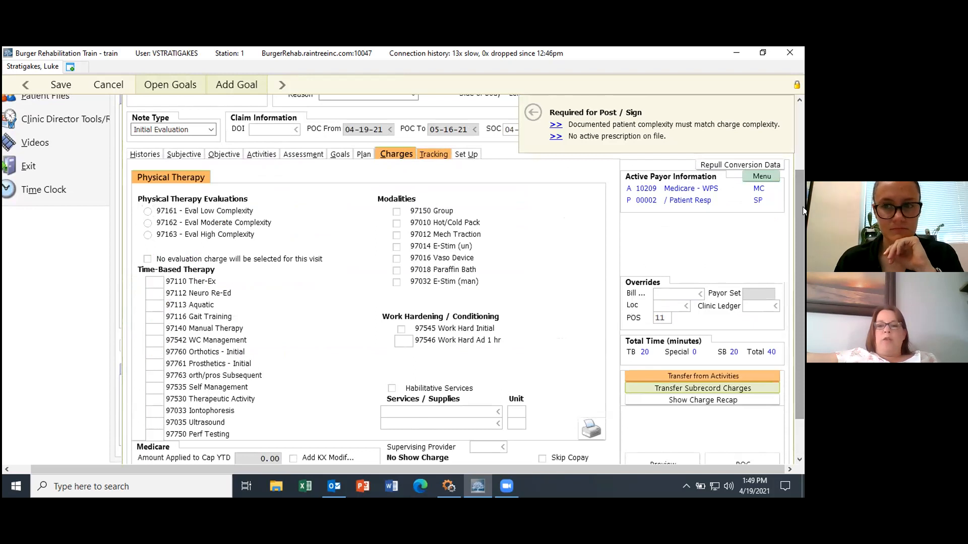
{"action": "left_click_drag", "start_coordinate": [802, 207], "coordinate": [802, 223]}
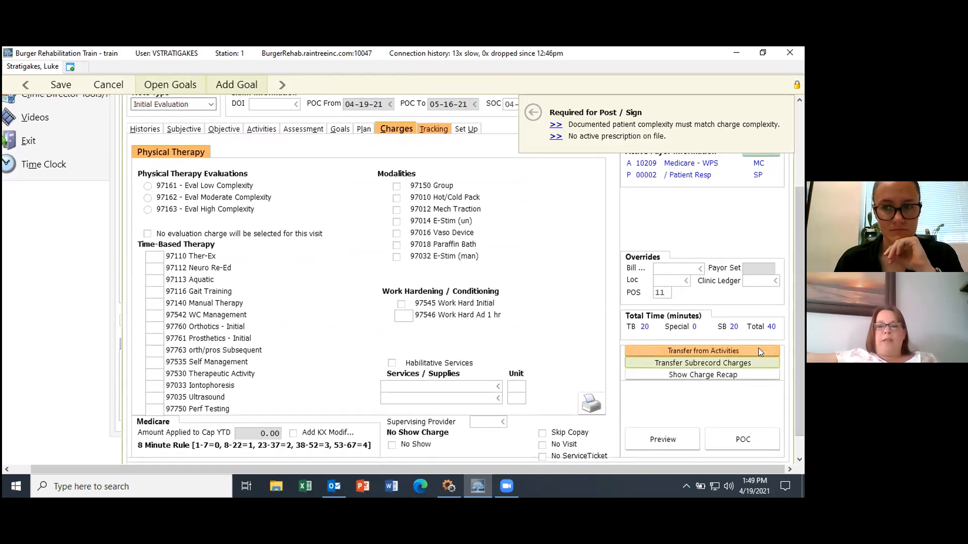
{"action": "left_click", "coordinate": [711, 348]}
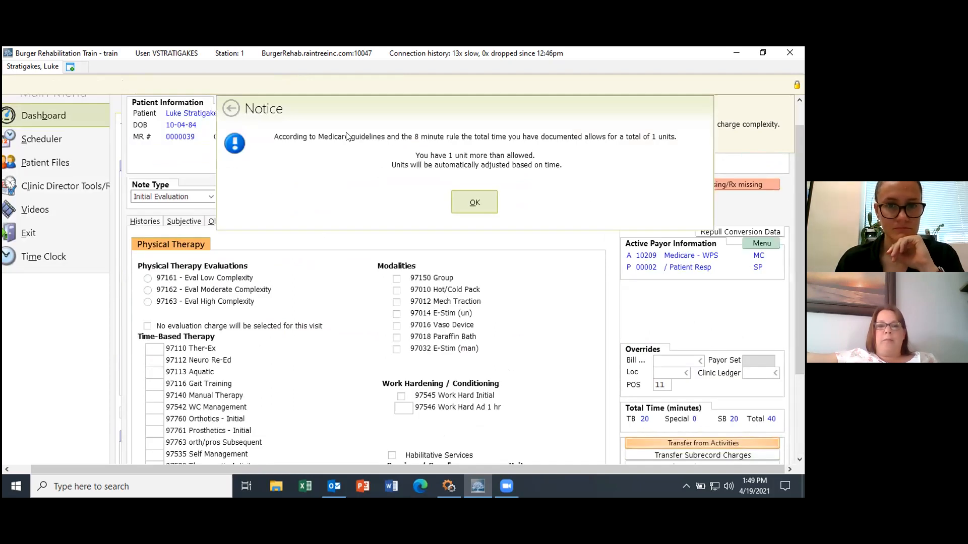
{"action": "left_click", "coordinate": [475, 202]}
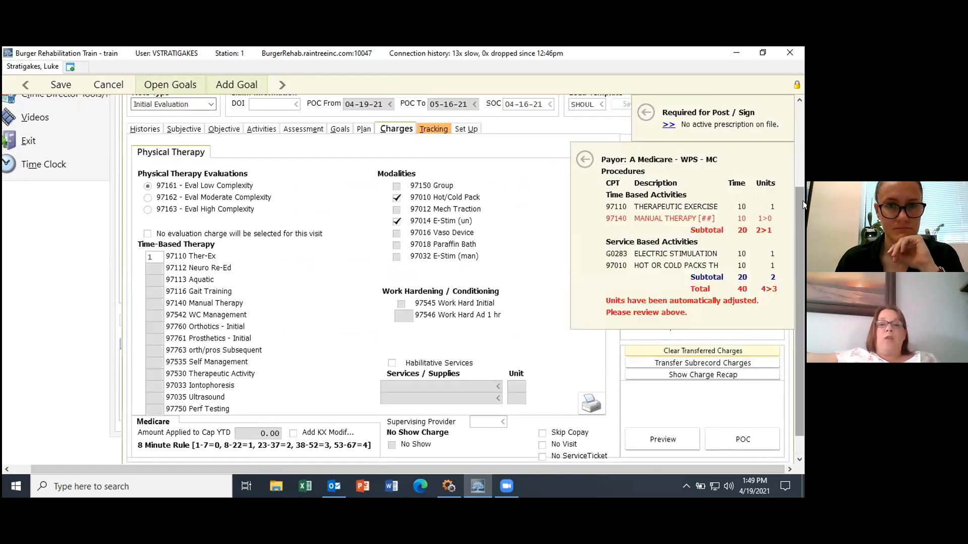
{"action": "left_click_drag", "start_coordinate": [797, 210], "coordinate": [802, 241]}
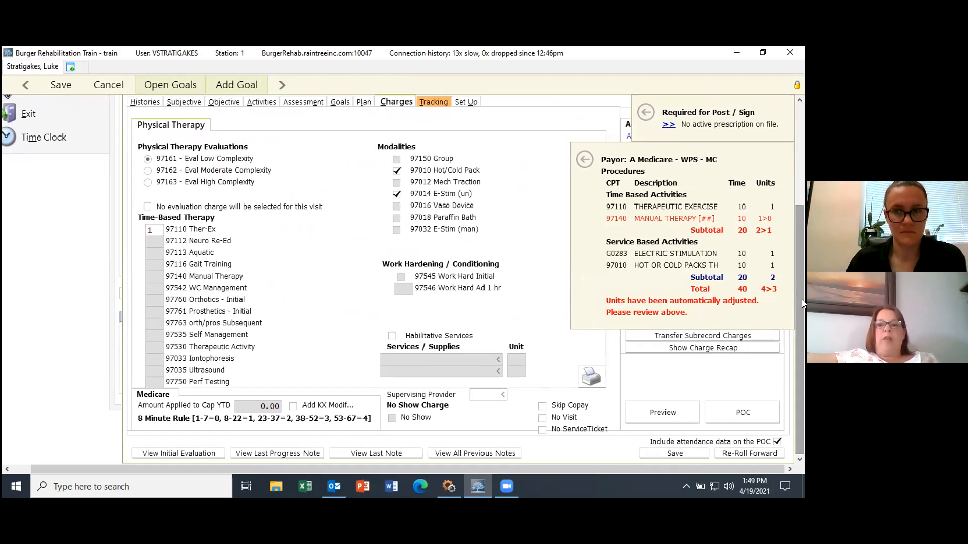
{"action": "left_click", "coordinate": [585, 160]}
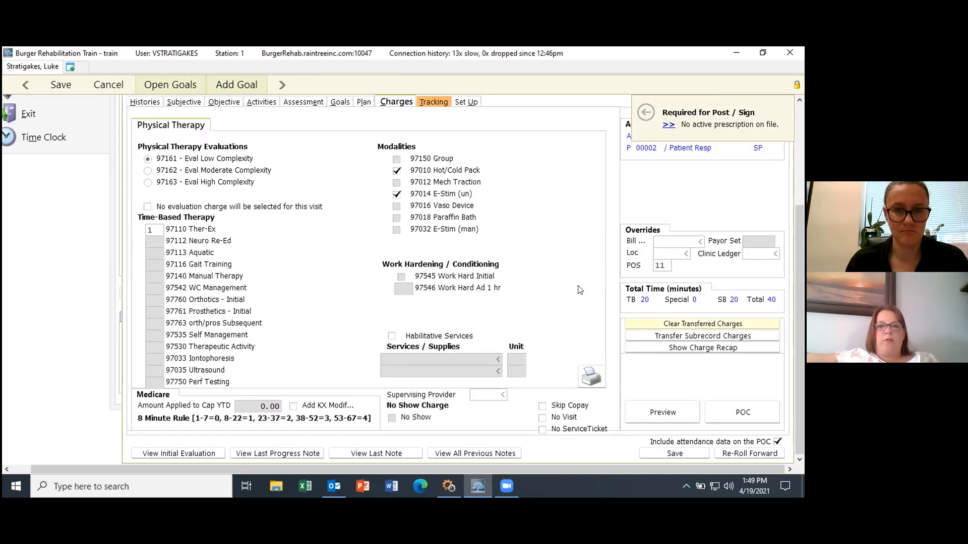
{"action": "left_click", "coordinate": [435, 102]}
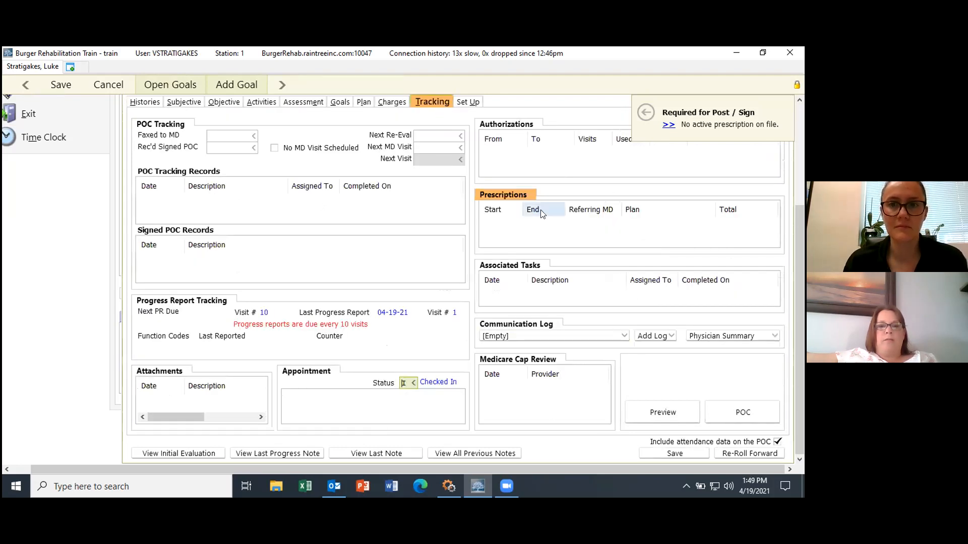
Step: Add a prescription of 2 visits per week for 4 weeks, then save the evaluation
{"action": "left_click", "coordinate": [526, 229]}
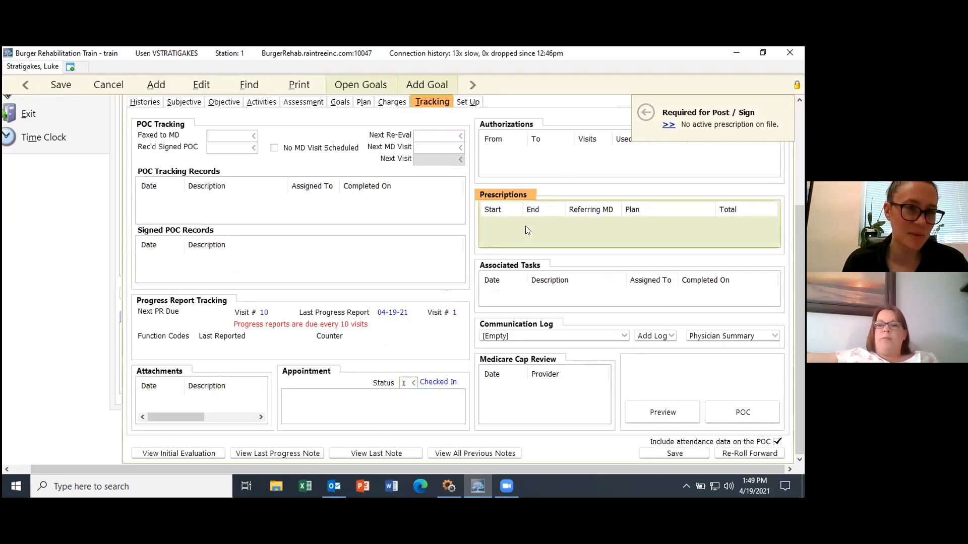
{"action": "right_click", "coordinate": [527, 222]}
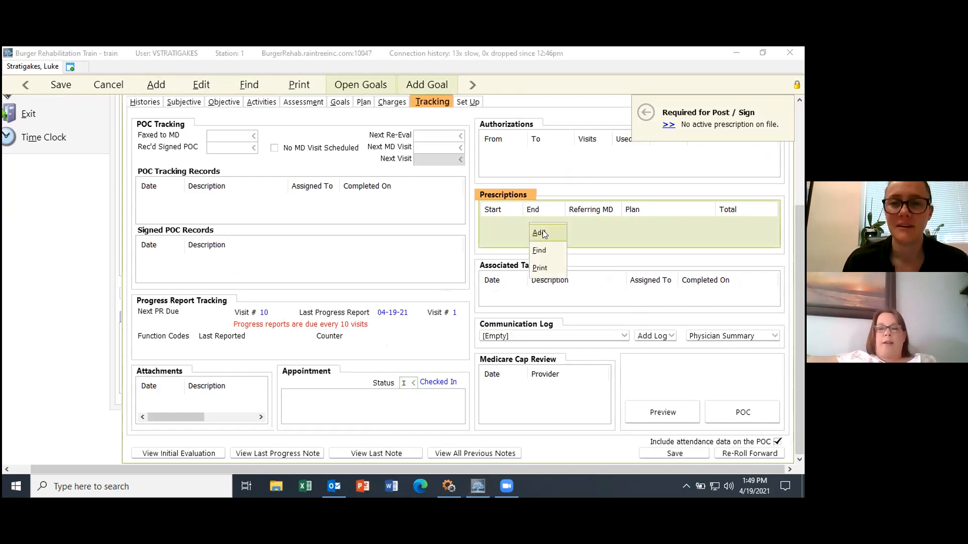
{"action": "left_click", "coordinate": [539, 232]}
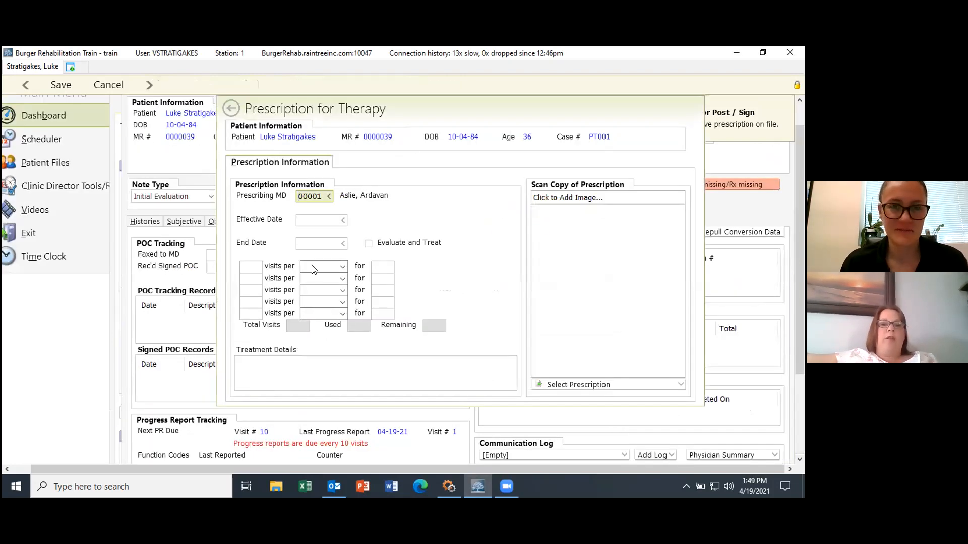
{"action": "left_click", "coordinate": [254, 263]}
{"action": "type", "text": "2"}
{"action": "left_click", "coordinate": [326, 267]}
{"action": "type", "text": "4"}
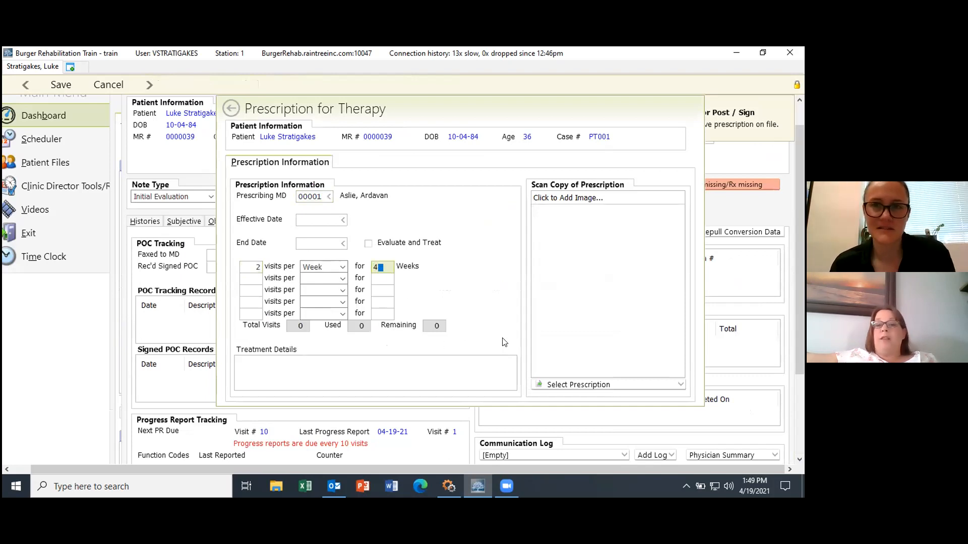
{"action": "mouse_move", "coordinate": [570, 342]}
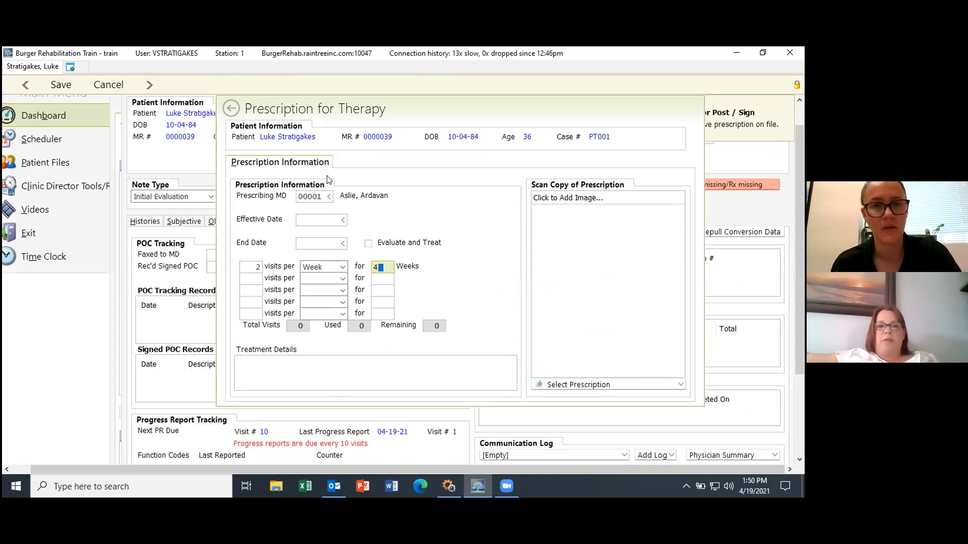
{"action": "key", "text": "ctrl+s"}
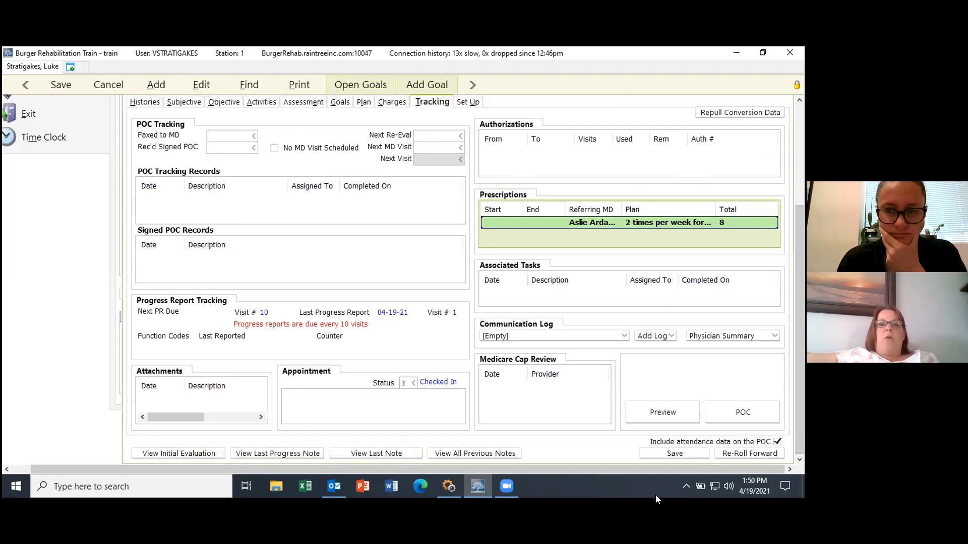
{"action": "left_click", "coordinate": [58, 86]}
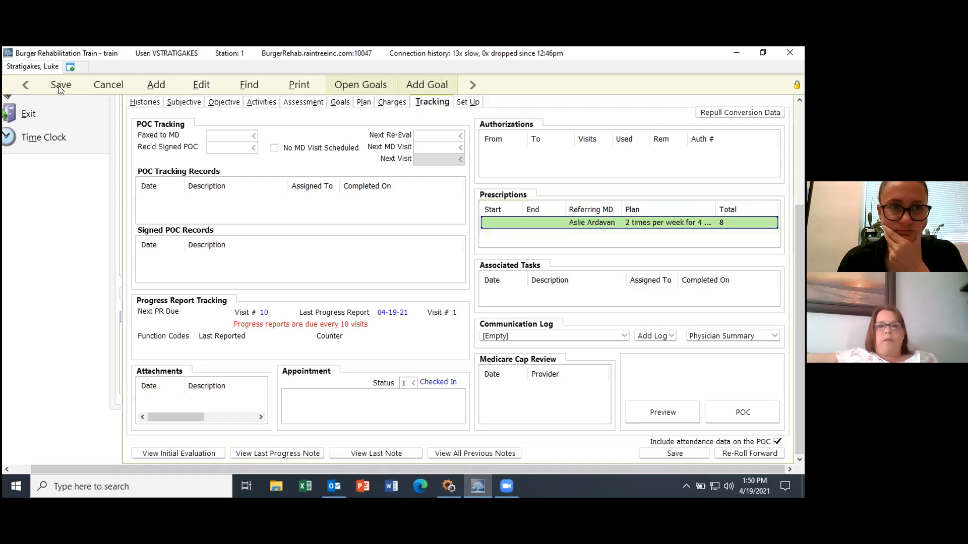
Step: Defer both insurance verifications, review the generated note, and attempt sign-off, acknowledging the warning
{"action": "left_click", "coordinate": [423, 179]}
{"action": "left_click", "coordinate": [423, 179]}
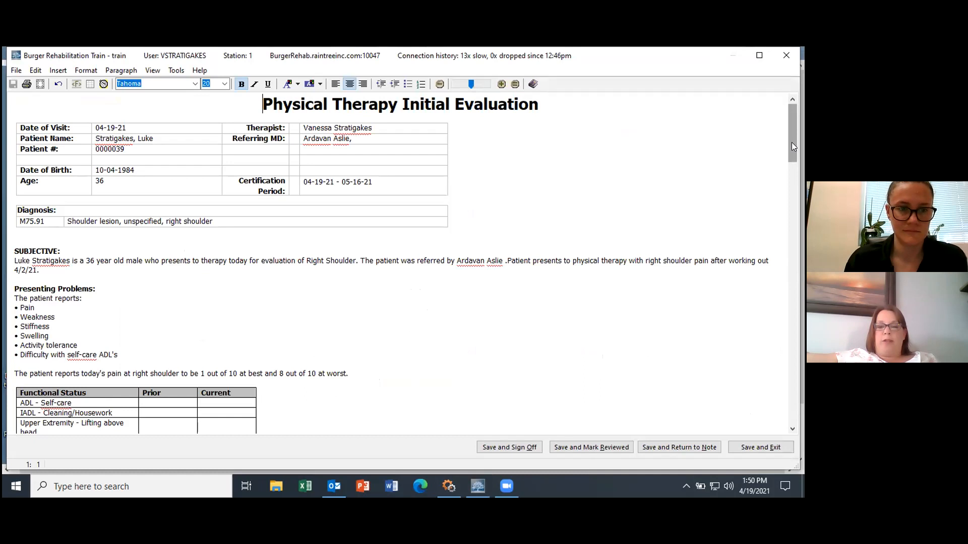
{"action": "left_click_drag", "start_coordinate": [791, 146], "coordinate": [802, 414]}
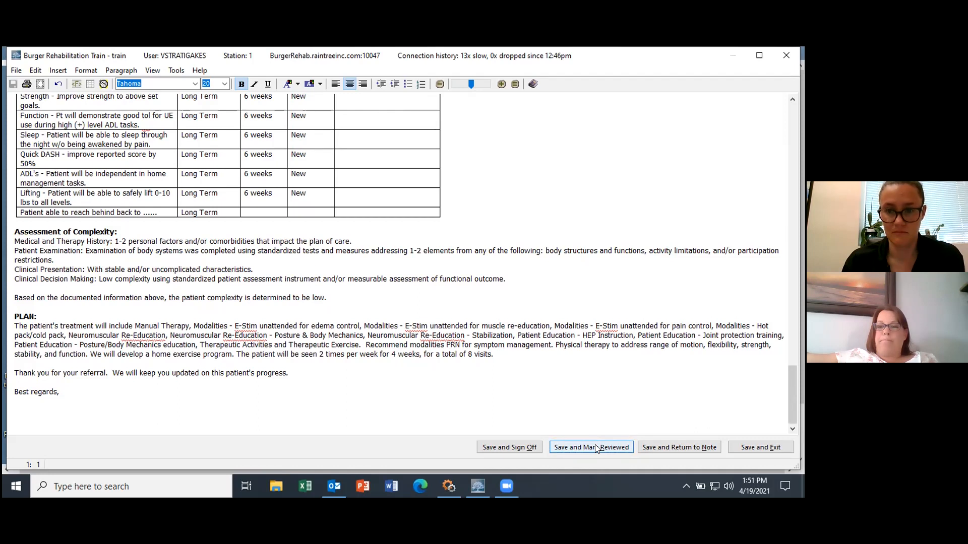
{"action": "left_click", "coordinate": [497, 448]}
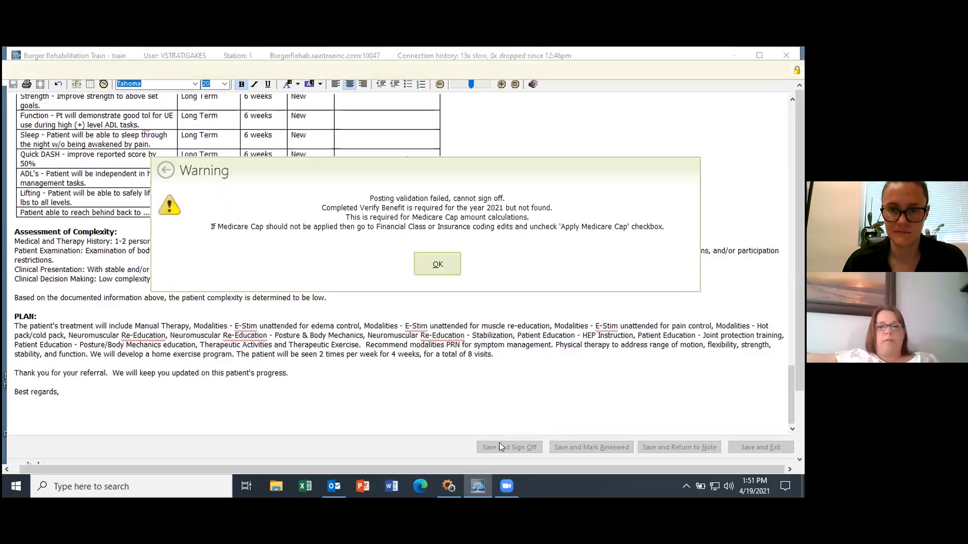
{"action": "left_click", "coordinate": [445, 260]}
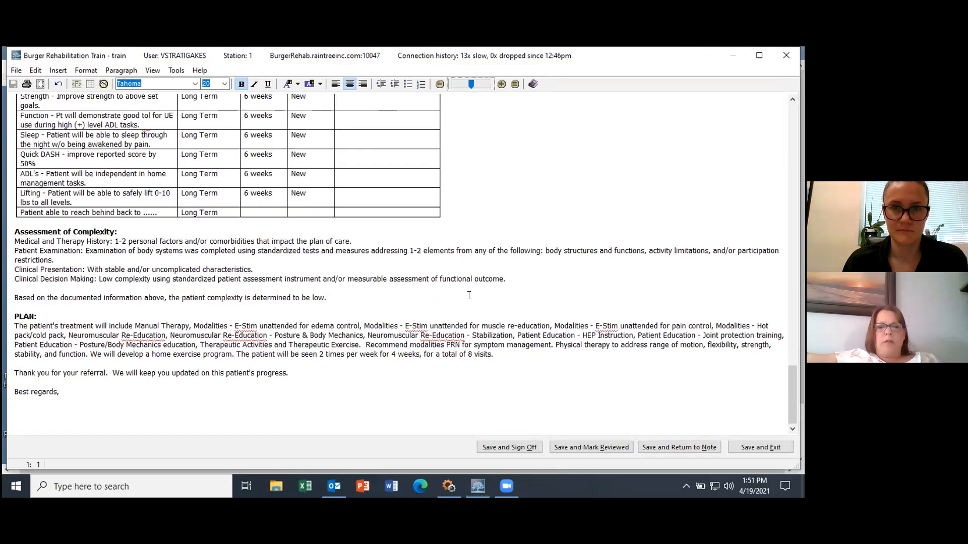